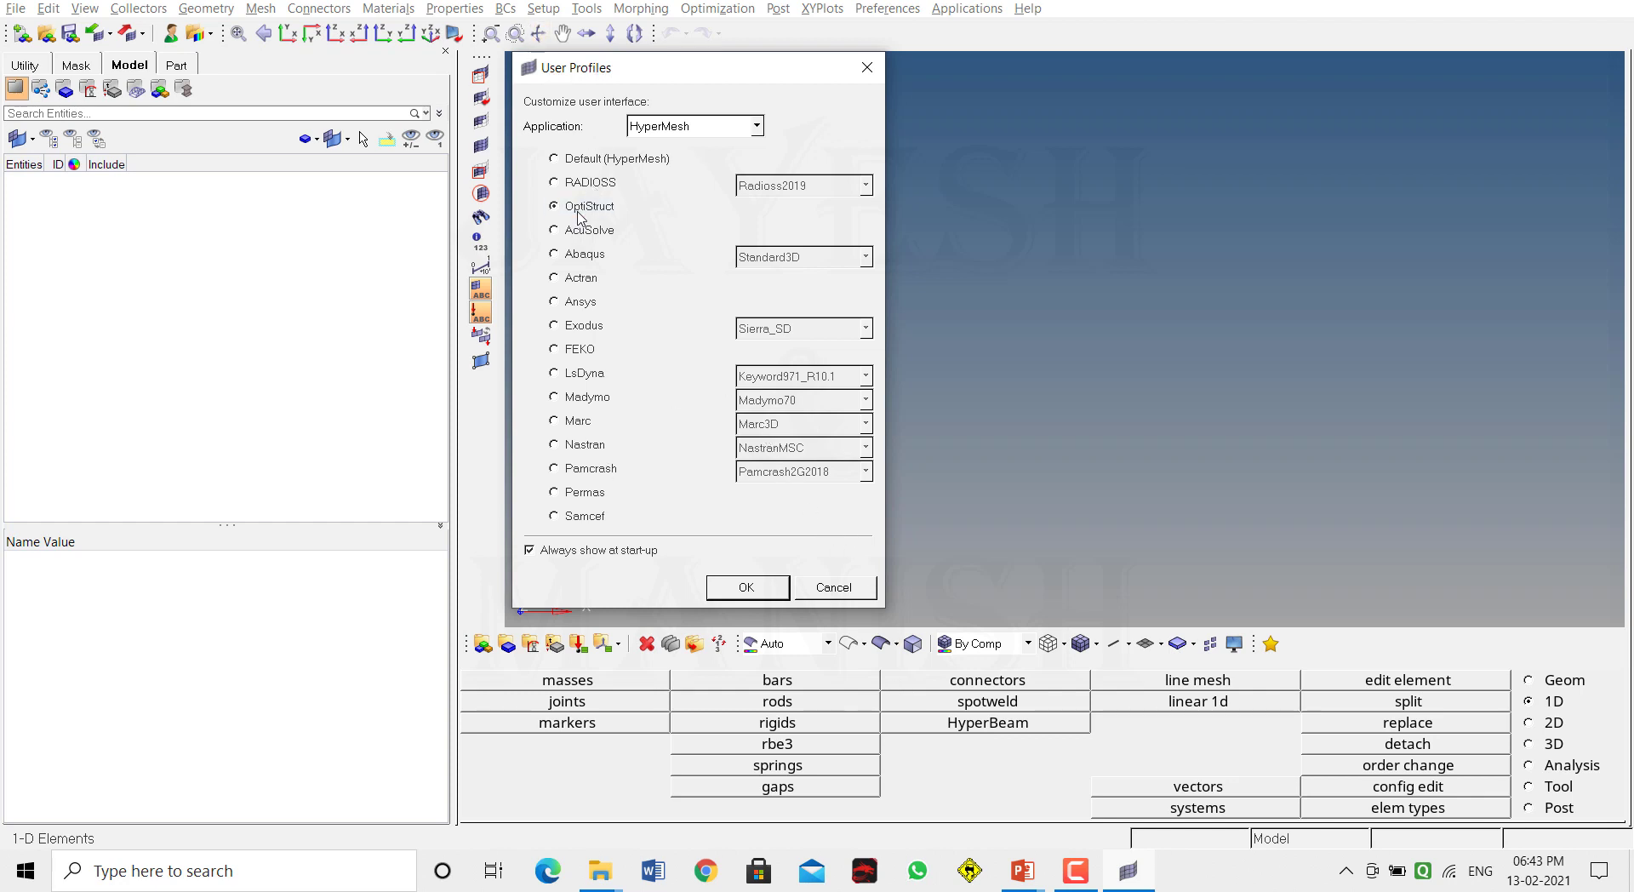
- Choose the OptiStruct user profile and confirm it
{"action": "left_click", "coordinate": [766, 593]}
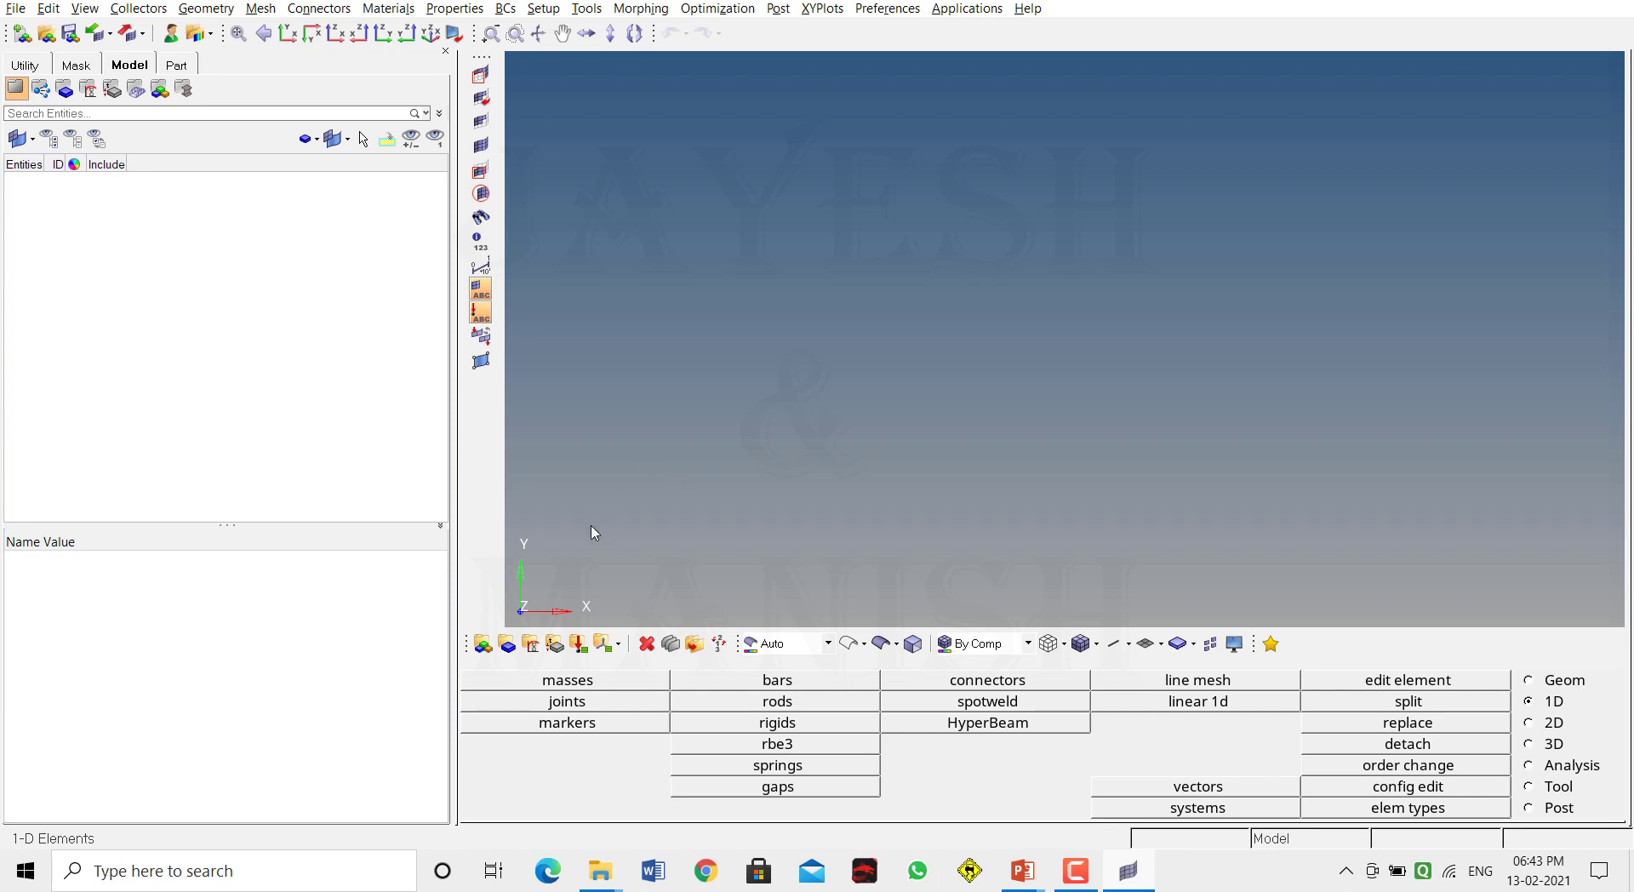
- Create a material named steel with a colour, ISOTROPIC type and MAT1 card image
{"action": "left_click", "coordinate": [531, 645]}
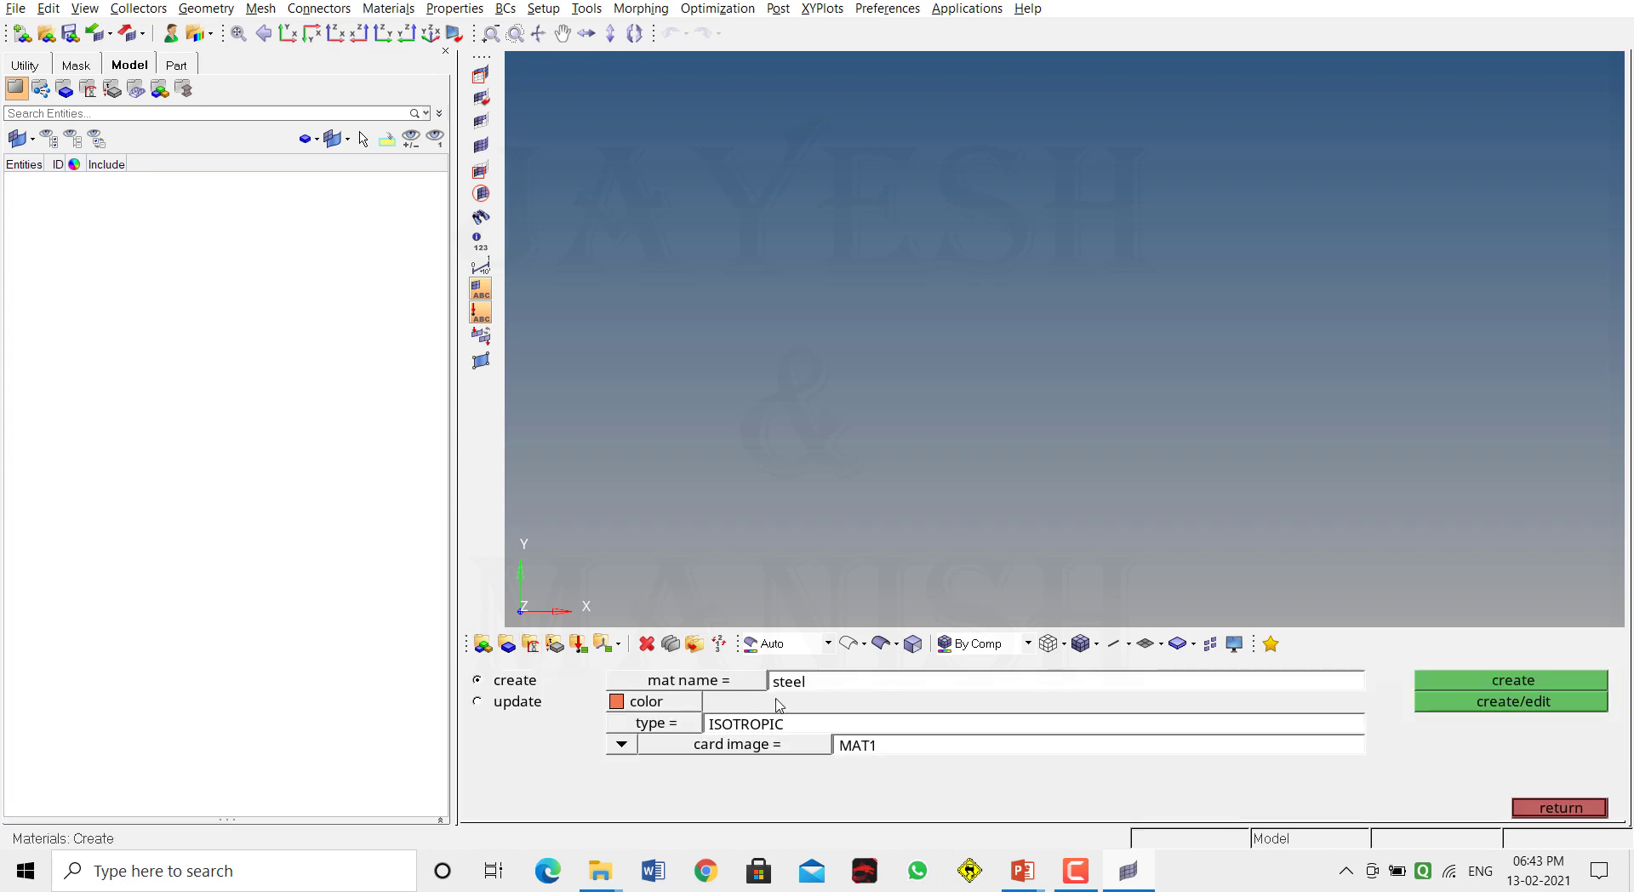
{"action": "left_click", "coordinate": [838, 688]}
{"action": "left_click", "coordinate": [678, 707]}
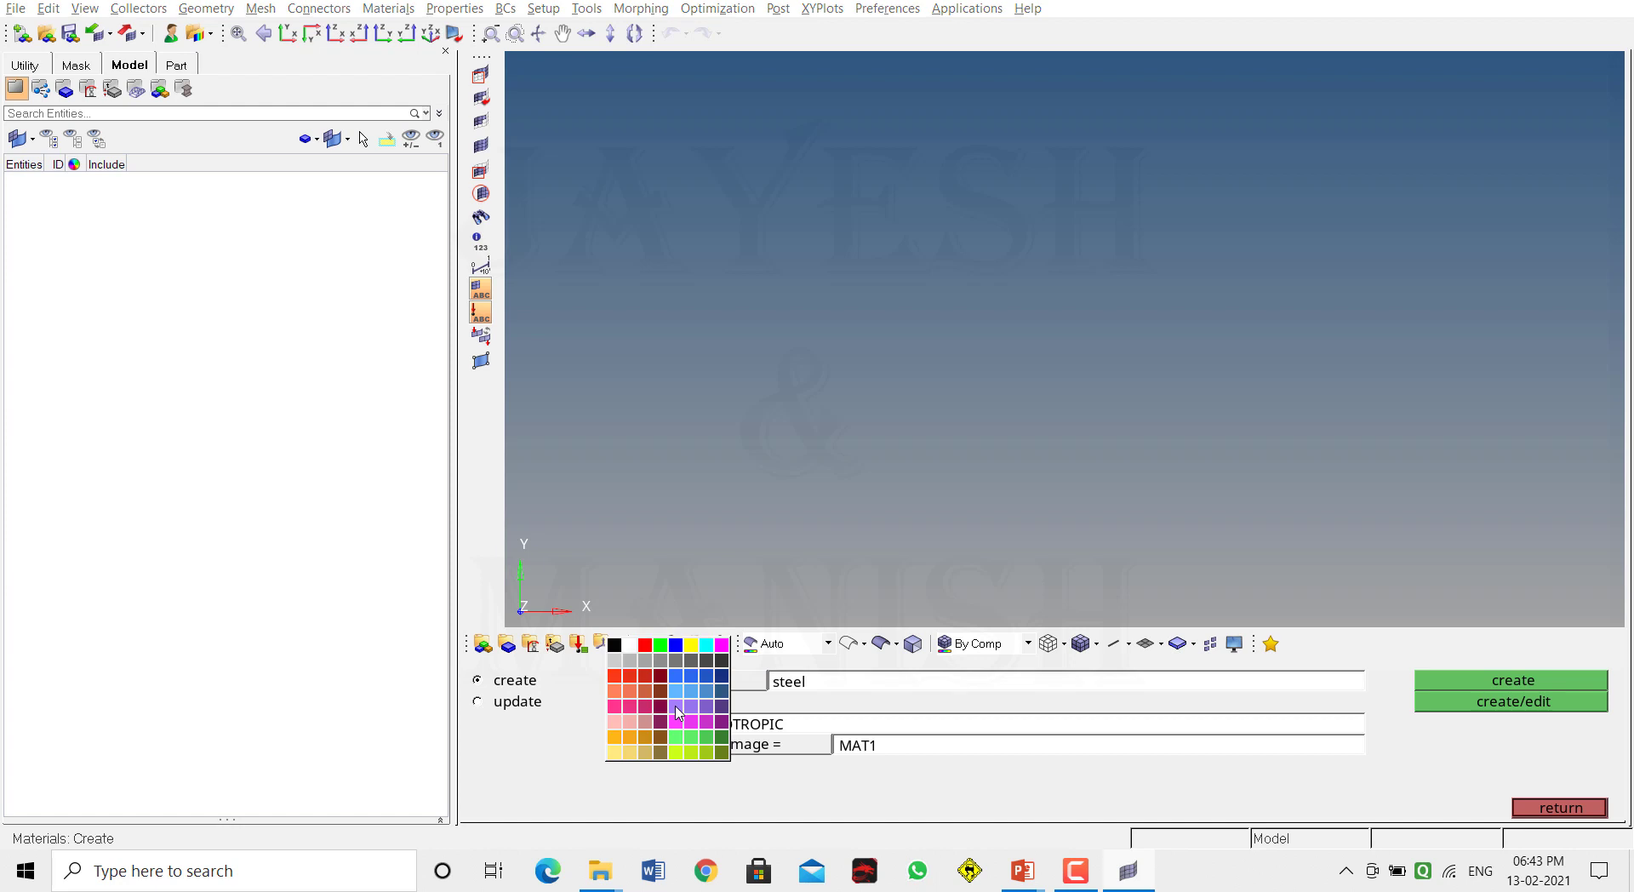
{"action": "left_click", "coordinate": [619, 701]}
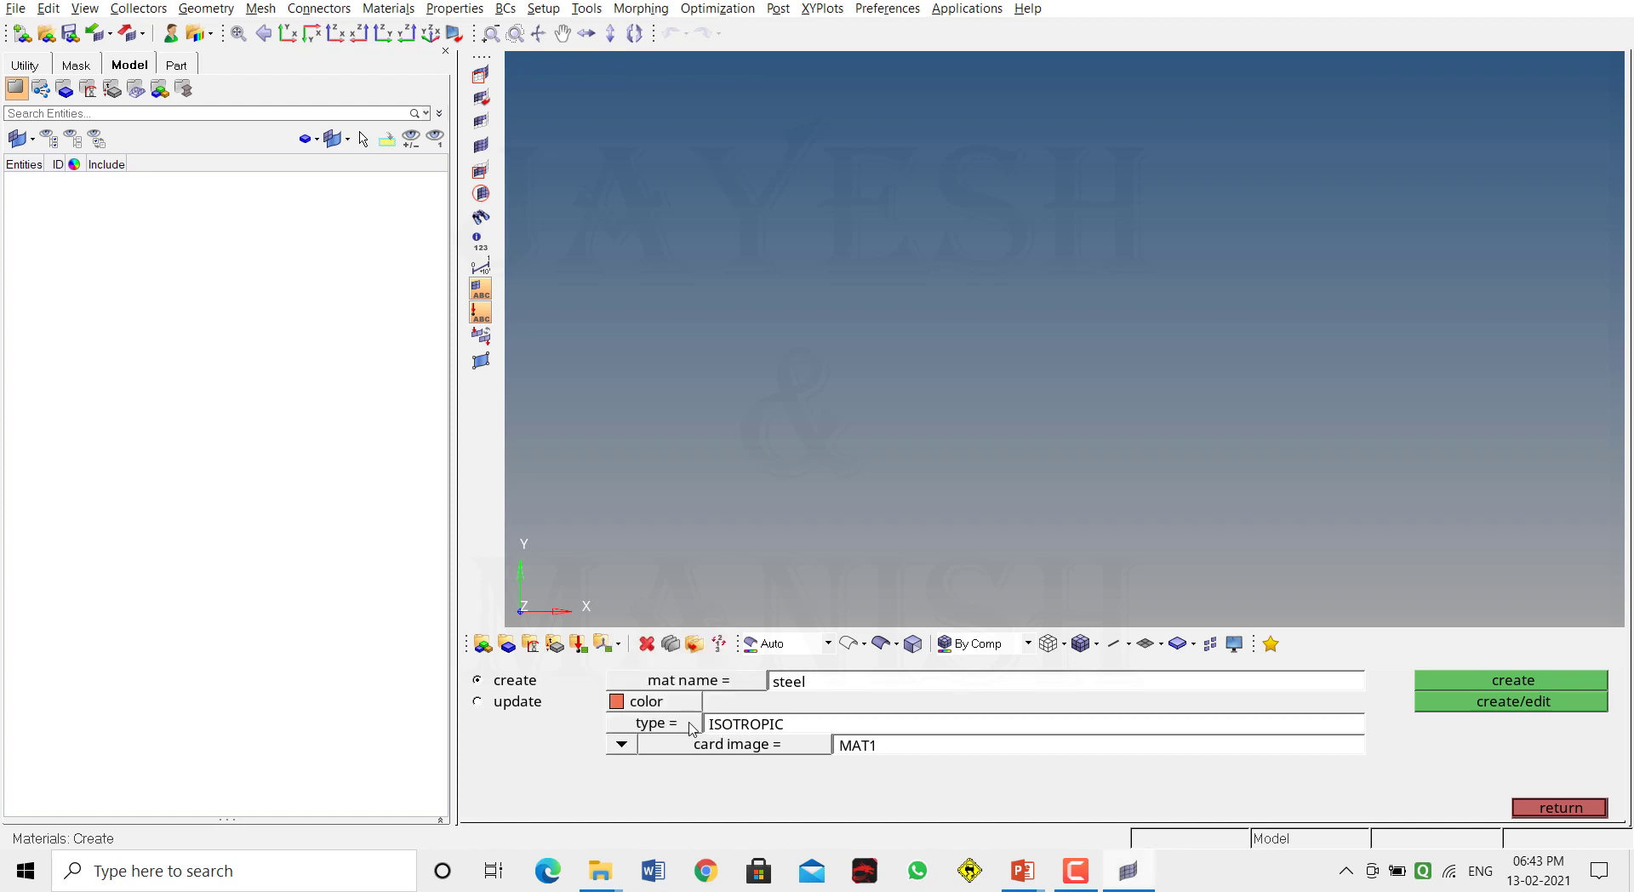
{"action": "left_click", "coordinate": [691, 728]}
{"action": "left_click", "coordinate": [770, 745]}
{"action": "left_click", "coordinate": [776, 752]}
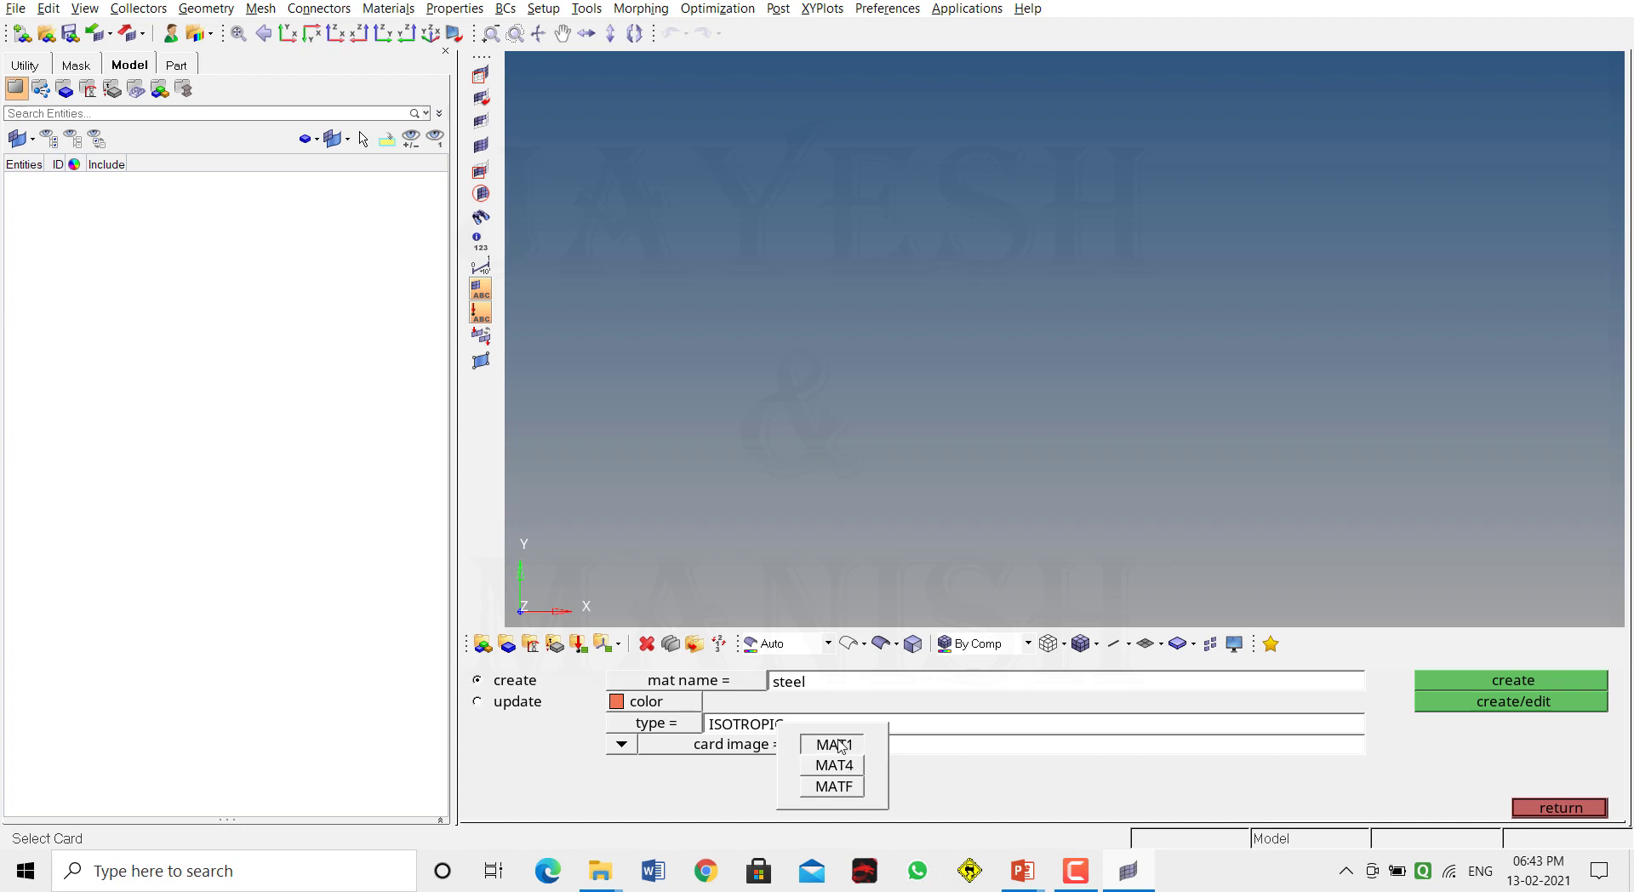
{"action": "left_click", "coordinate": [843, 746]}
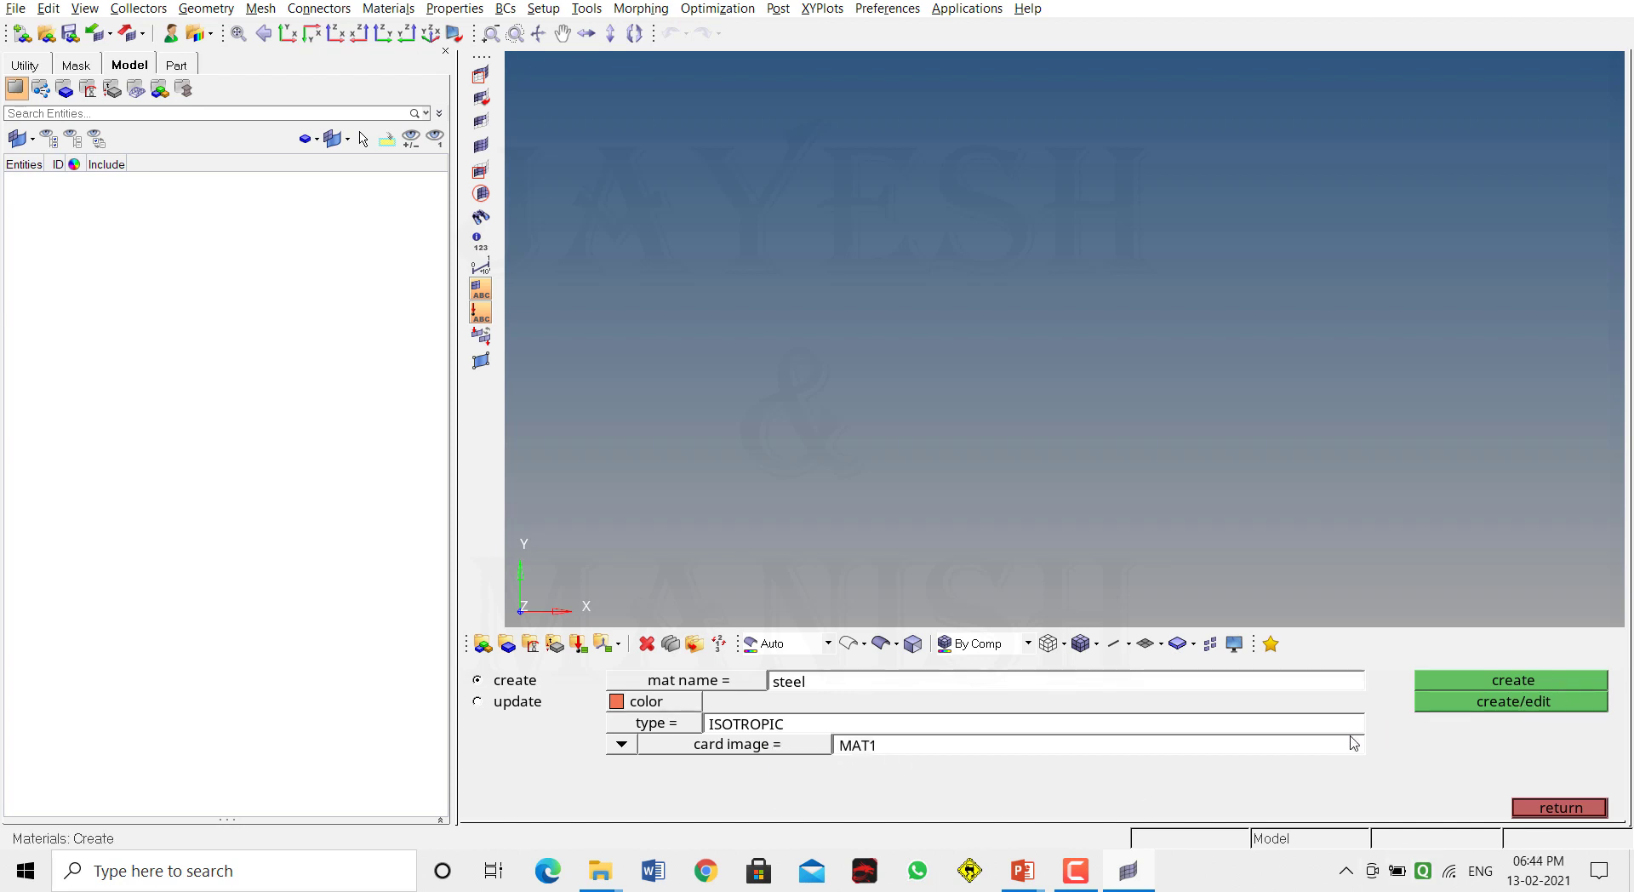
{"action": "left_click", "coordinate": [1501, 706]}
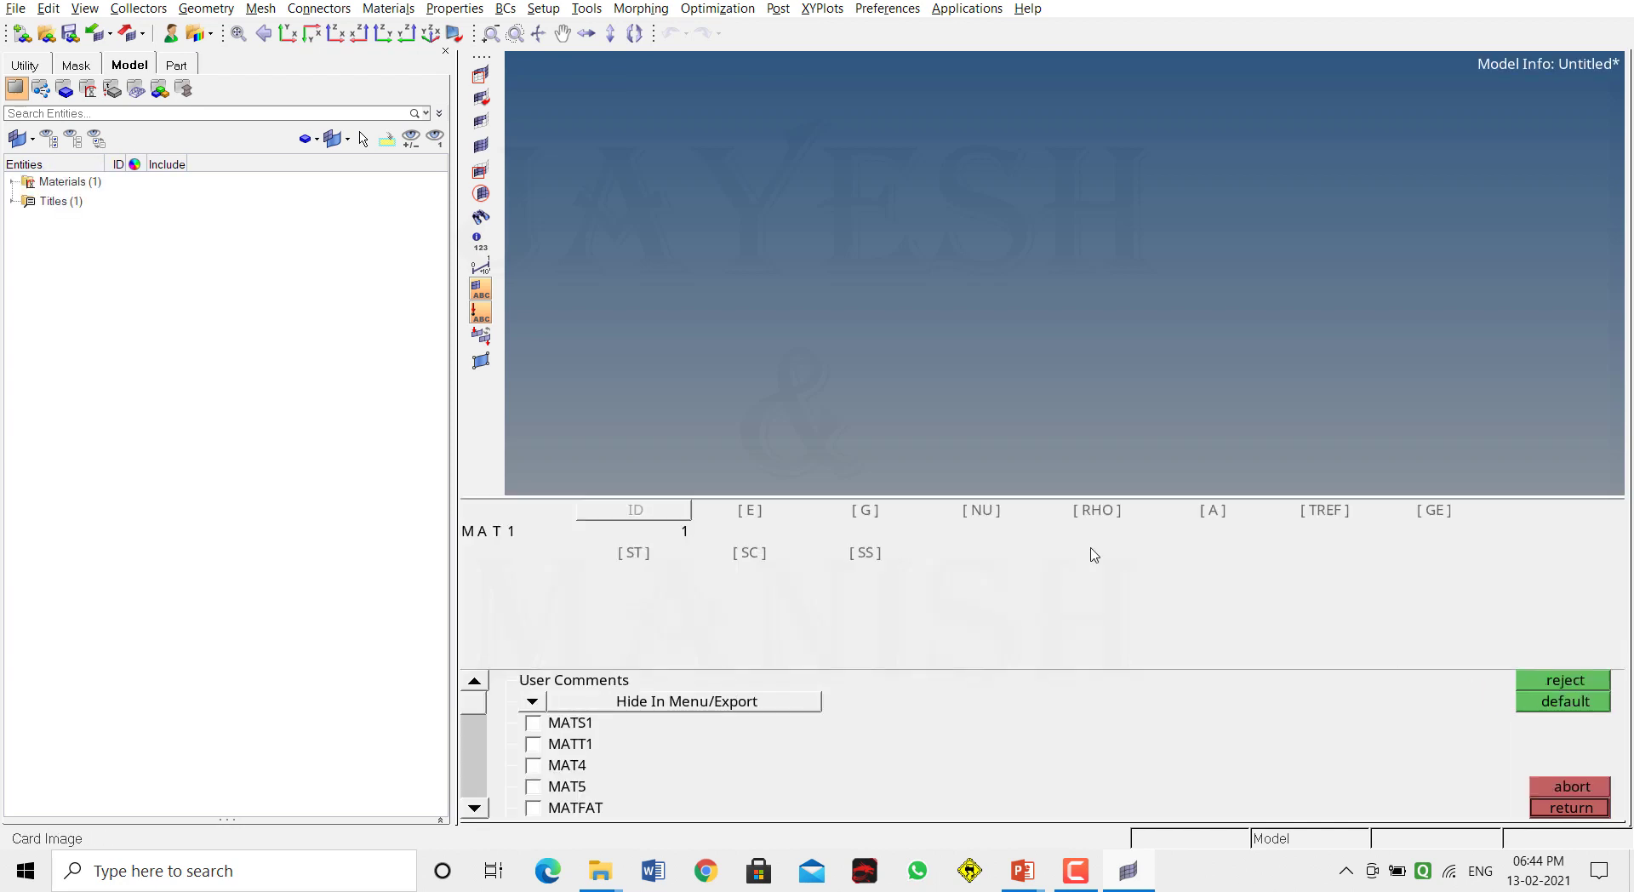
- Enter E 2.1e+05, NU 0.3 and RHO 7.9e-09 on the steel MAT1 card
{"action": "left_click", "coordinate": [749, 511]}
{"action": "type", "text": "2.1e+05"}
{"action": "left_click", "coordinate": [978, 511]}
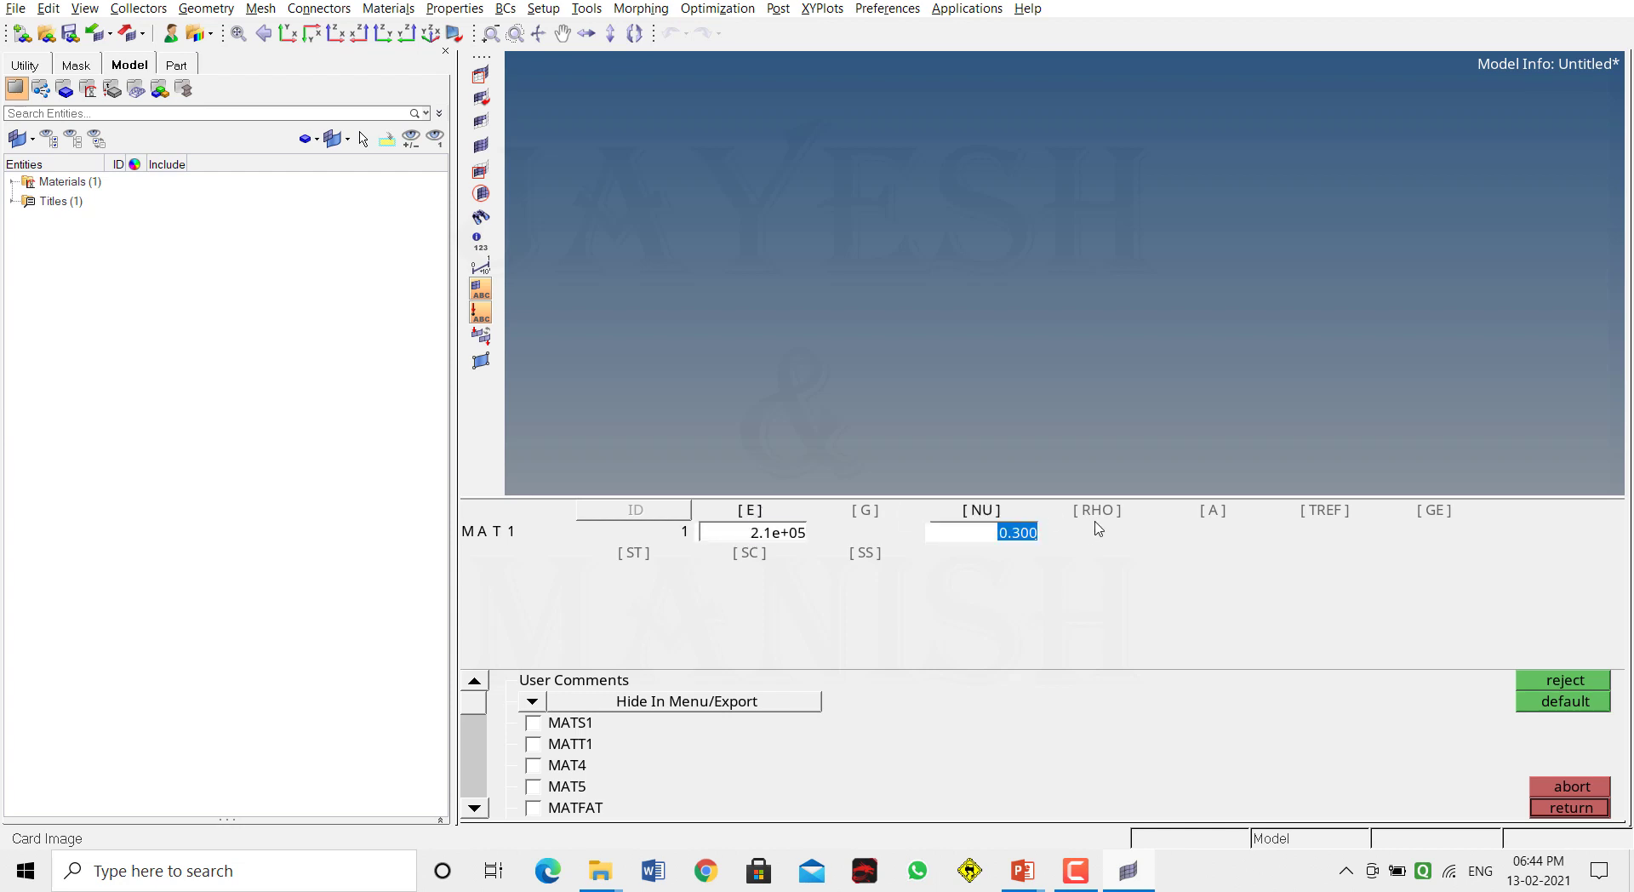
{"action": "left_click", "coordinate": [1103, 510]}
{"action": "type", "text": "7.9e-09"}
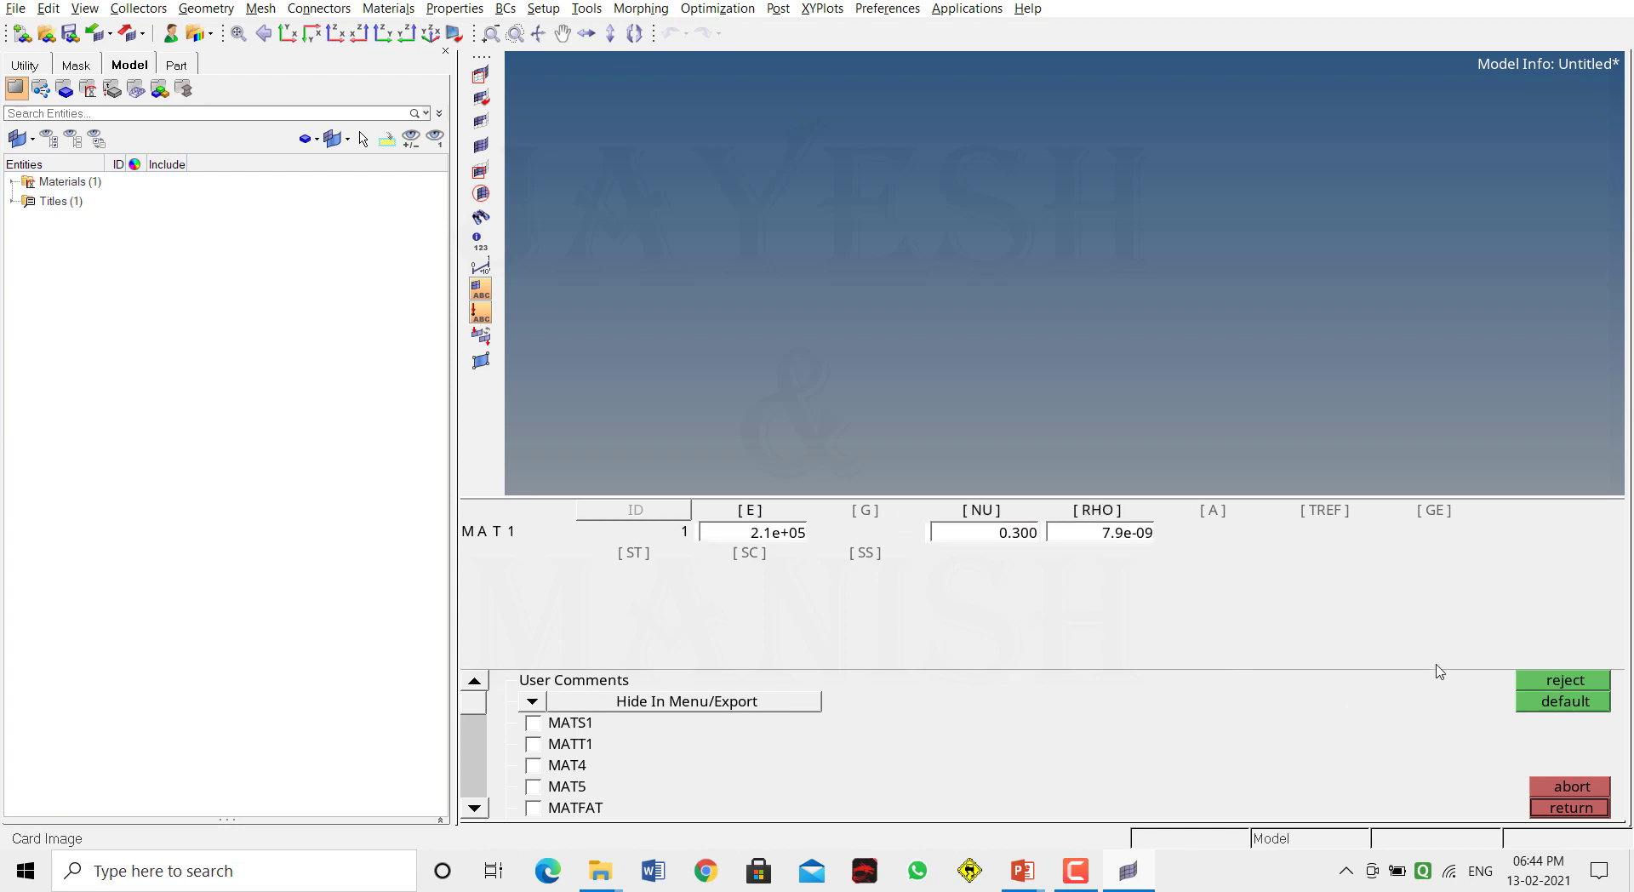
{"action": "left_click", "coordinate": [1571, 808]}
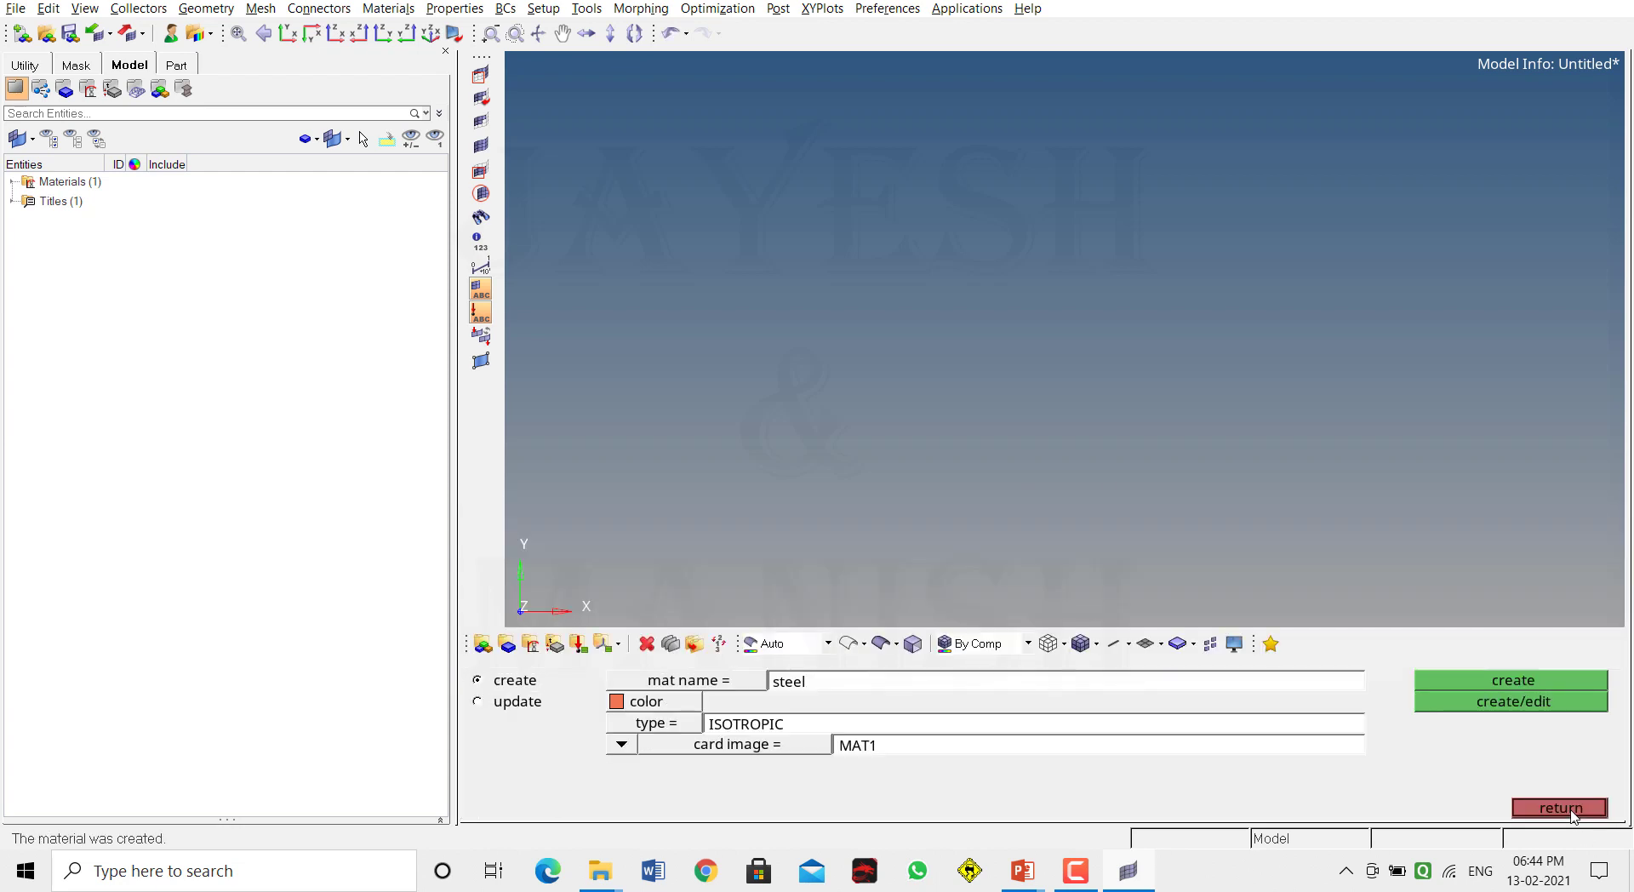
{"action": "left_click", "coordinate": [1573, 810]}
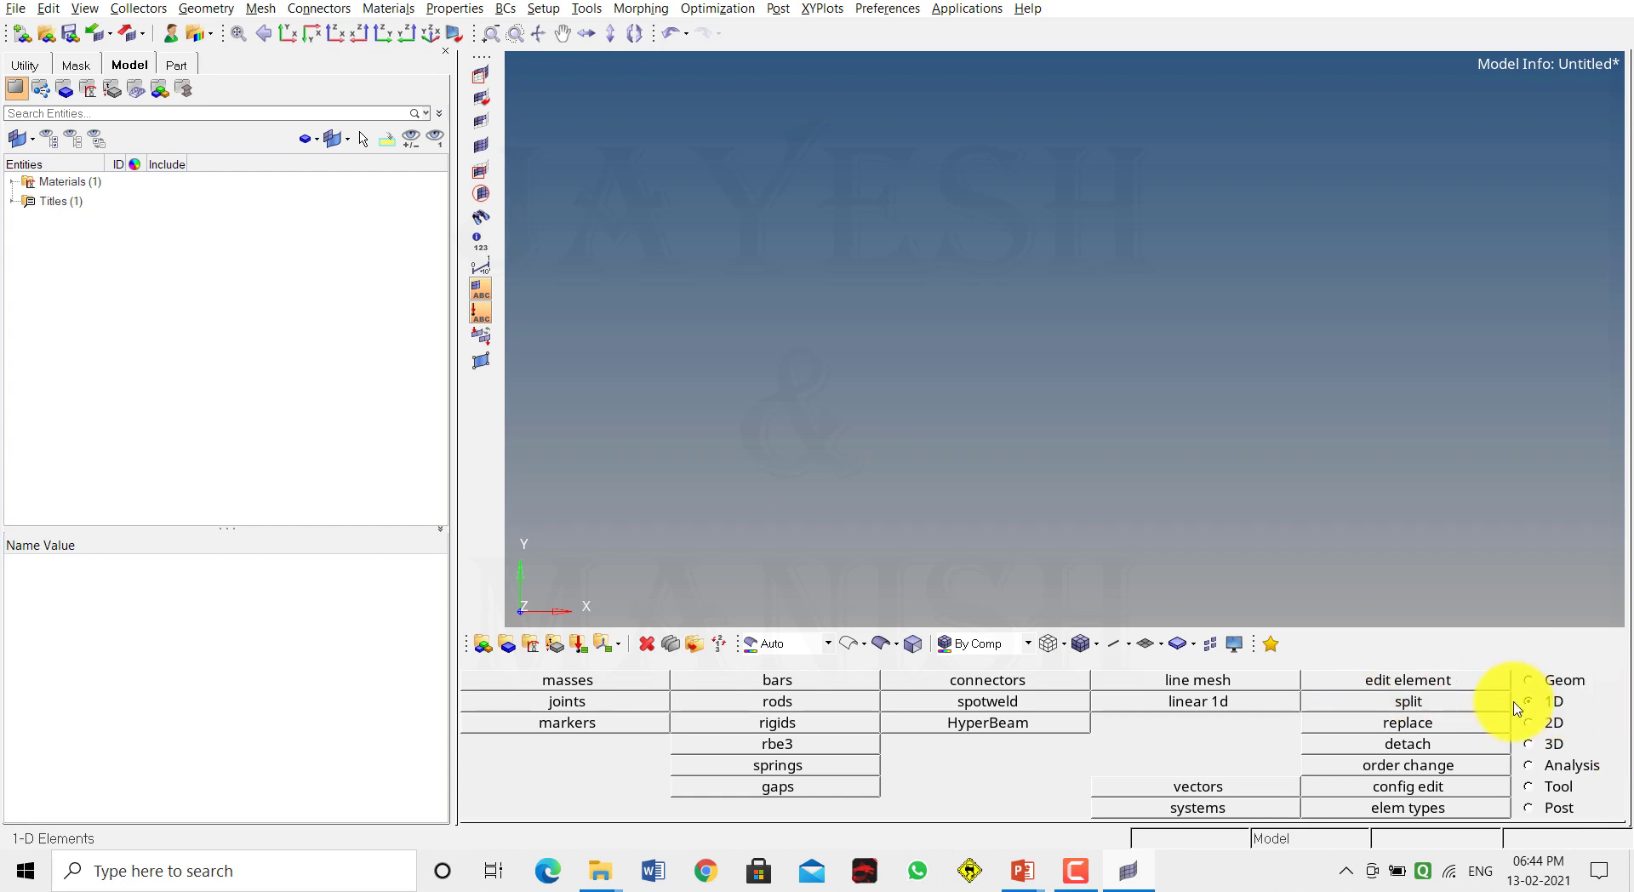
- Create a standard thinwalled box section in HyperBeam
{"action": "left_click", "coordinate": [994, 725]}
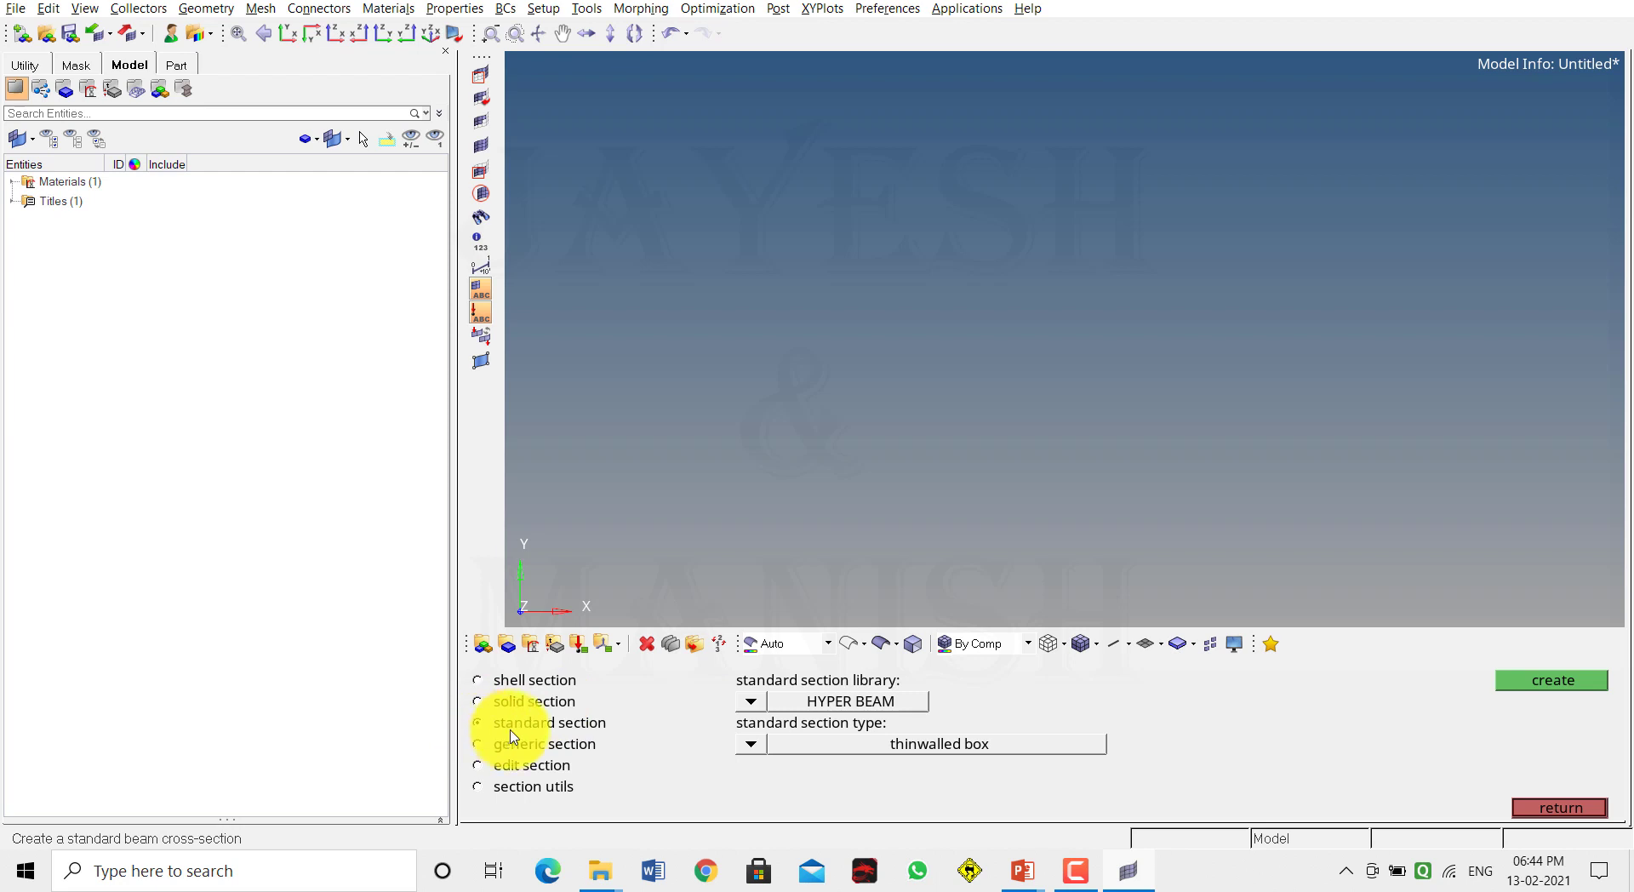
{"action": "left_click", "coordinate": [749, 745]}
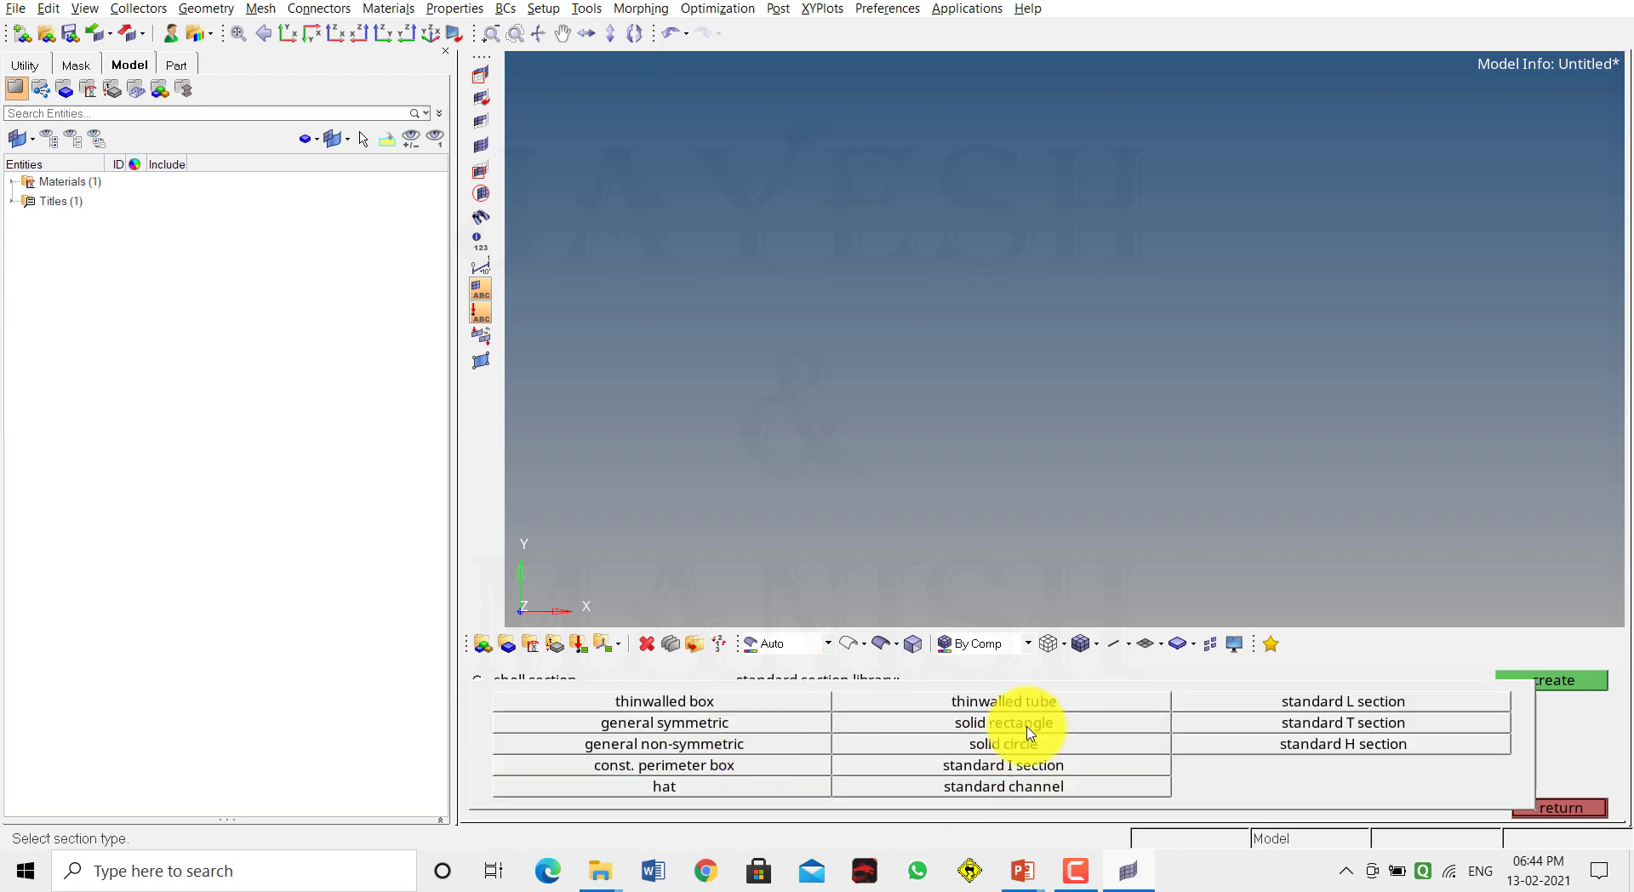
{"action": "left_click", "coordinate": [674, 708]}
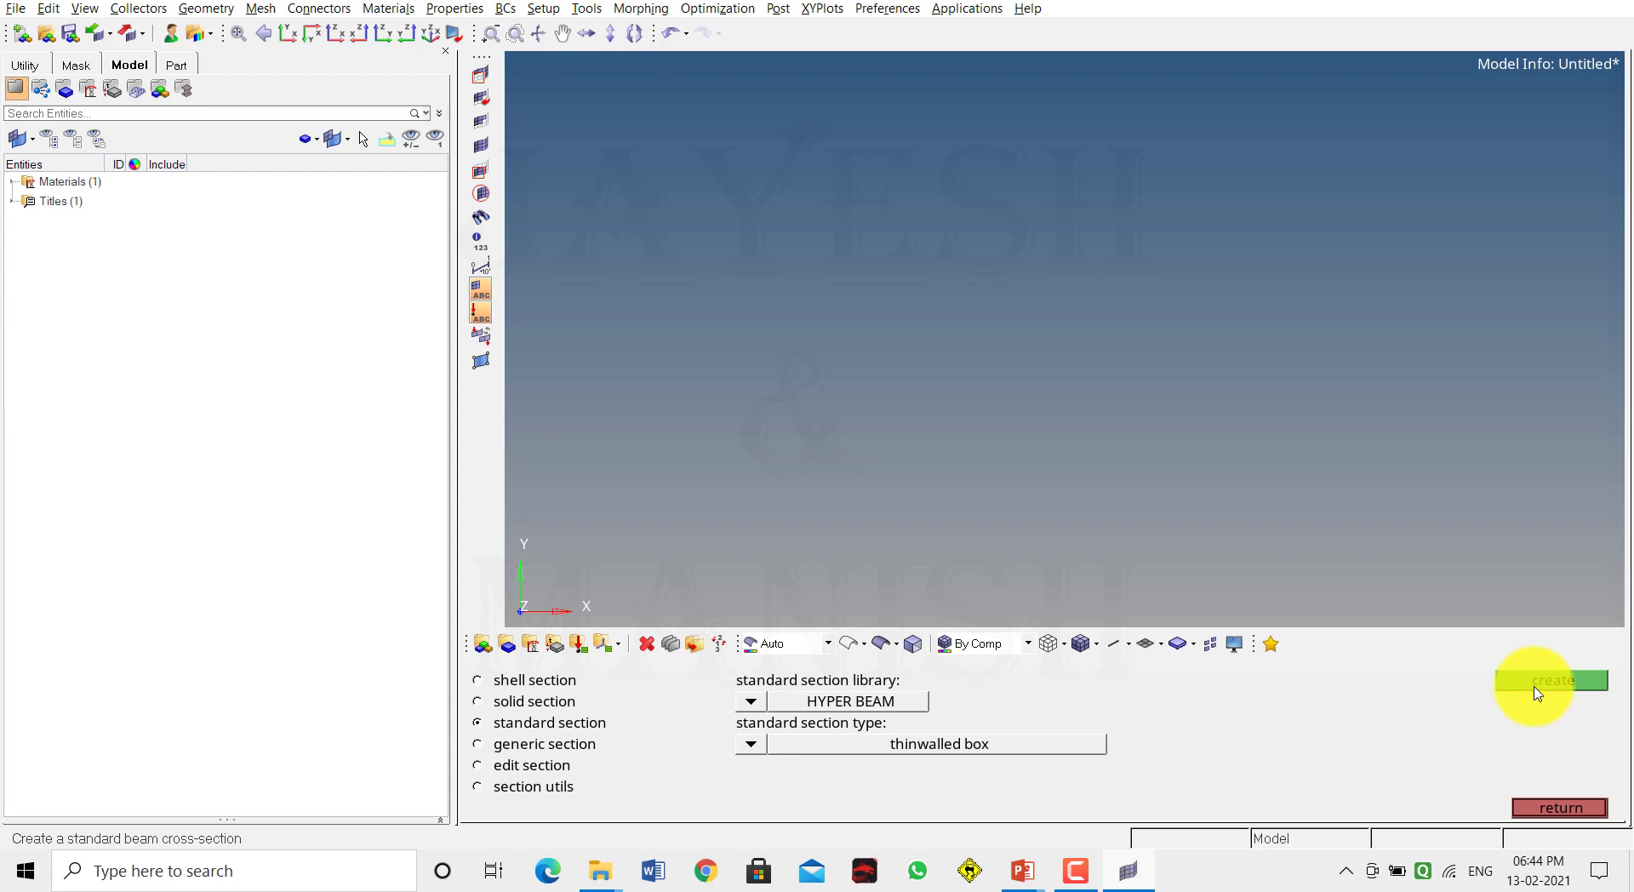
{"action": "left_click", "coordinate": [1537, 681]}
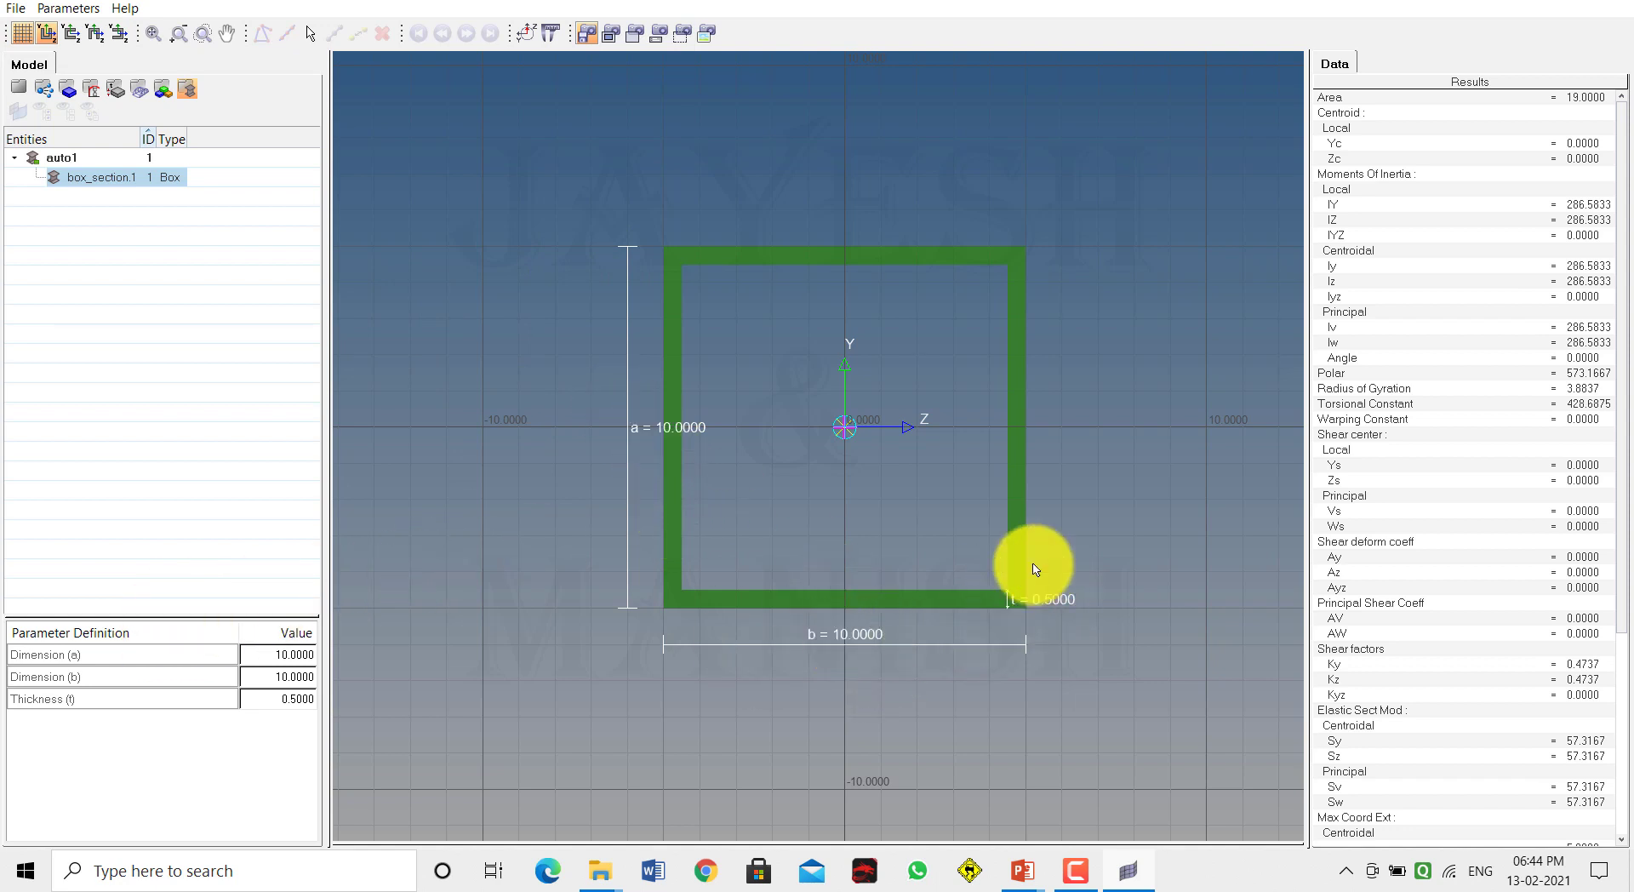
- Set the box Dimension (a) to 50 and Thickness to 5, then exit HyperBeam
{"action": "double_click", "coordinate": [287, 656]}
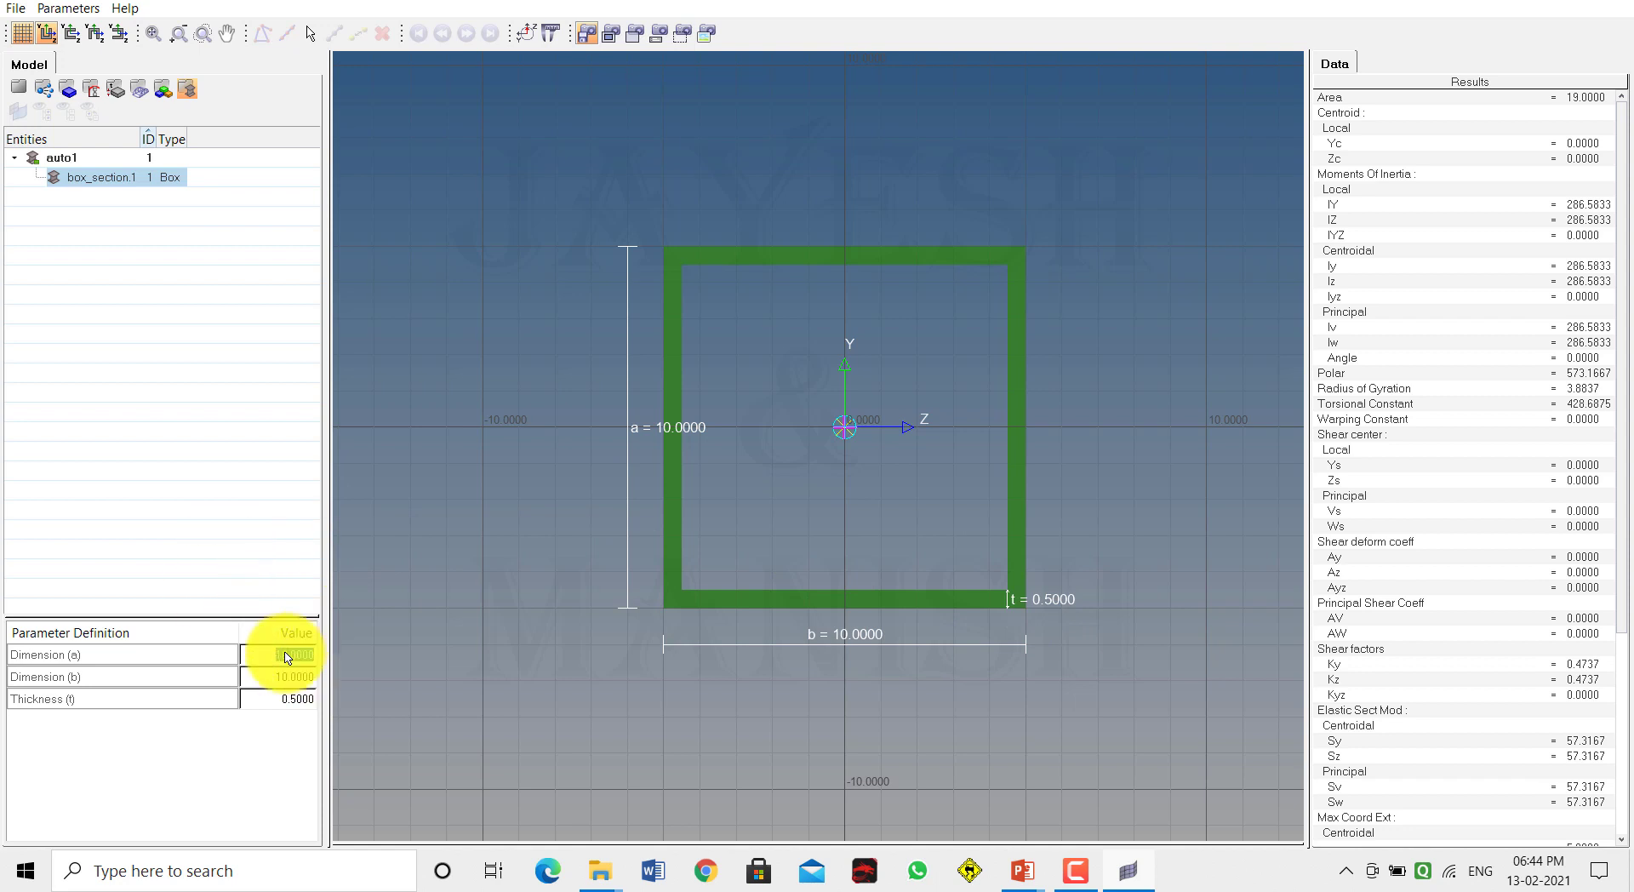
{"action": "type", "text": "50"}
{"action": "key", "text": "Return"}
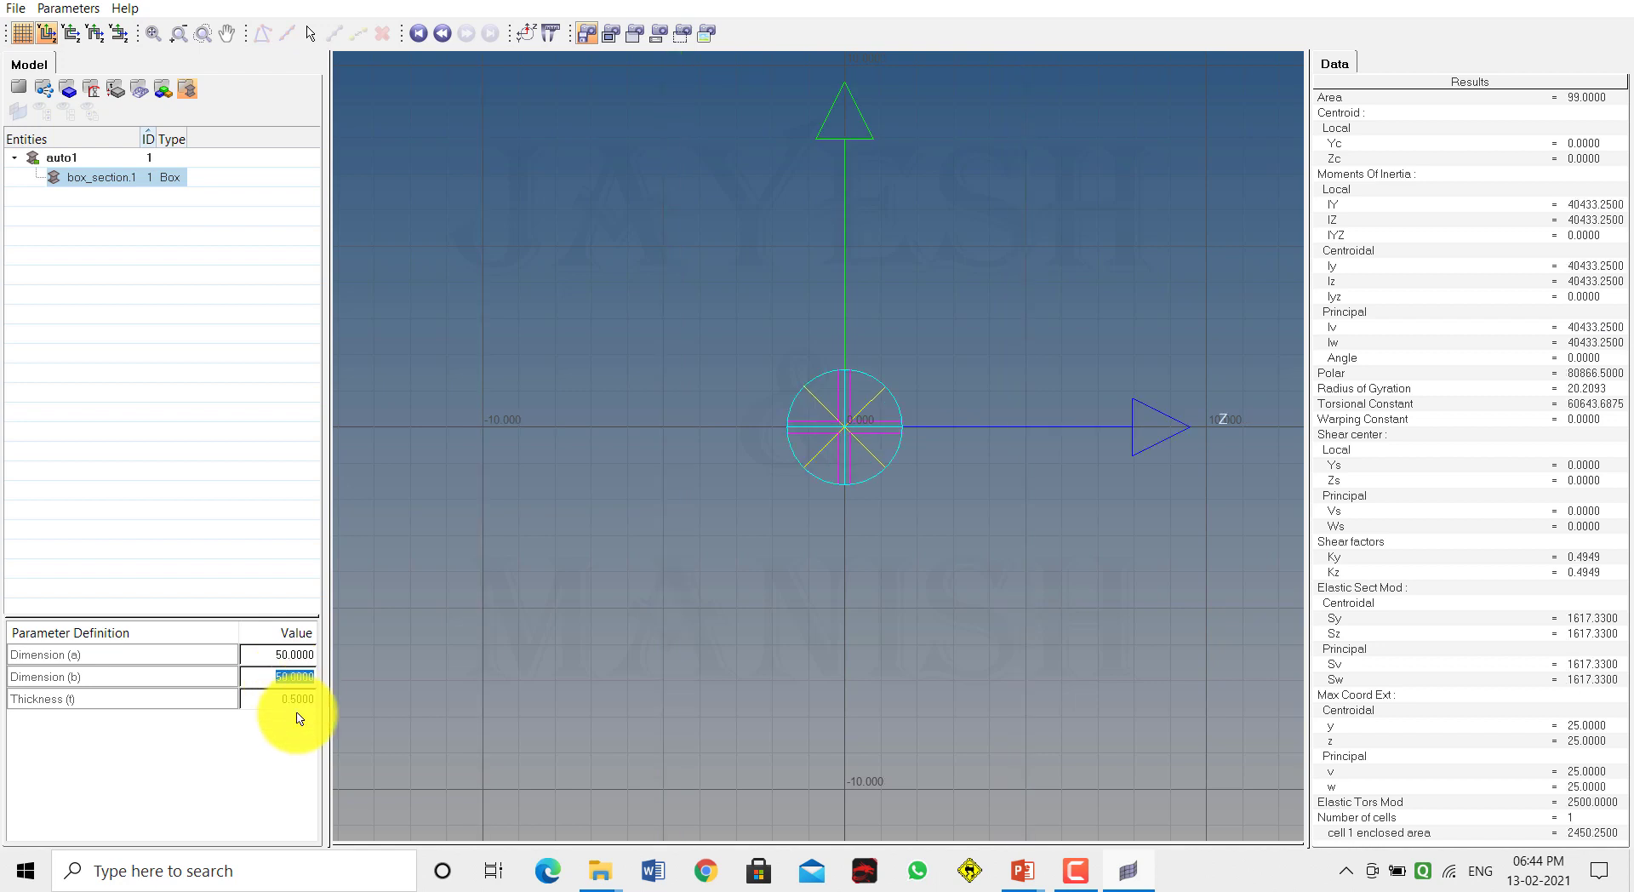
{"action": "double_click", "coordinate": [273, 700]}
{"action": "type", "text": "5"}
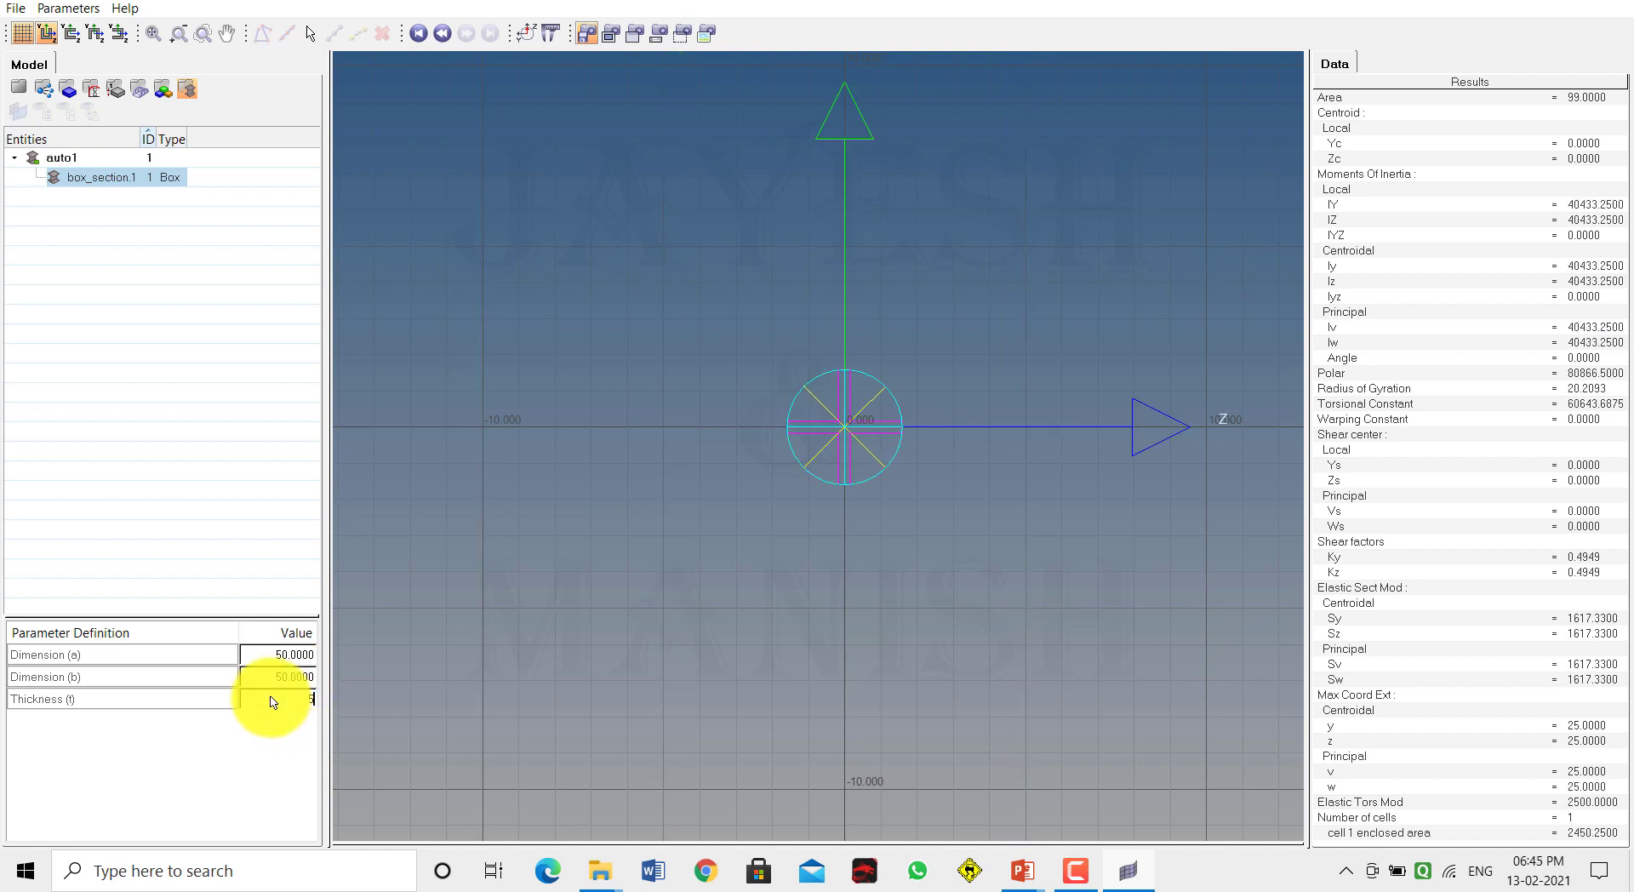
{"action": "key", "text": "Return"}
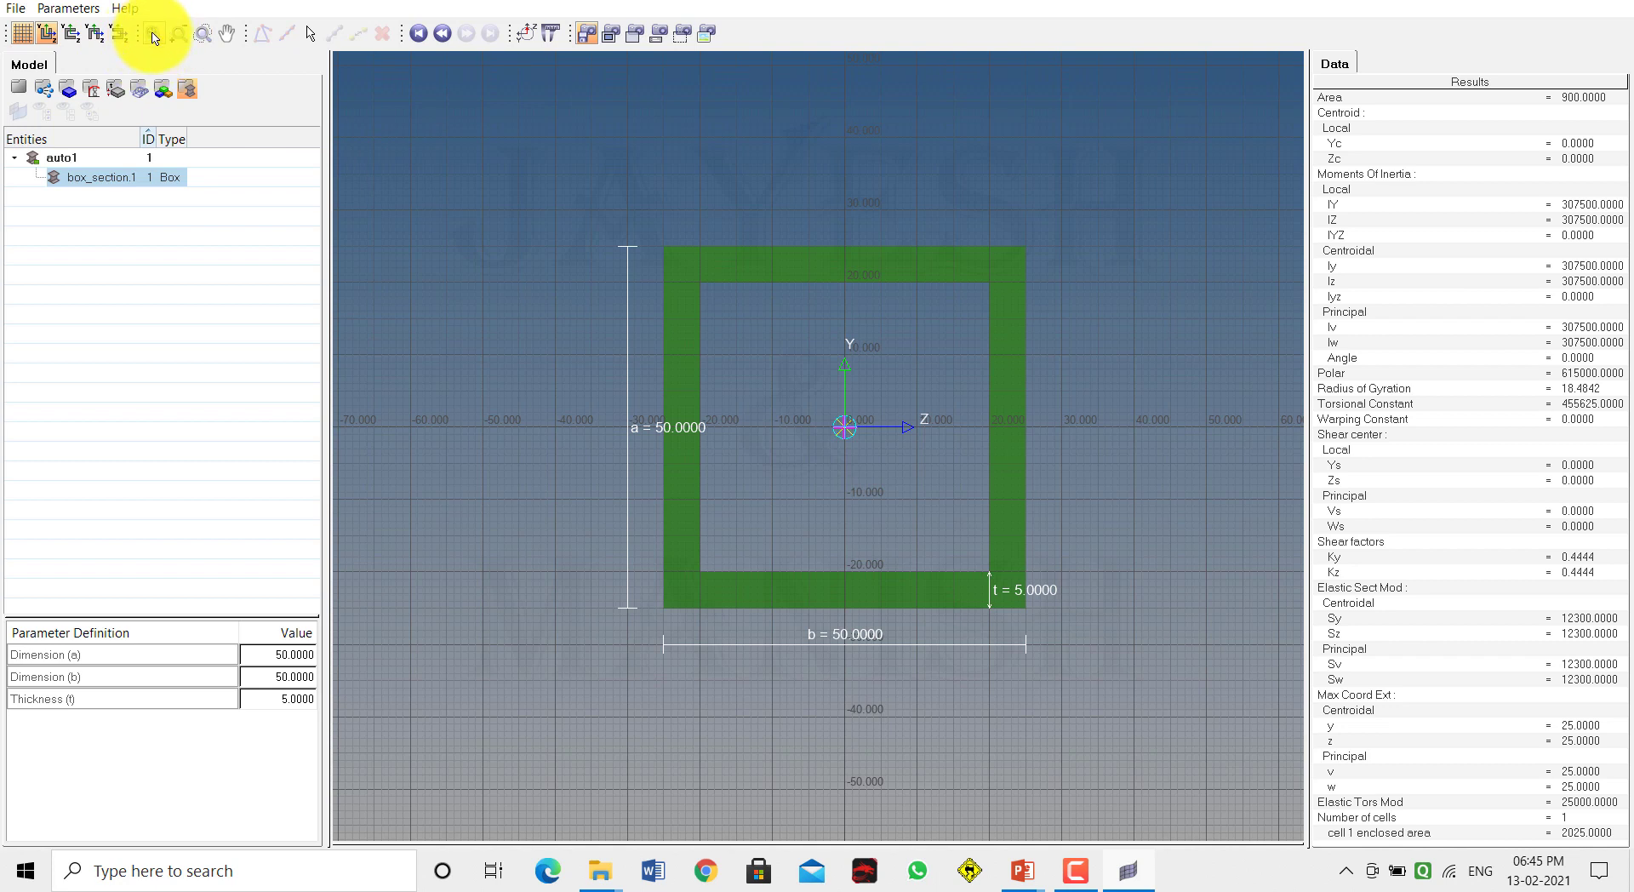
{"action": "left_click", "coordinate": [17, 10]}
{"action": "left_click", "coordinate": [72, 104]}
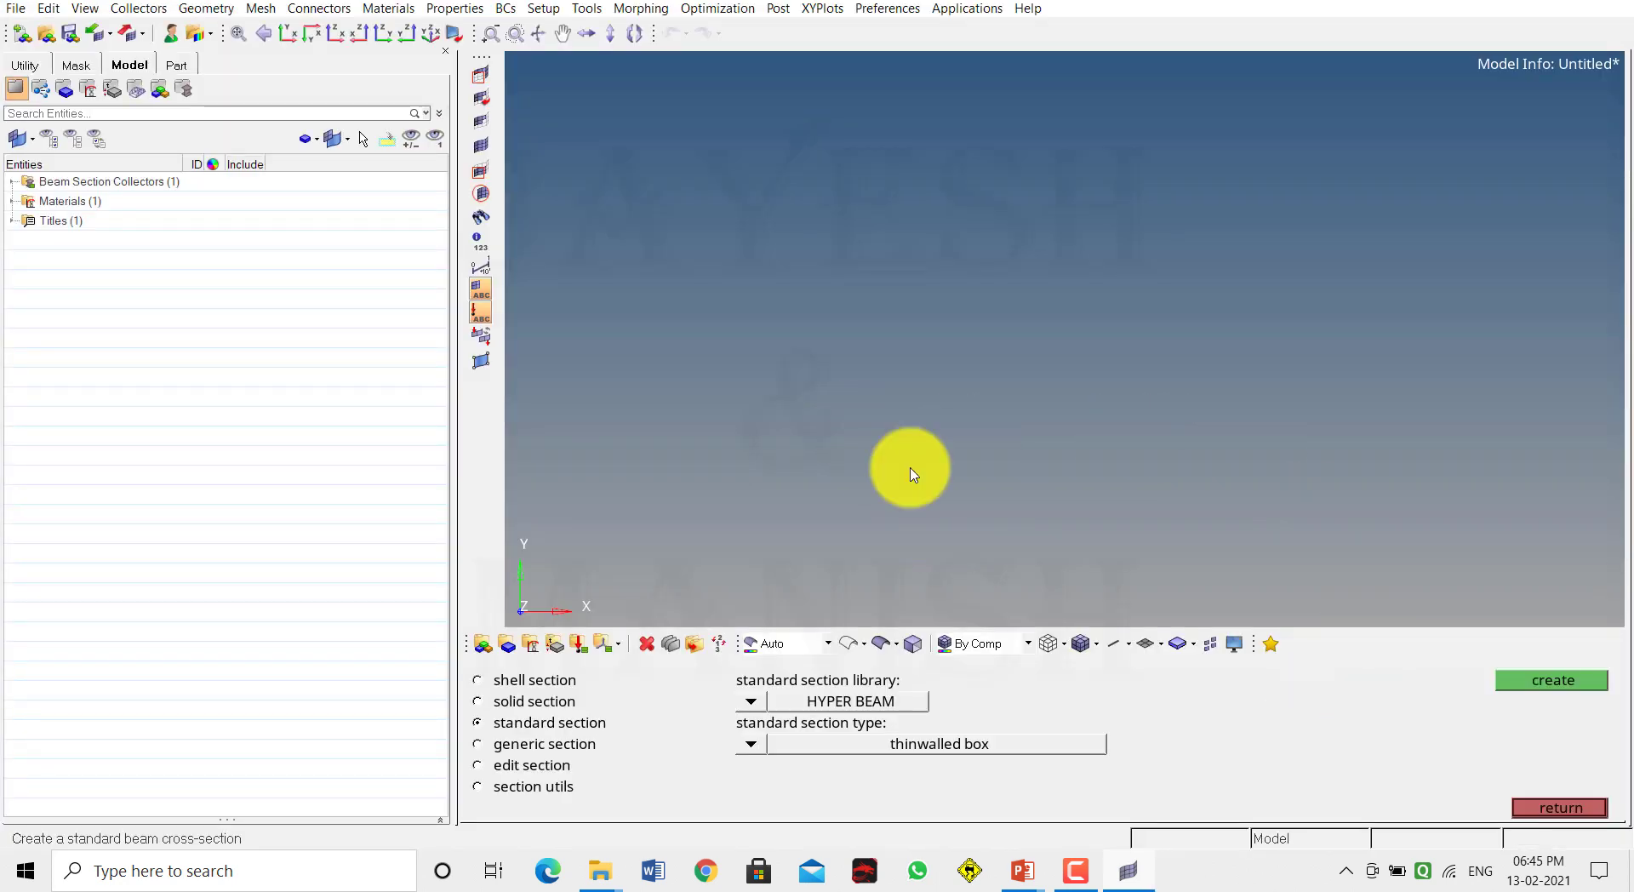
- Start a new property named 1D Beam and give it a colour
{"action": "left_click", "coordinate": [1559, 808]}
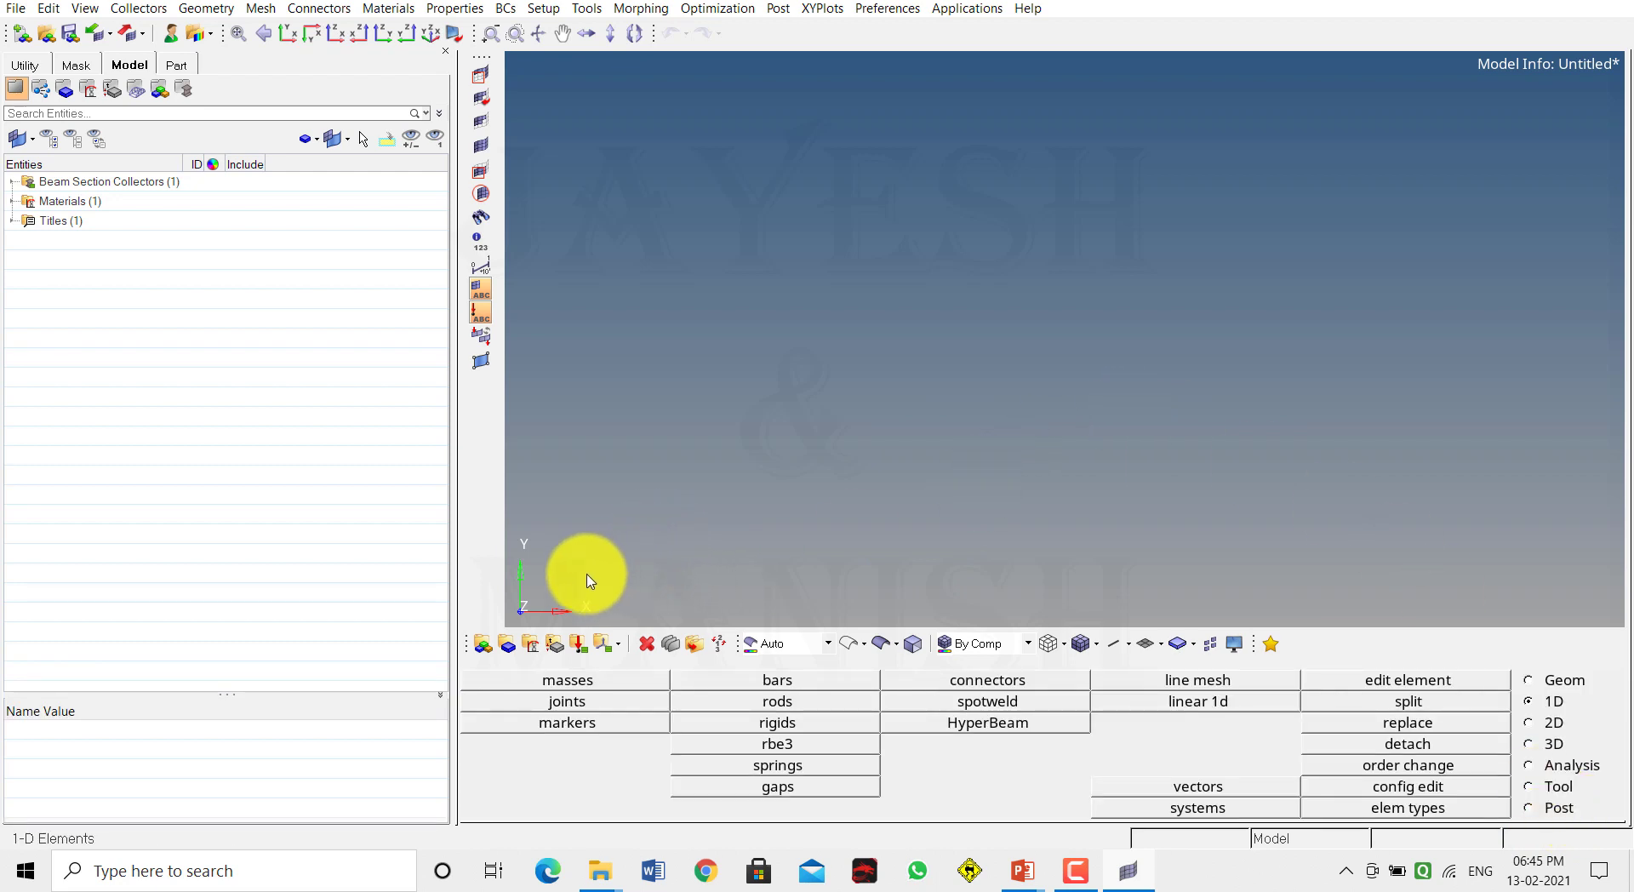
{"action": "left_click", "coordinate": [558, 645]}
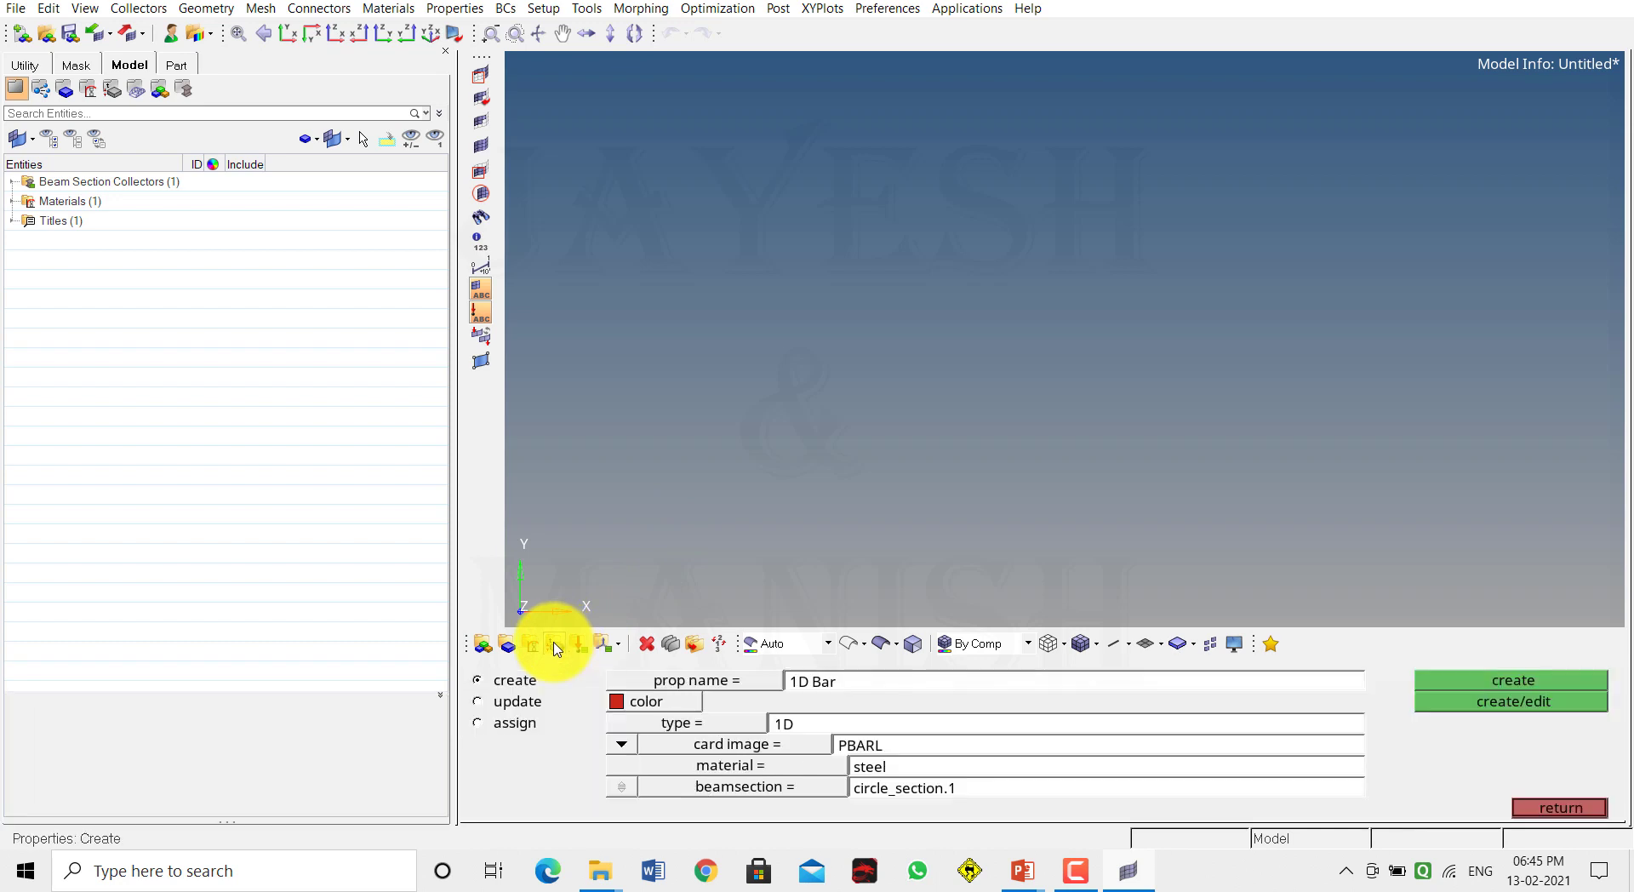
{"action": "left_click", "coordinate": [851, 688]}
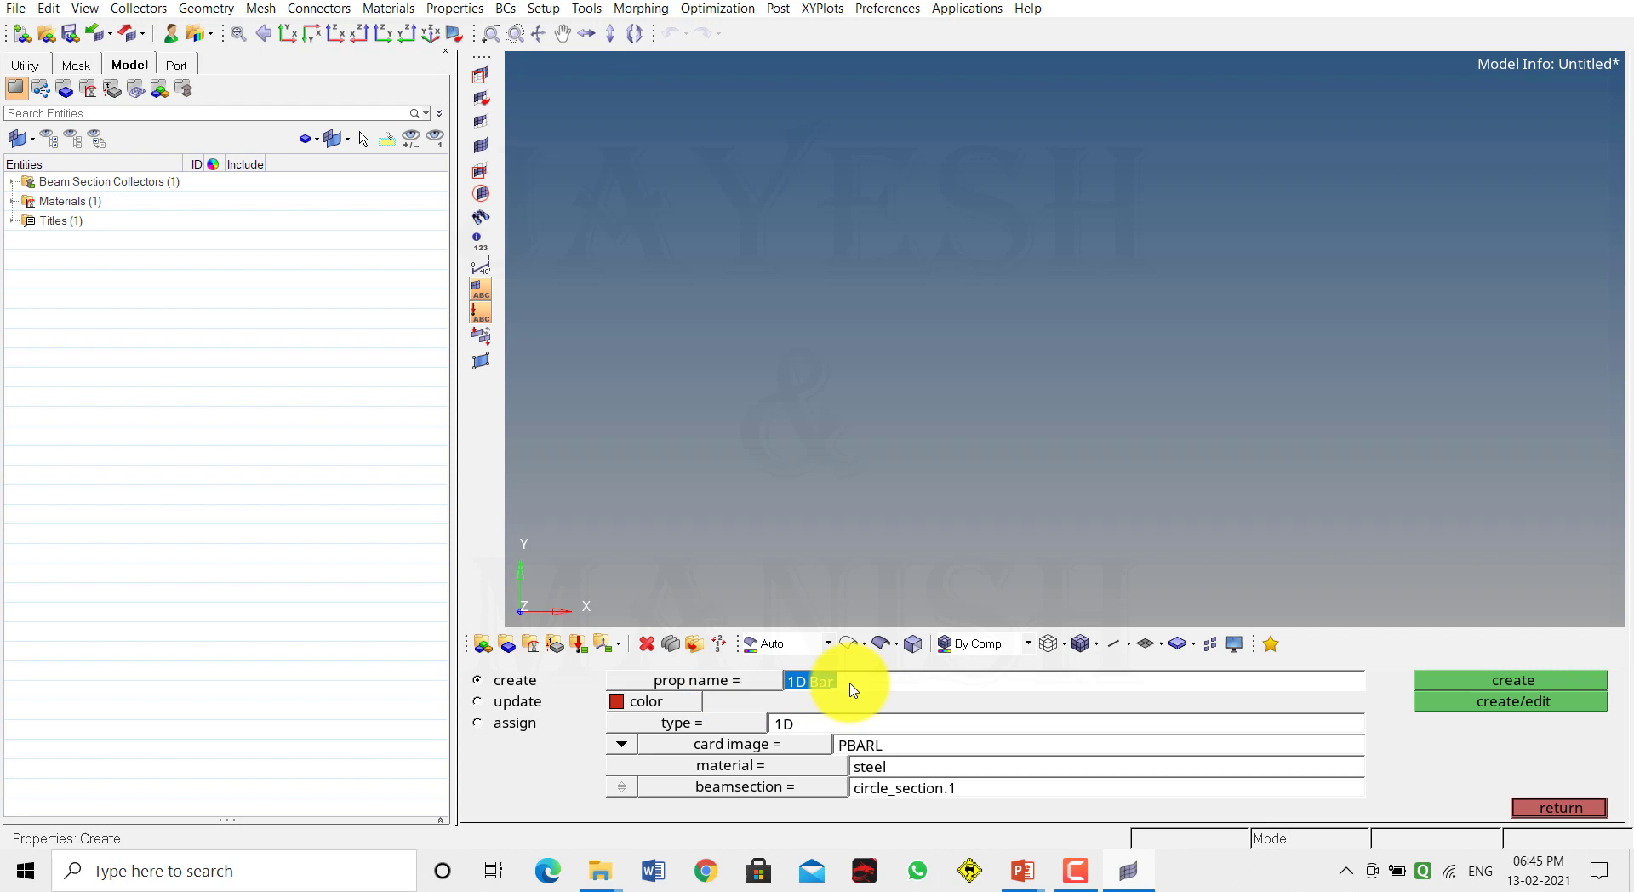
{"action": "type", "text": "1"}
{"action": "left_click", "coordinate": [655, 702]}
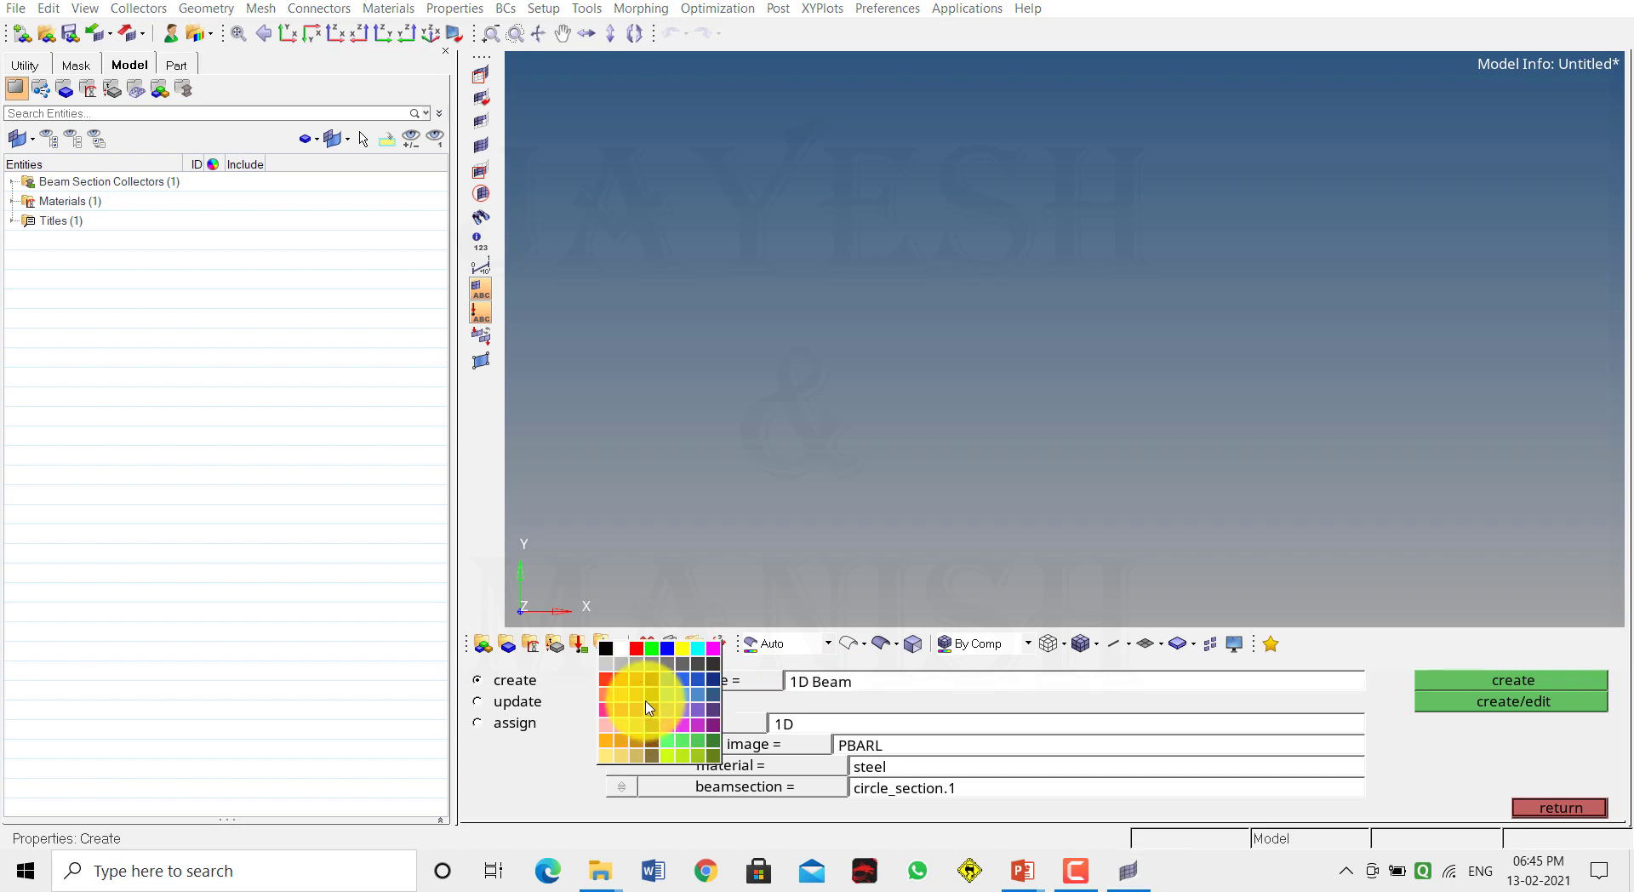
{"action": "left_click", "coordinate": [617, 705]}
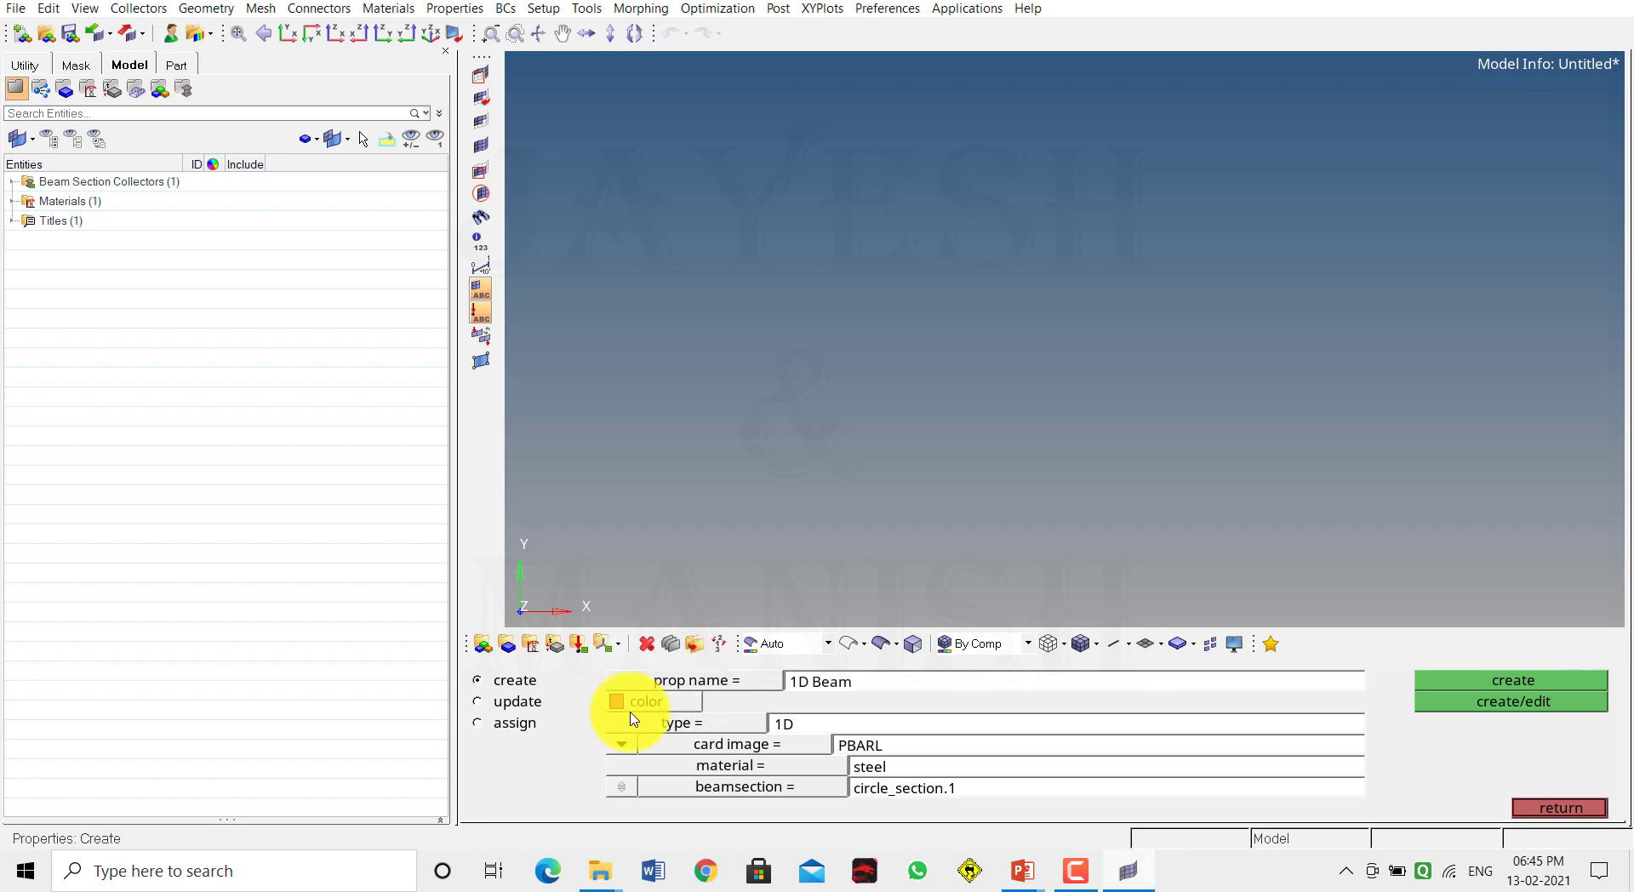
- Make it a 1D PBEAM property with steel material and box_section.1, then create it
{"action": "left_click", "coordinate": [694, 730]}
{"action": "left_click", "coordinate": [719, 746]}
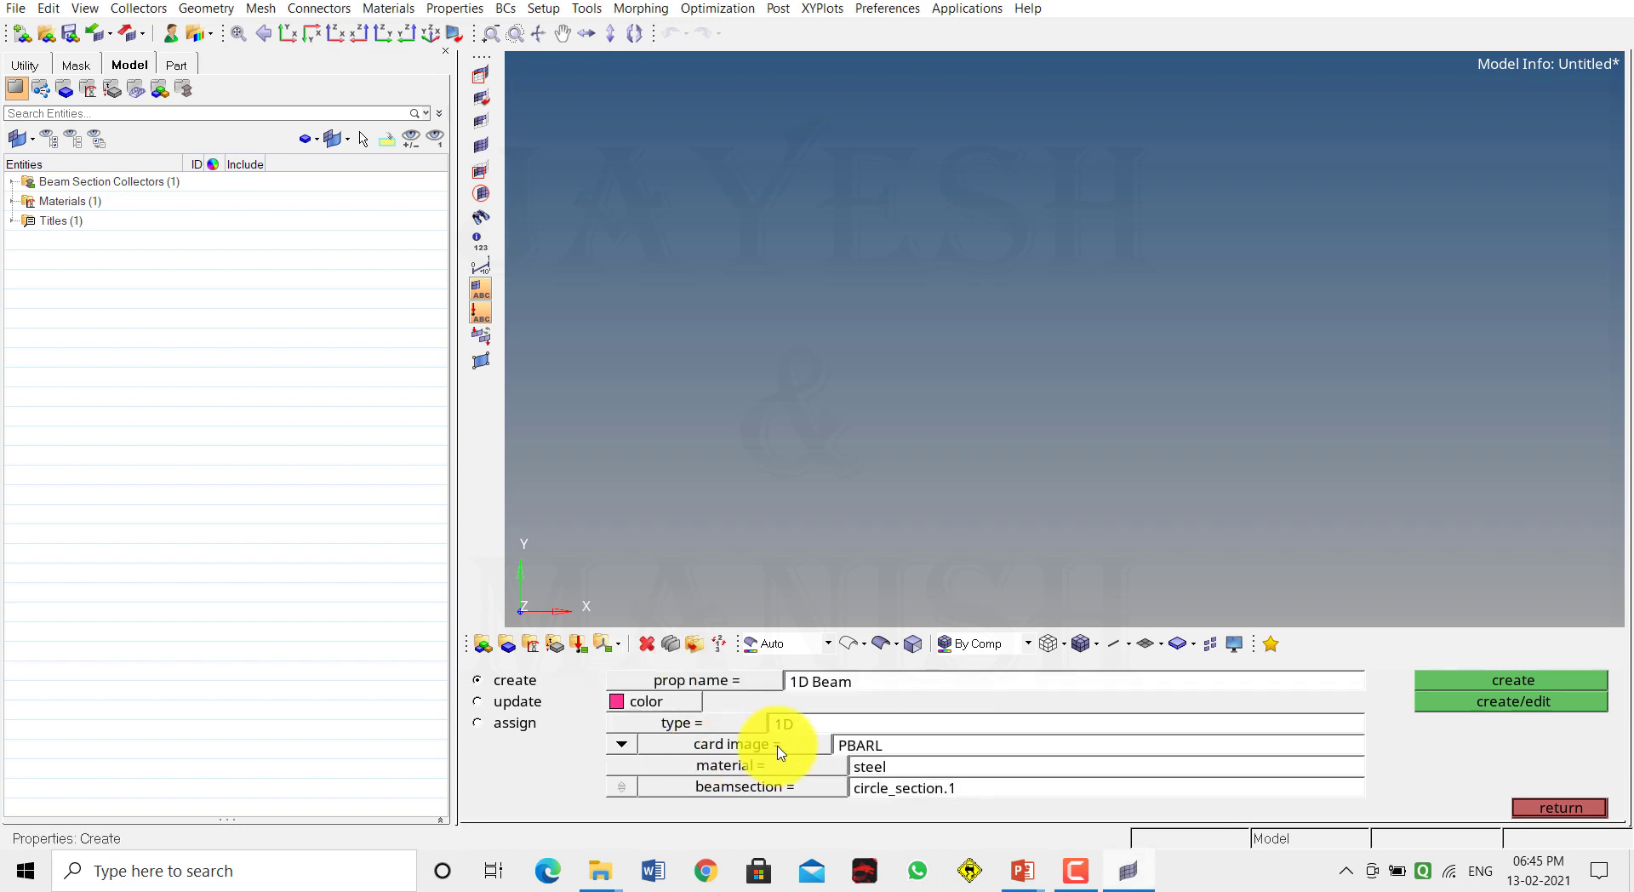
{"action": "left_click", "coordinate": [779, 751]}
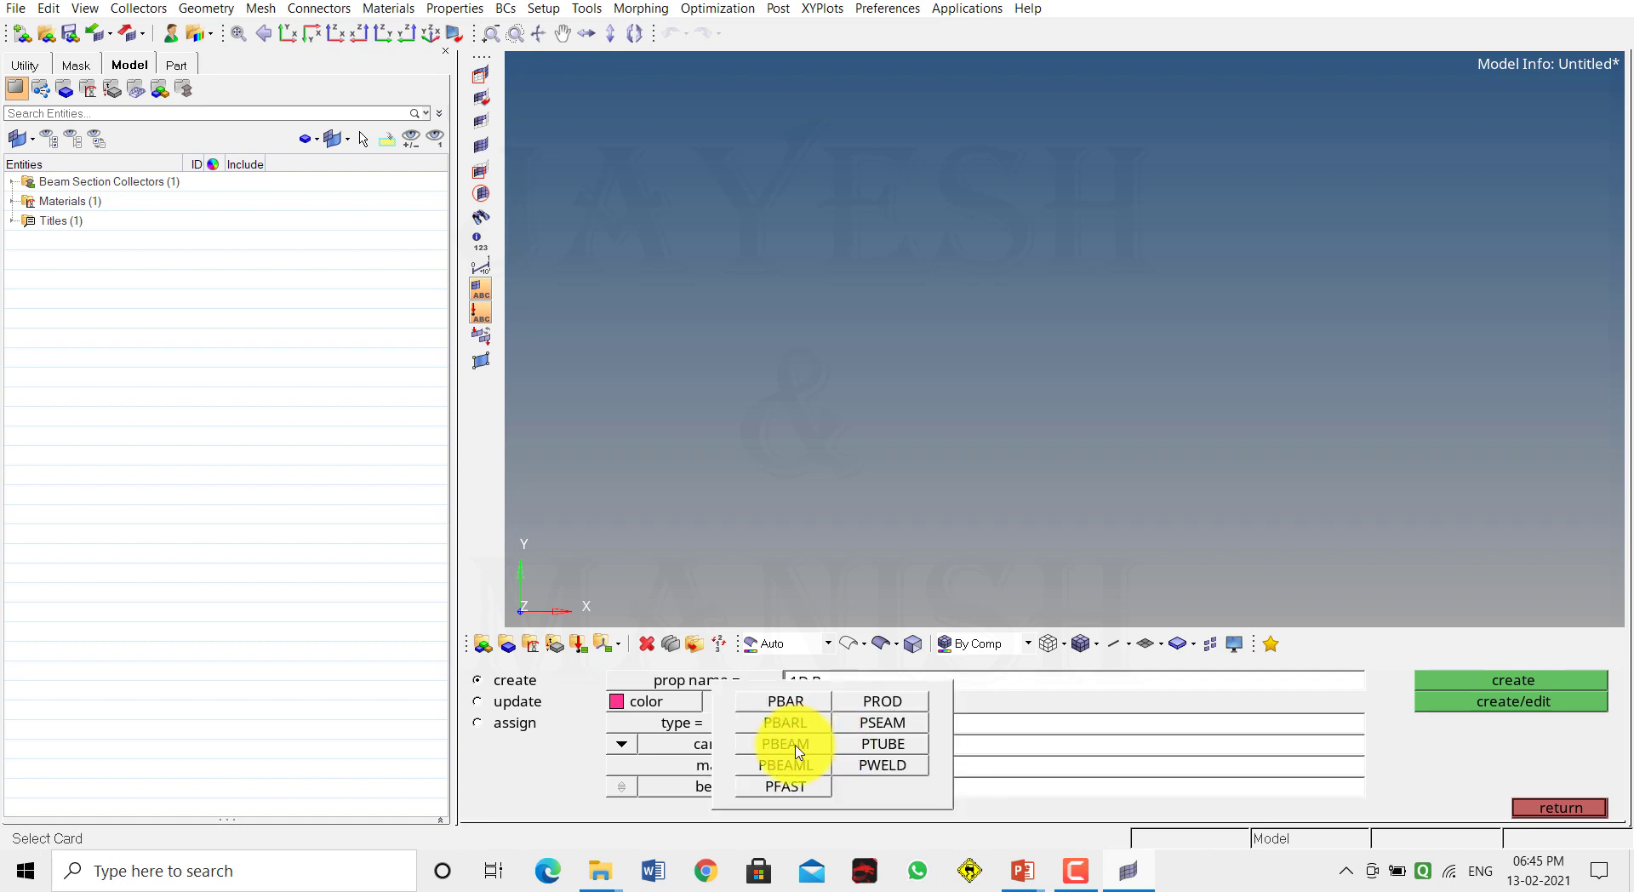
{"action": "left_click", "coordinate": [785, 744]}
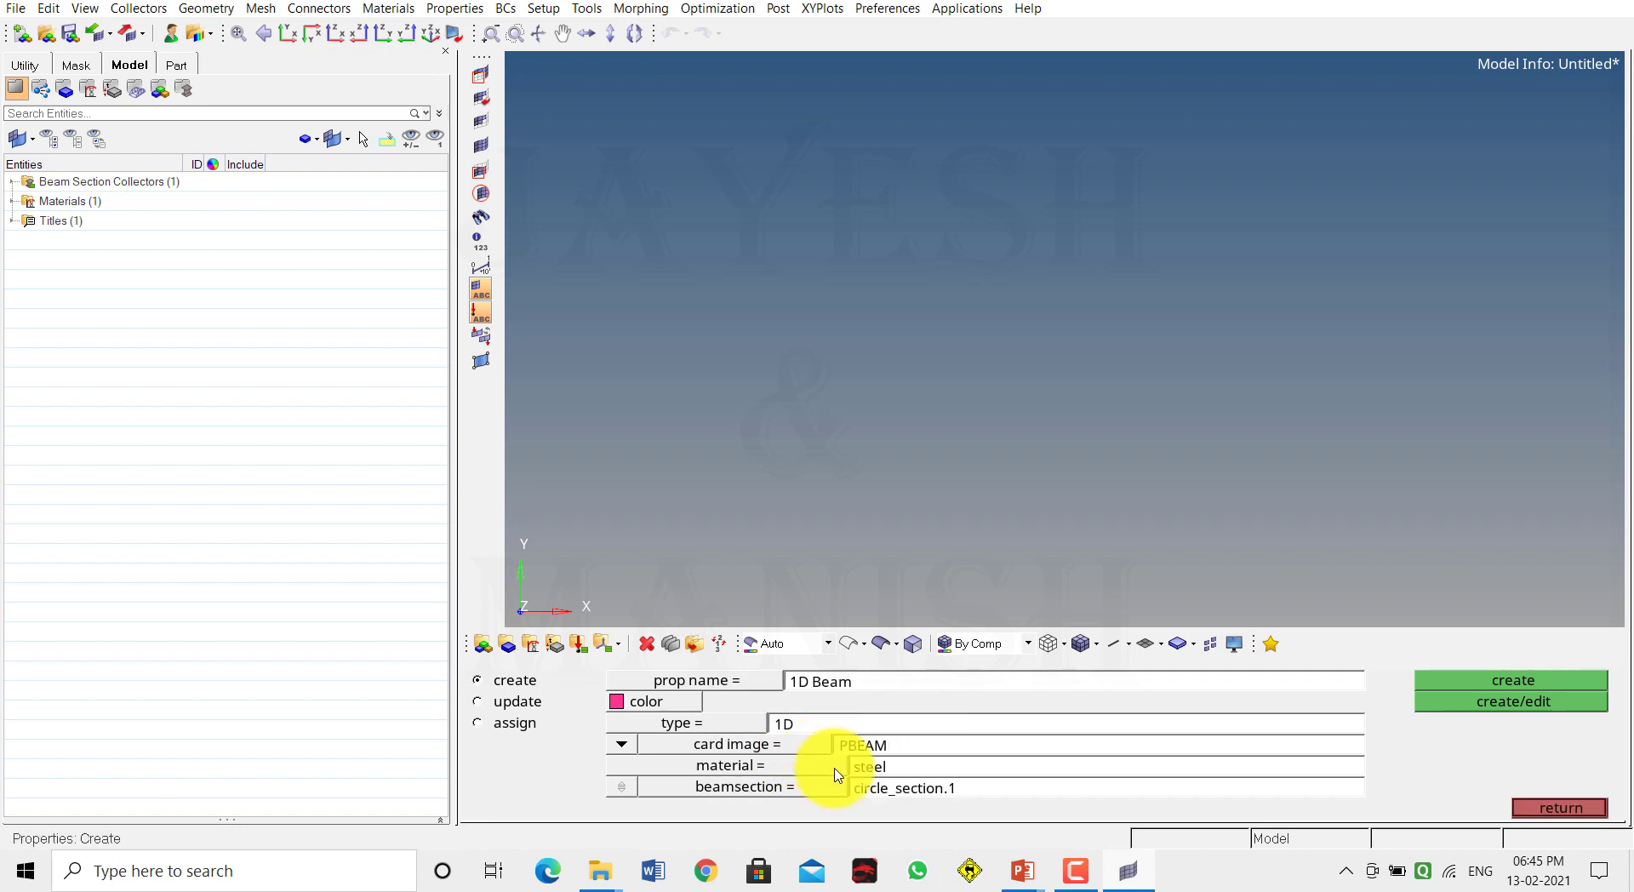
{"action": "left_click", "coordinate": [823, 770]}
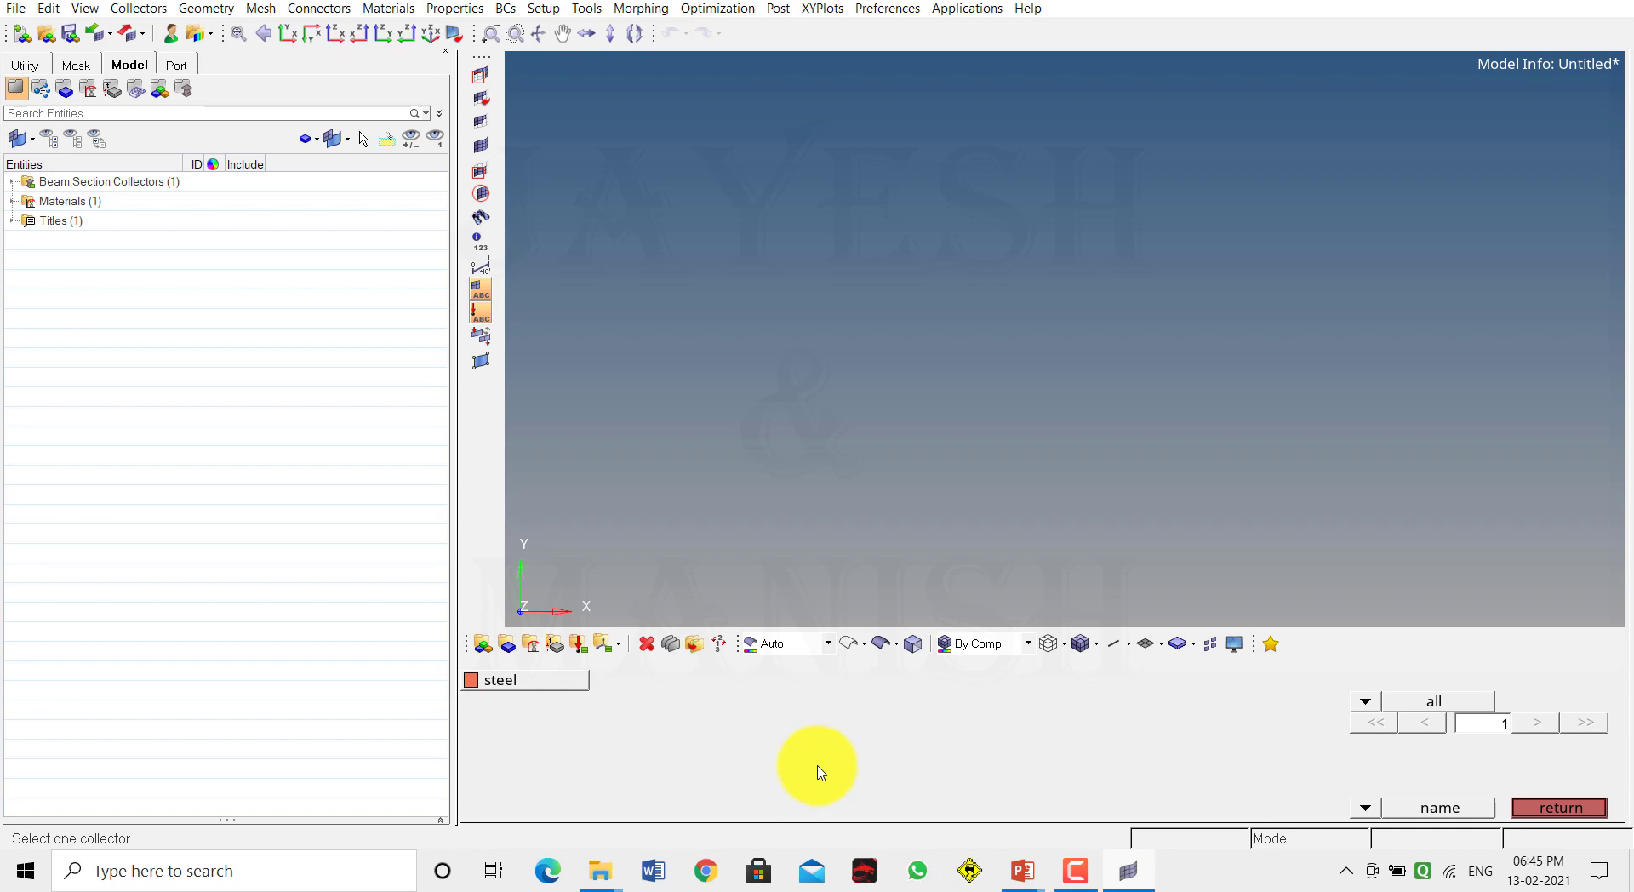
{"action": "left_click", "coordinate": [529, 688]}
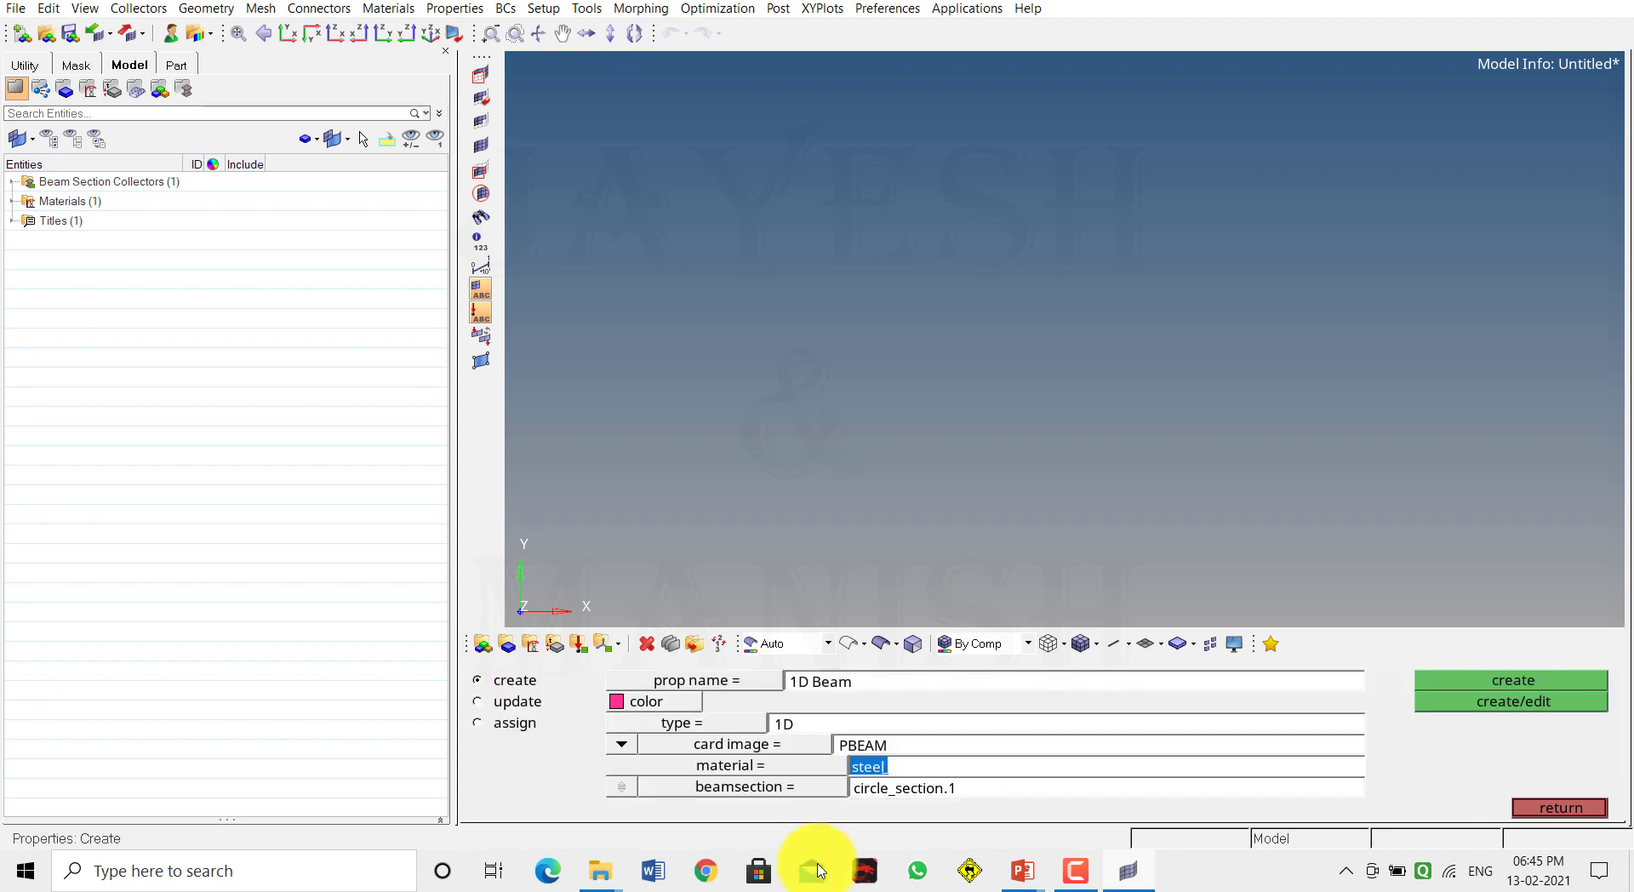
{"action": "left_click", "coordinate": [777, 784]}
{"action": "left_click", "coordinate": [619, 679]}
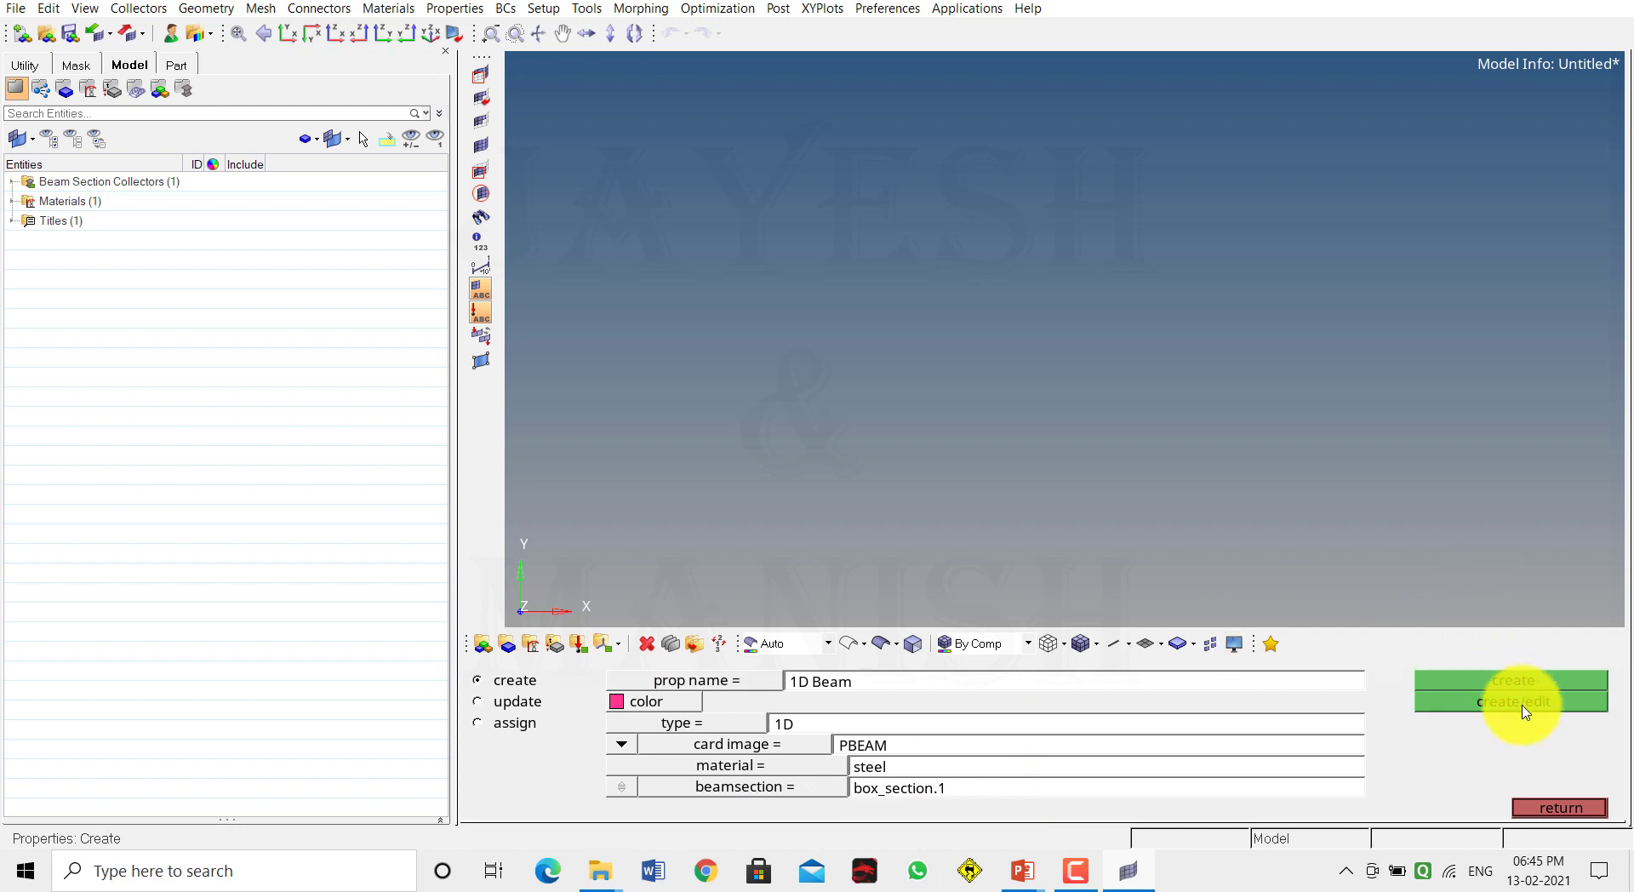
{"action": "left_click", "coordinate": [1523, 708]}
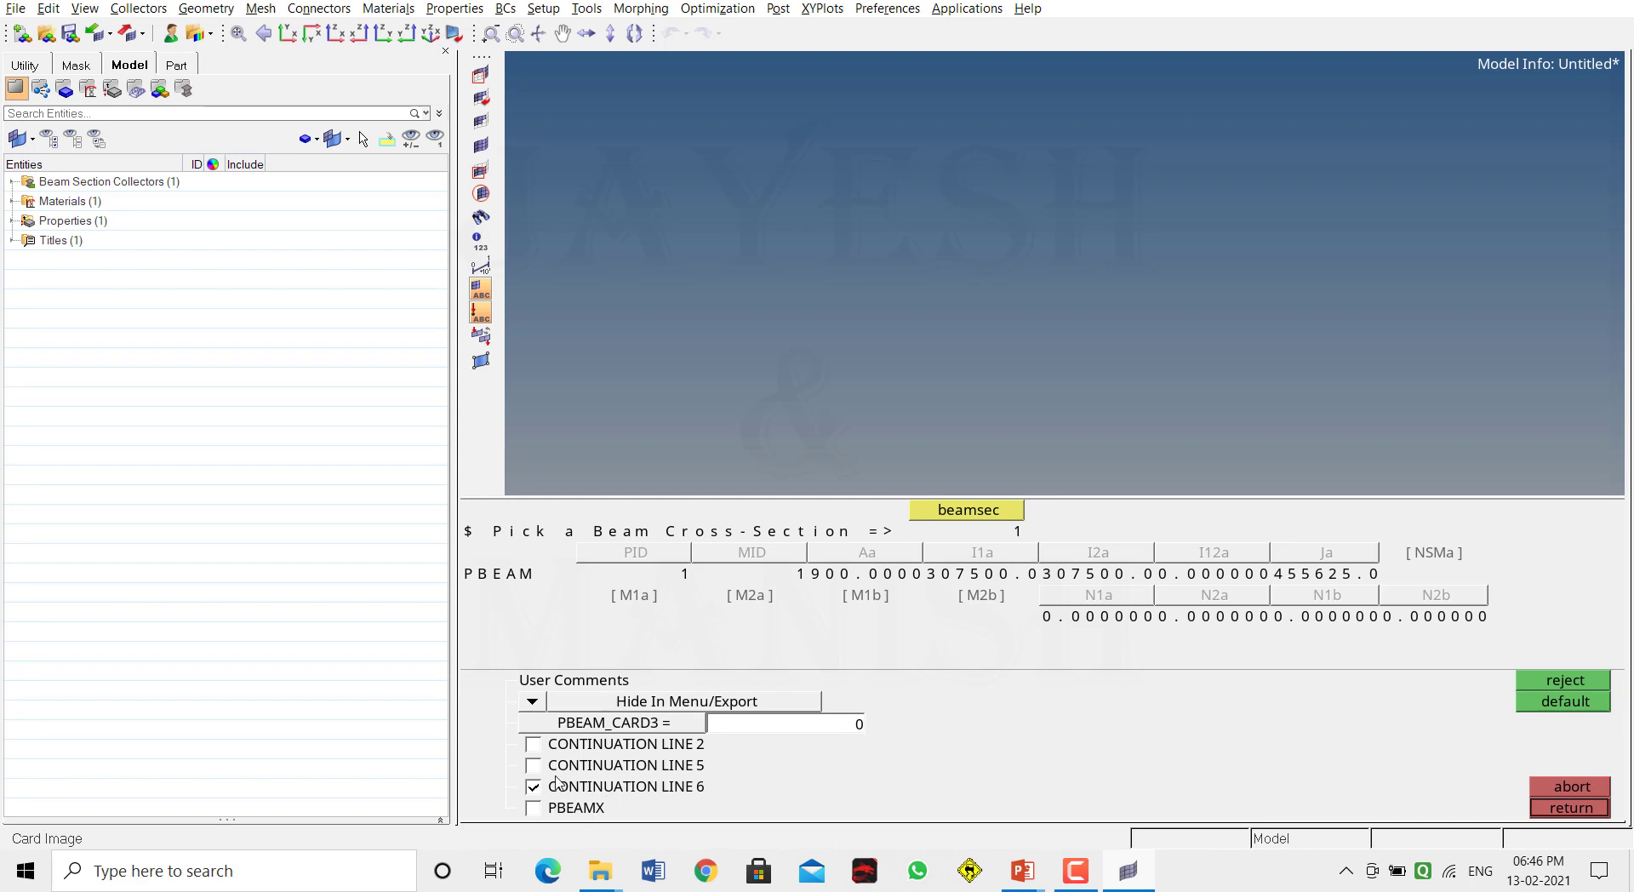
- Enable continuation line 2 and activate stress-point fields C1a through F2a
{"action": "left_click", "coordinate": [613, 745]}
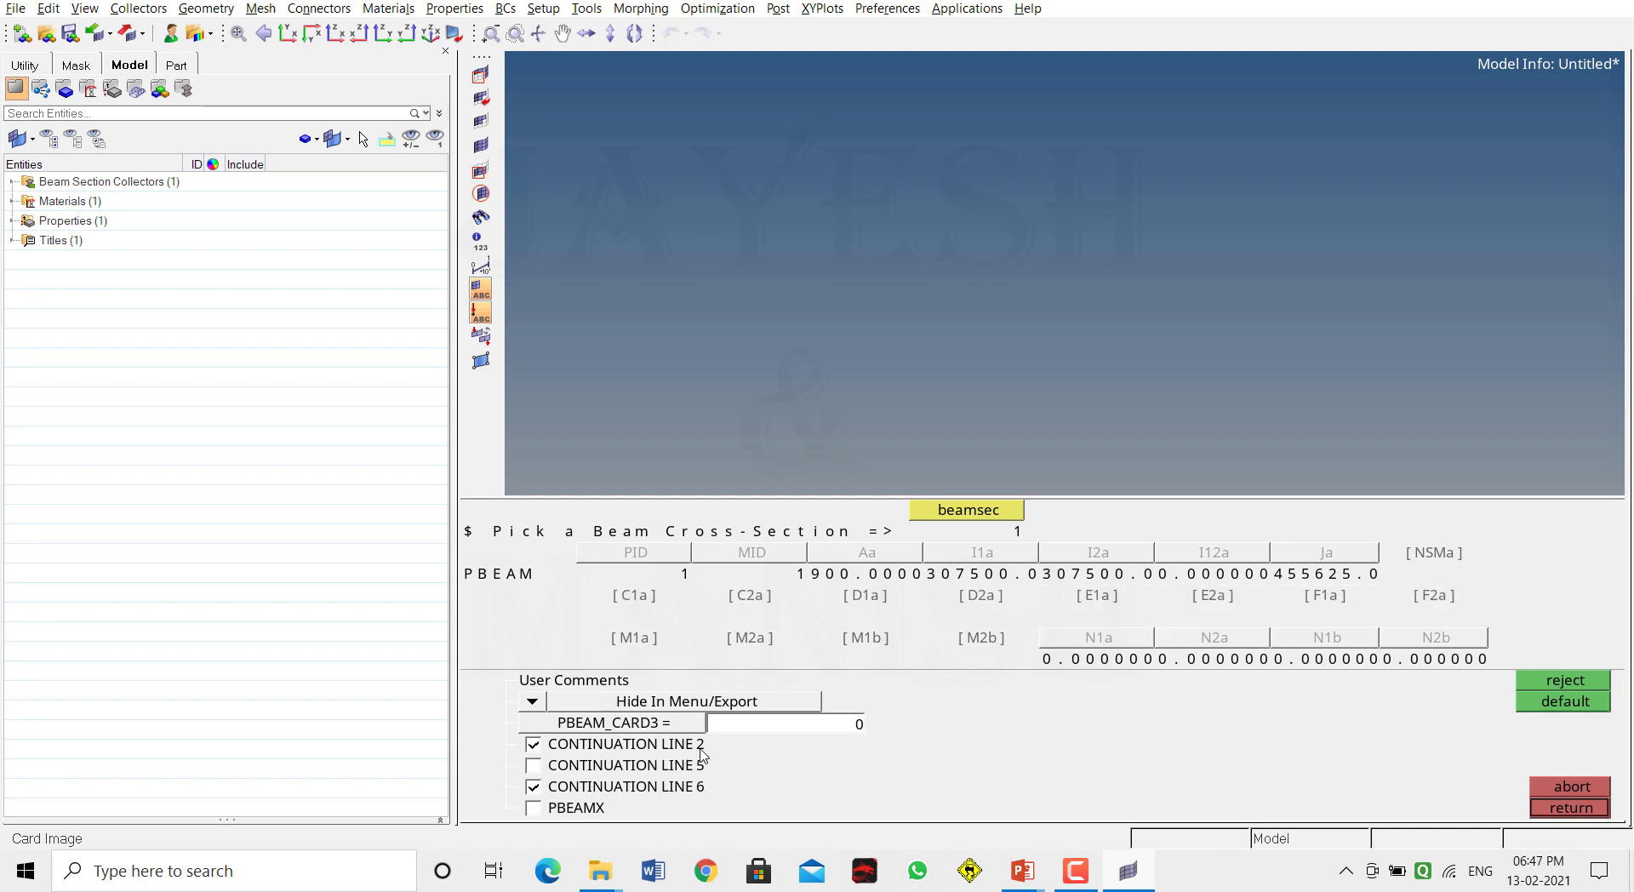
{"action": "left_click", "coordinate": [647, 603]}
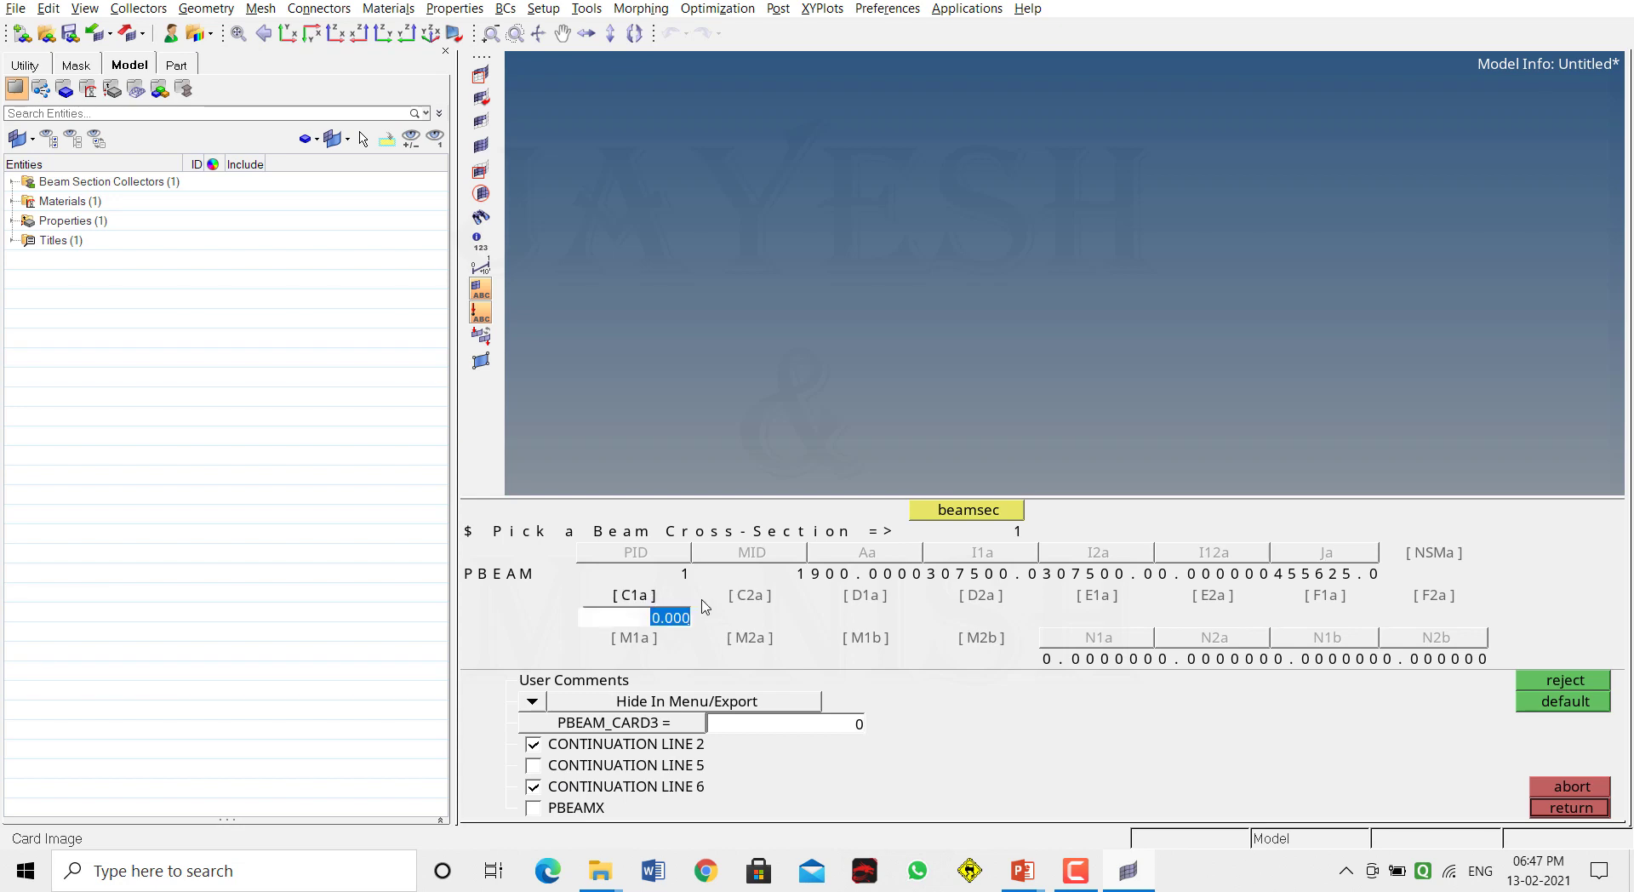
{"action": "left_click", "coordinate": [745, 600]}
{"action": "left_click", "coordinate": [868, 604]}
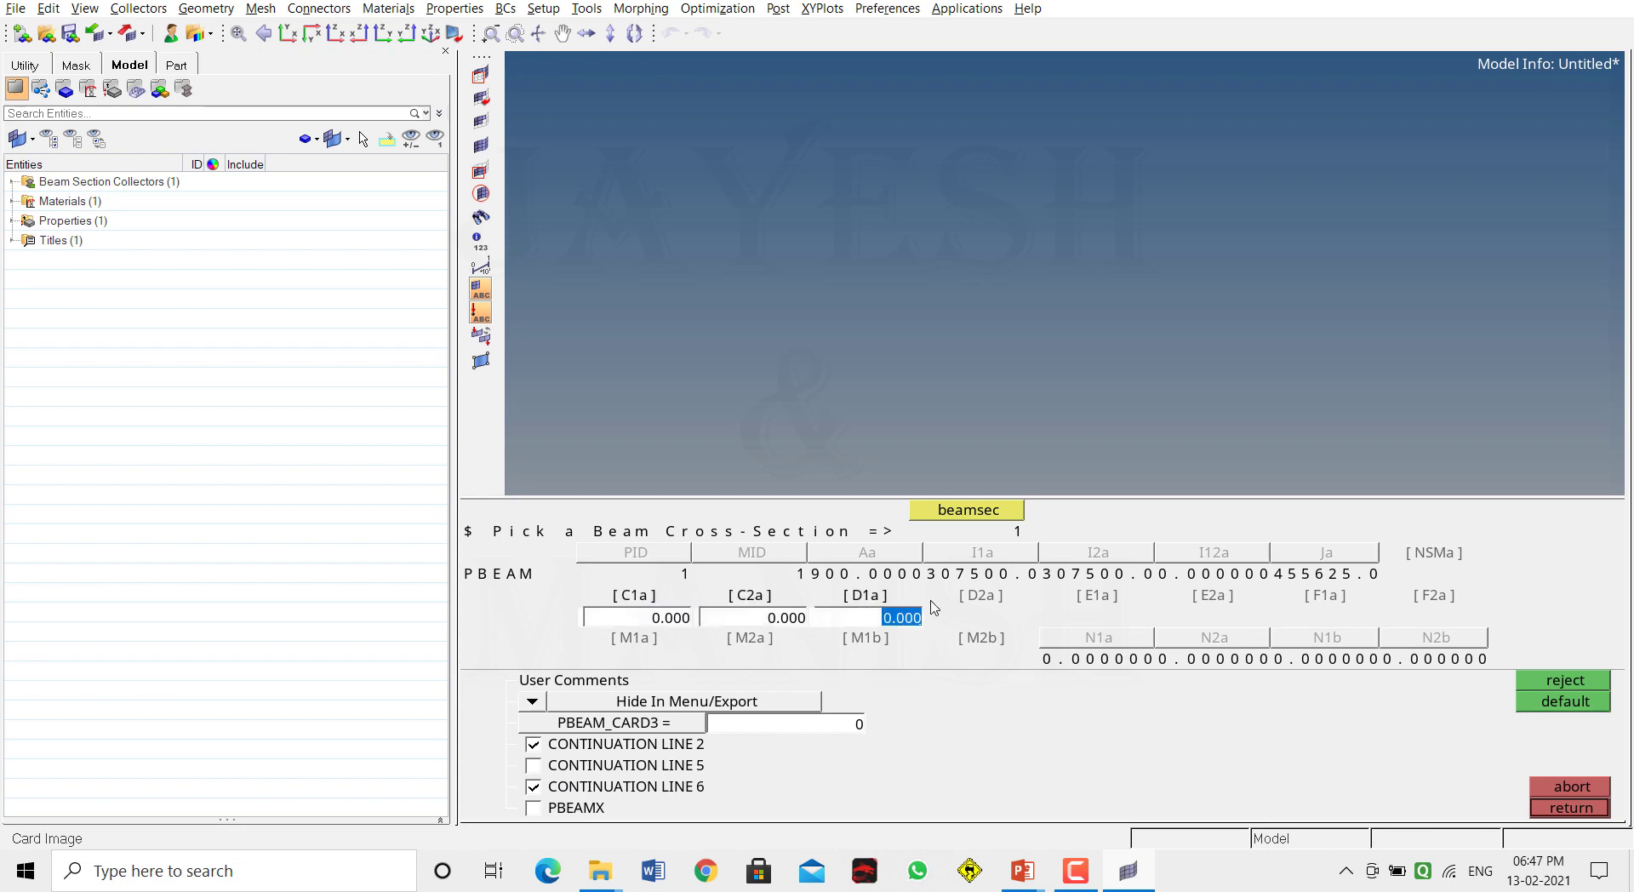
{"action": "left_click", "coordinate": [1004, 606]}
{"action": "left_click", "coordinate": [1106, 598]}
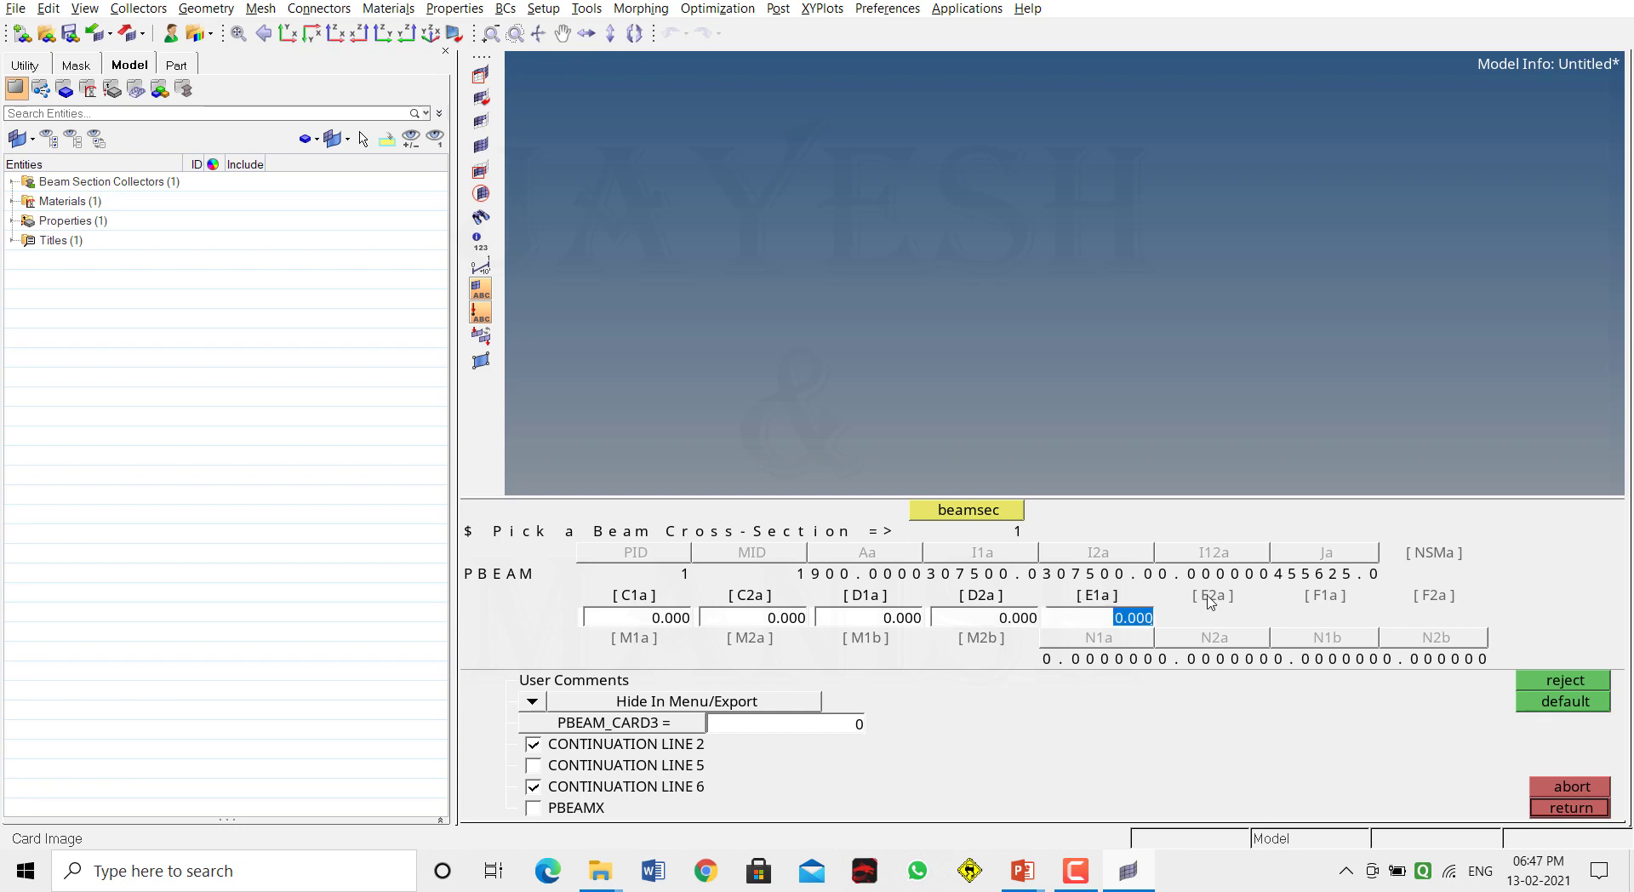
{"action": "left_click", "coordinate": [1217, 598]}
{"action": "left_click", "coordinate": [1327, 599]}
{"action": "left_click", "coordinate": [1444, 598]}
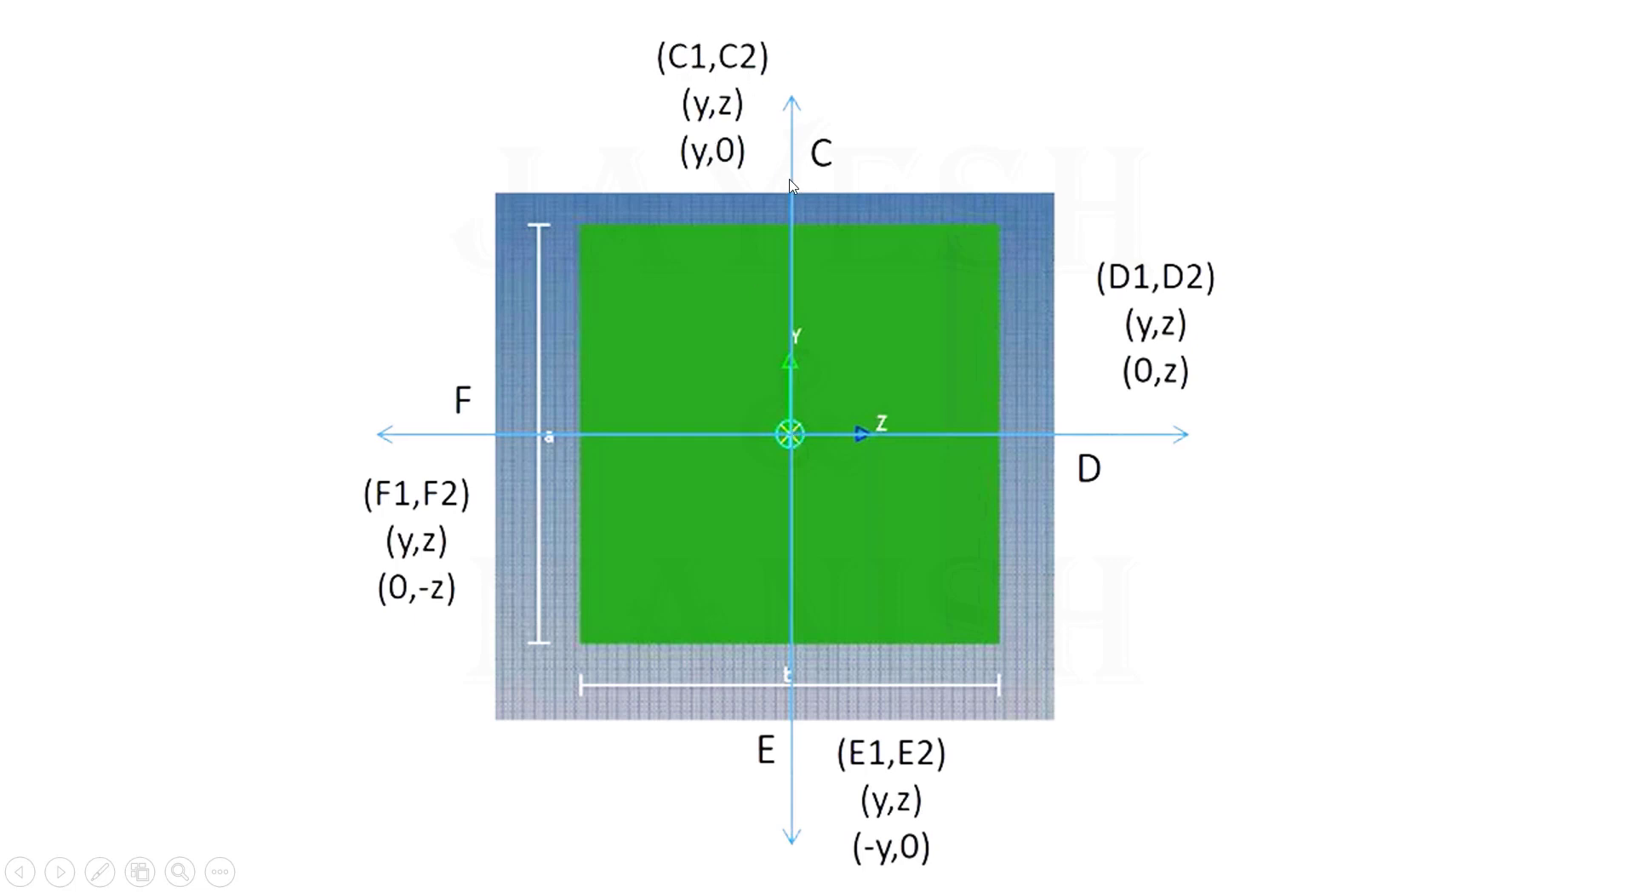
- Enter C1a 25, D2a 25, E1a -25 and F2a -25, checking the cross-section slide
{"action": "key", "text": "alt+Tab"}
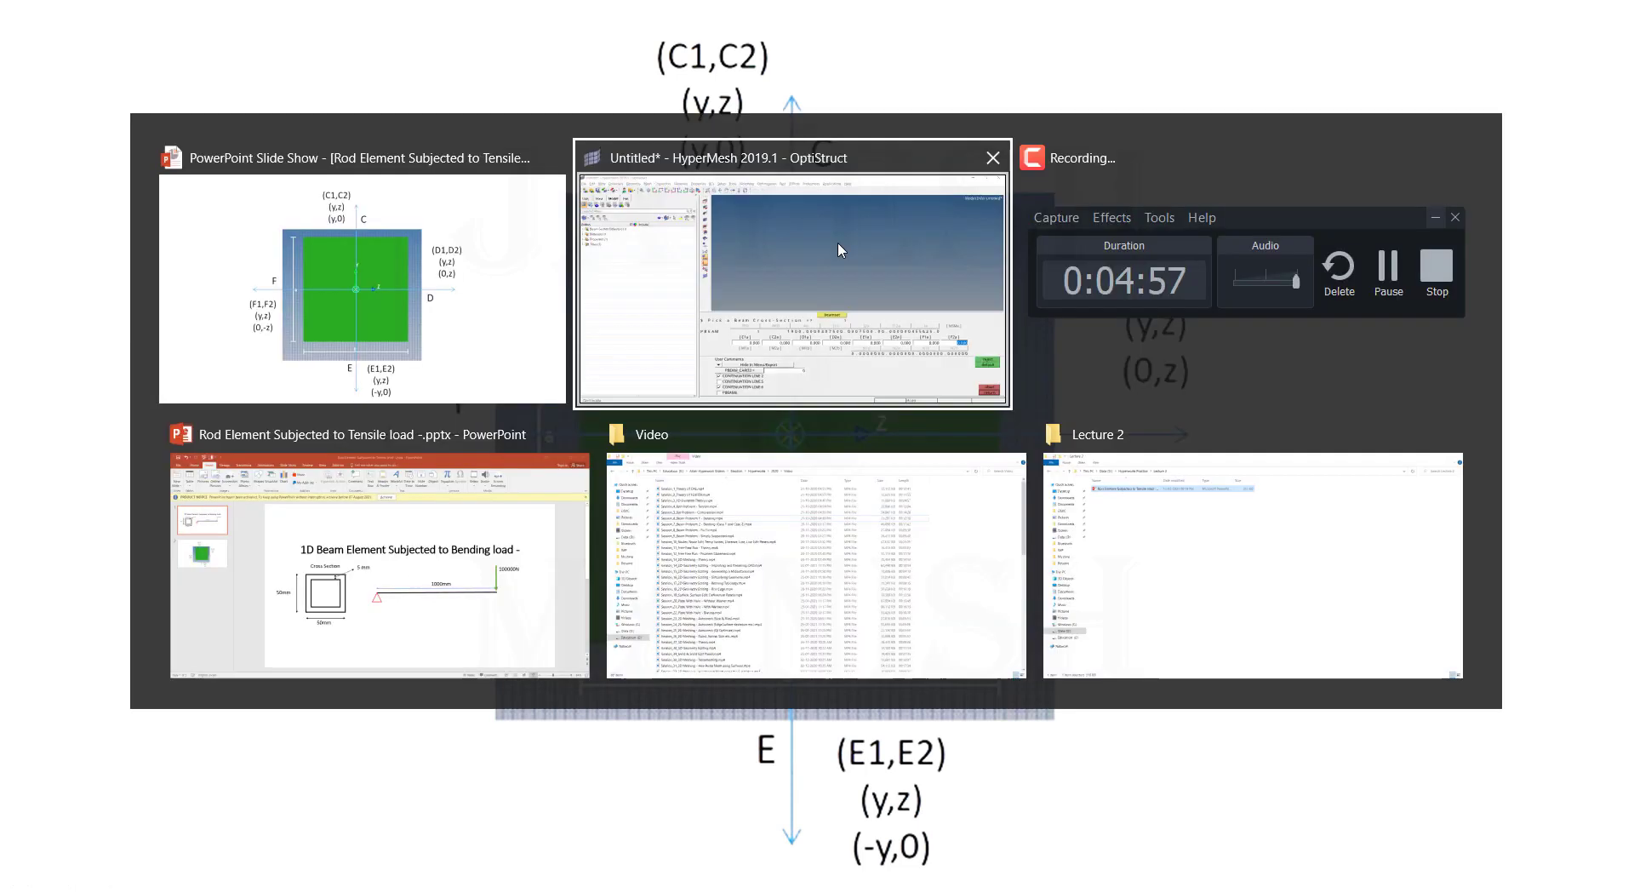
{"action": "left_click", "coordinate": [668, 621]}
{"action": "type", "text": "25"}
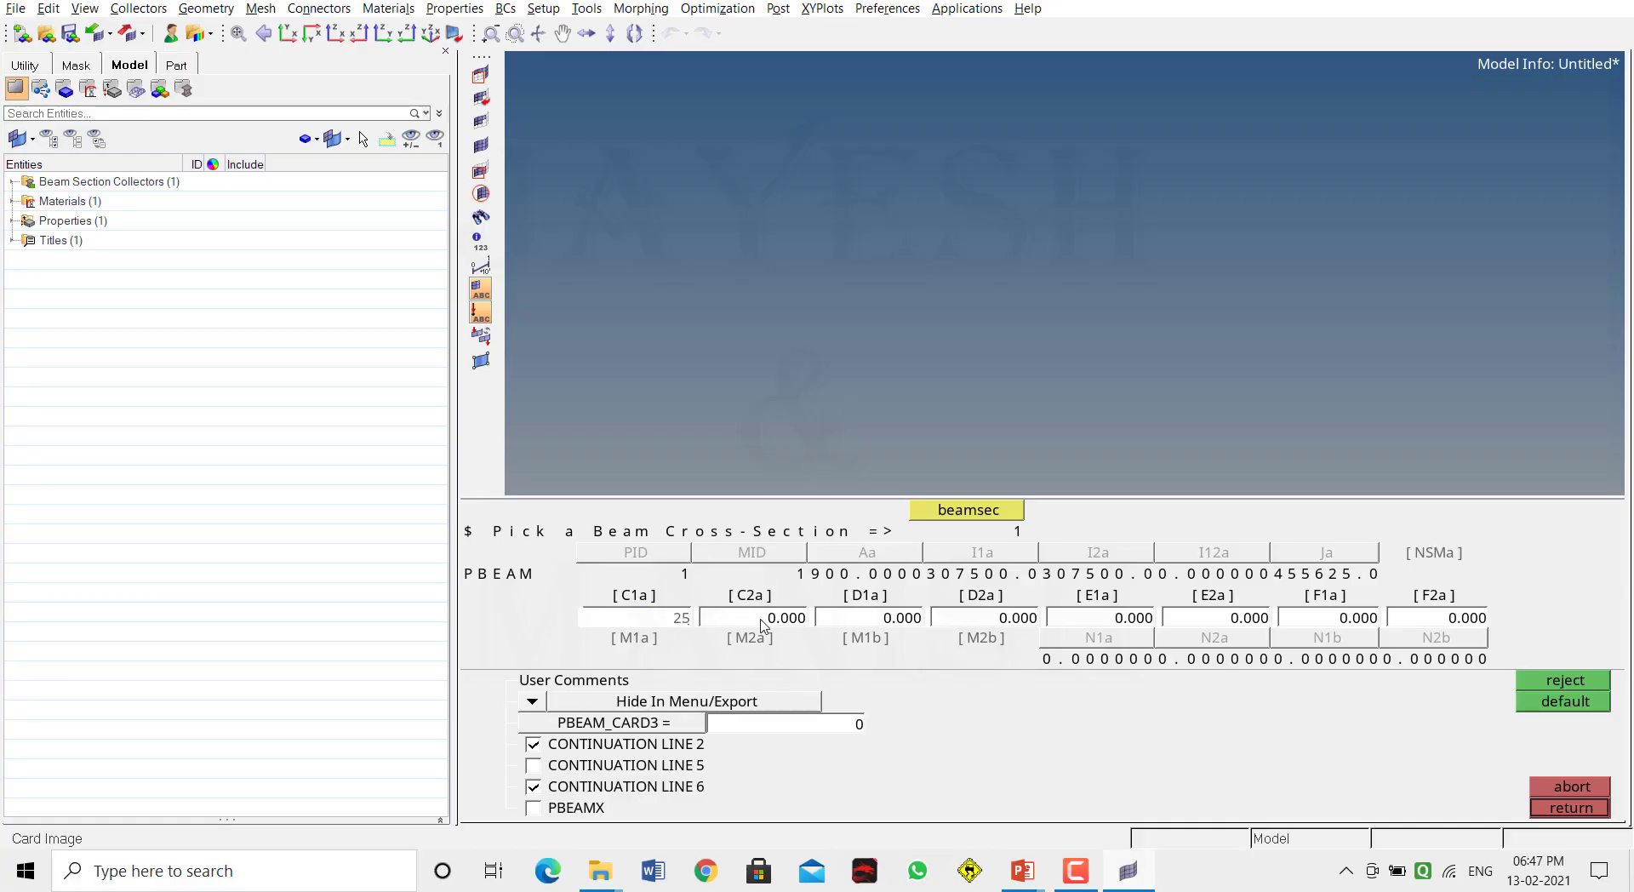
{"action": "left_click", "coordinate": [762, 620]}
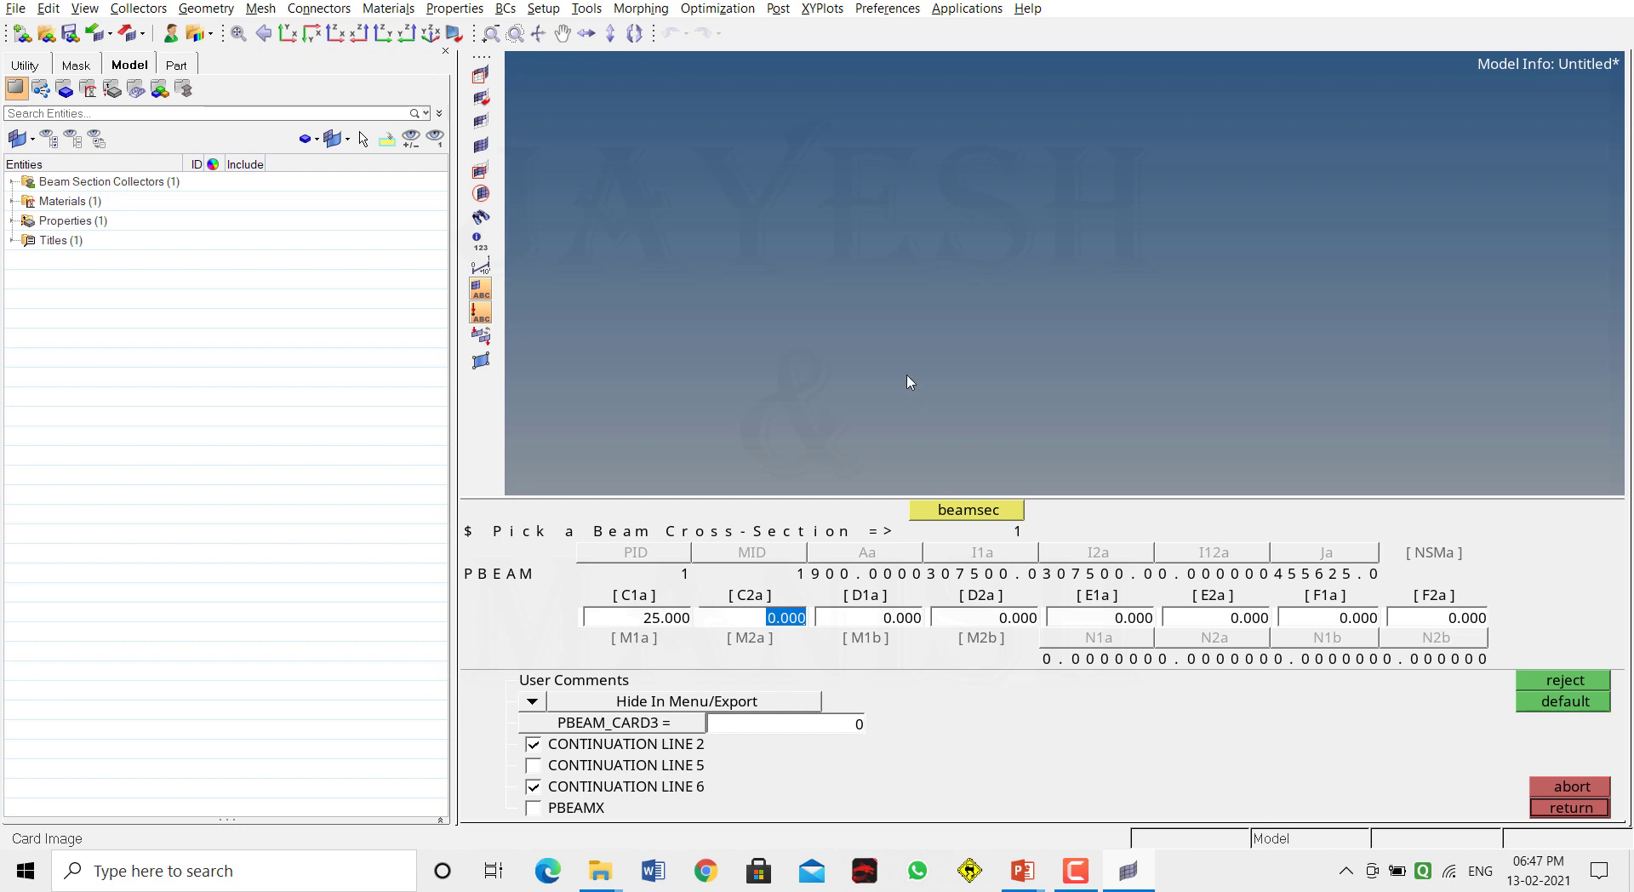
{"action": "key", "text": "alt+Tab"}
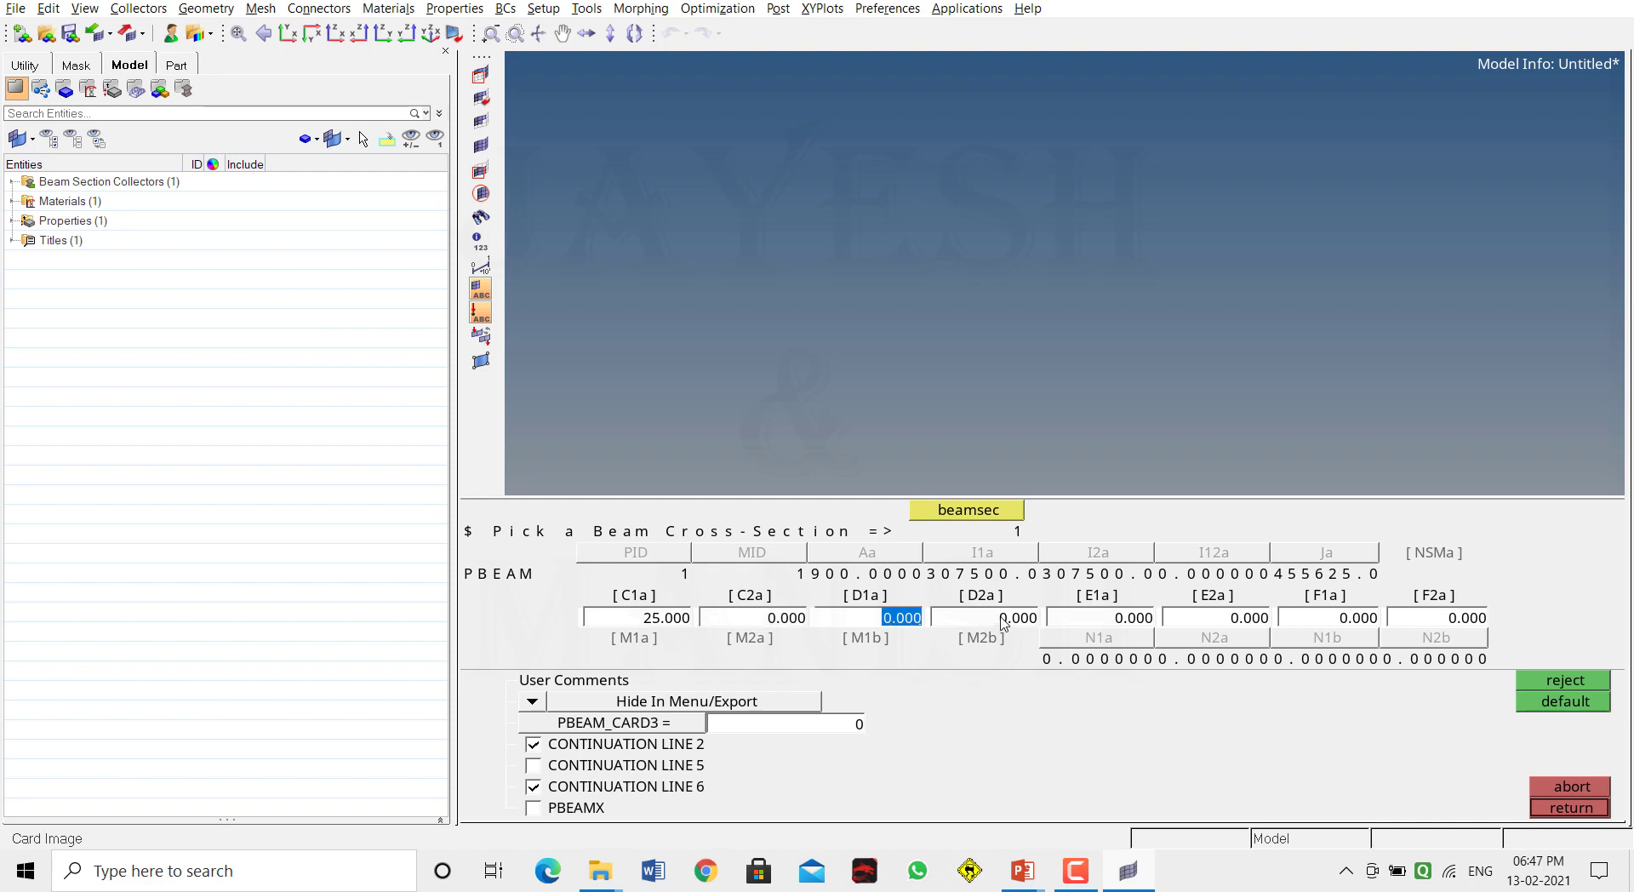
{"action": "left_click", "coordinate": [1005, 623]}
{"action": "left_click", "coordinate": [1117, 626]}
{"action": "key", "text": "BackSpace"}
{"action": "type", "text": "-25"}
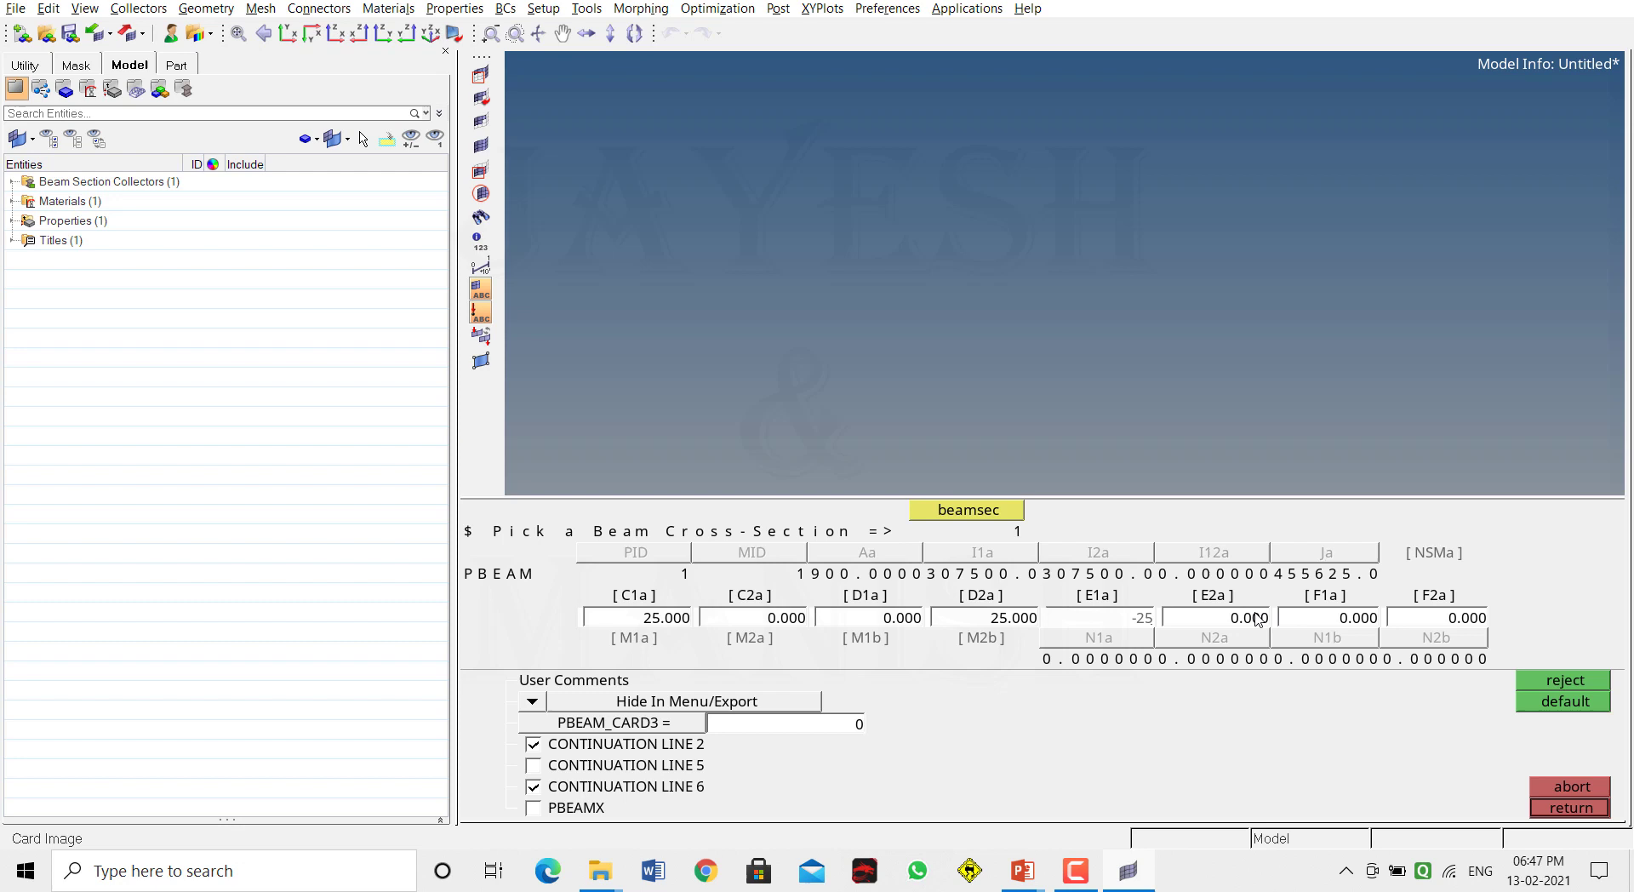
{"action": "key", "text": "alt+Tab"}
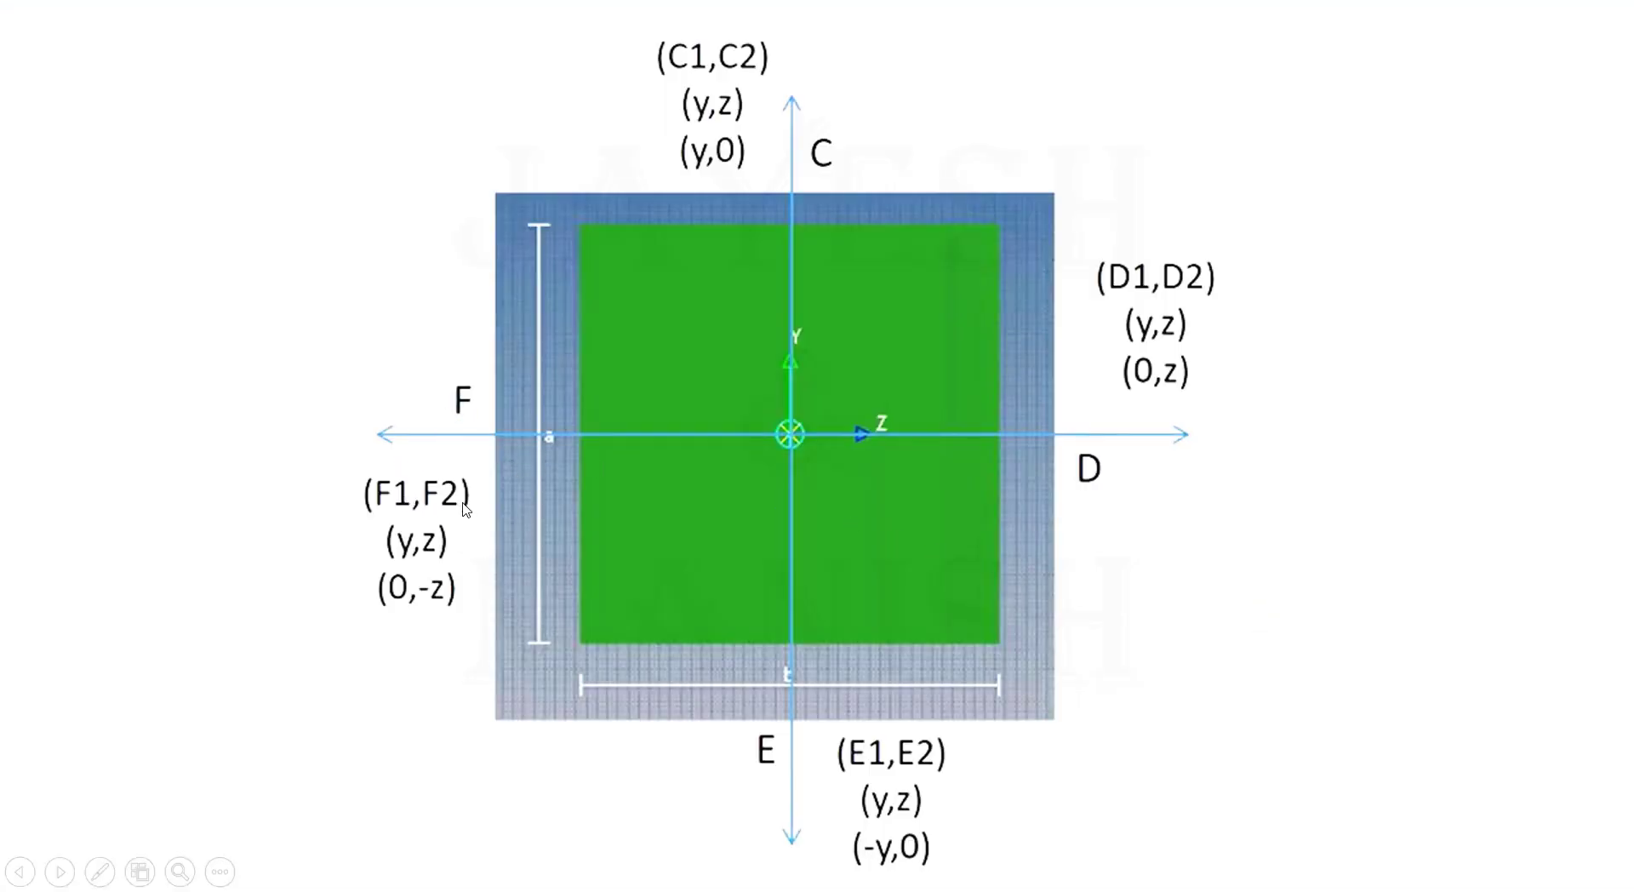
{"action": "key", "text": "alt+Tab"}
{"action": "left_click", "coordinate": [1355, 620]}
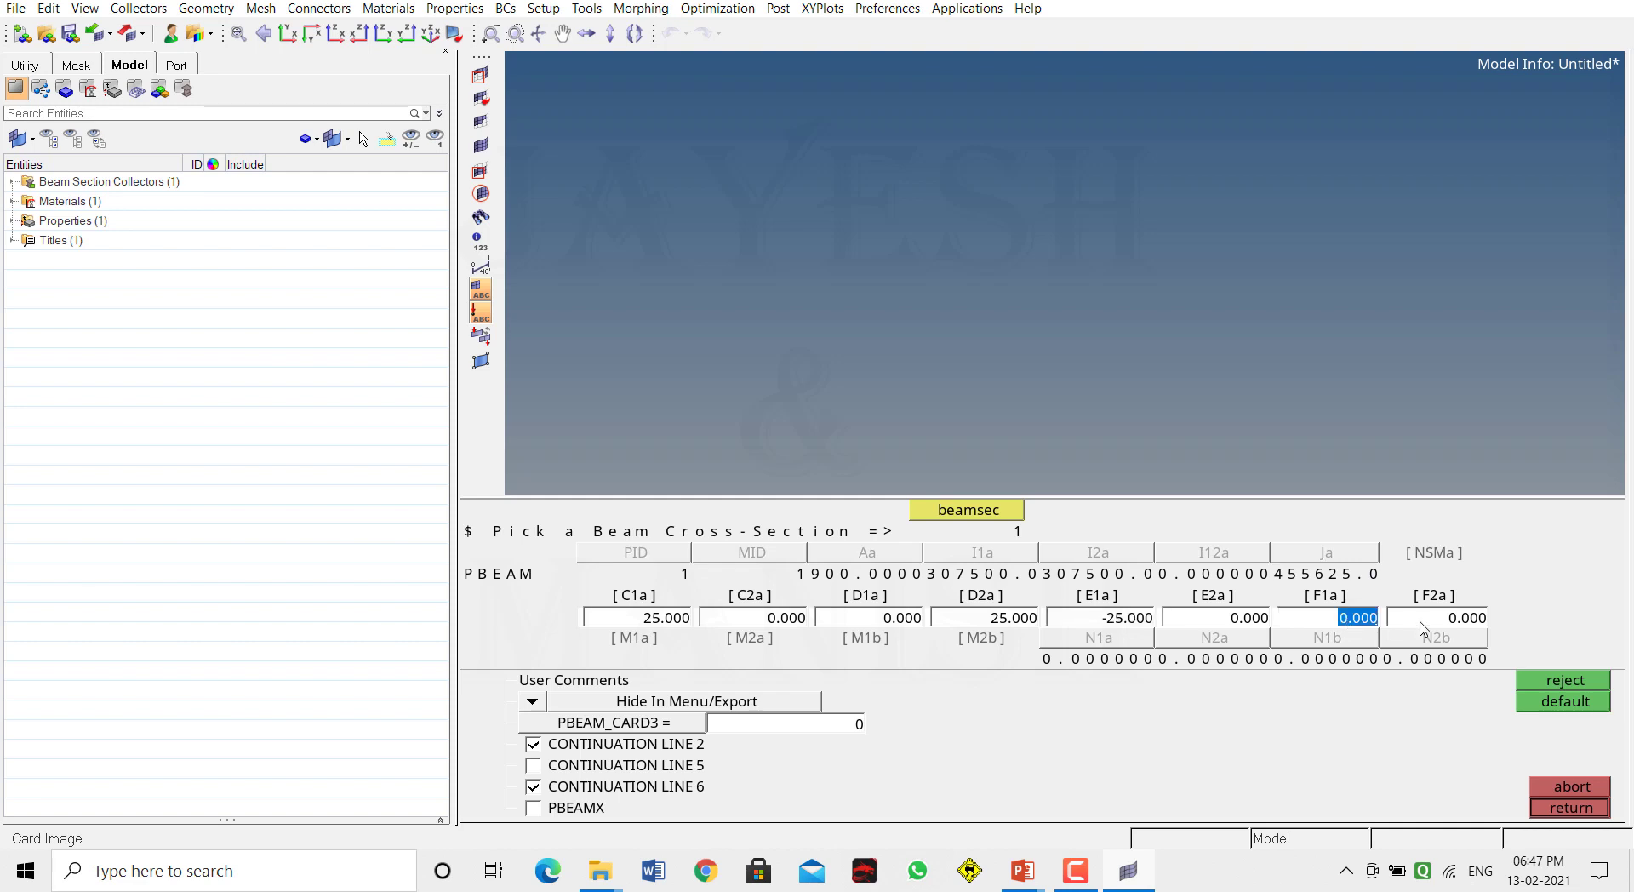
{"action": "left_click", "coordinate": [1420, 624]}
{"action": "key", "text": "BackSpace"}
- Confirm F2a as -25 and close the PBEAM card and Properties panel
{"action": "key", "text": "Return"}
{"action": "left_click", "coordinate": [1568, 809]}
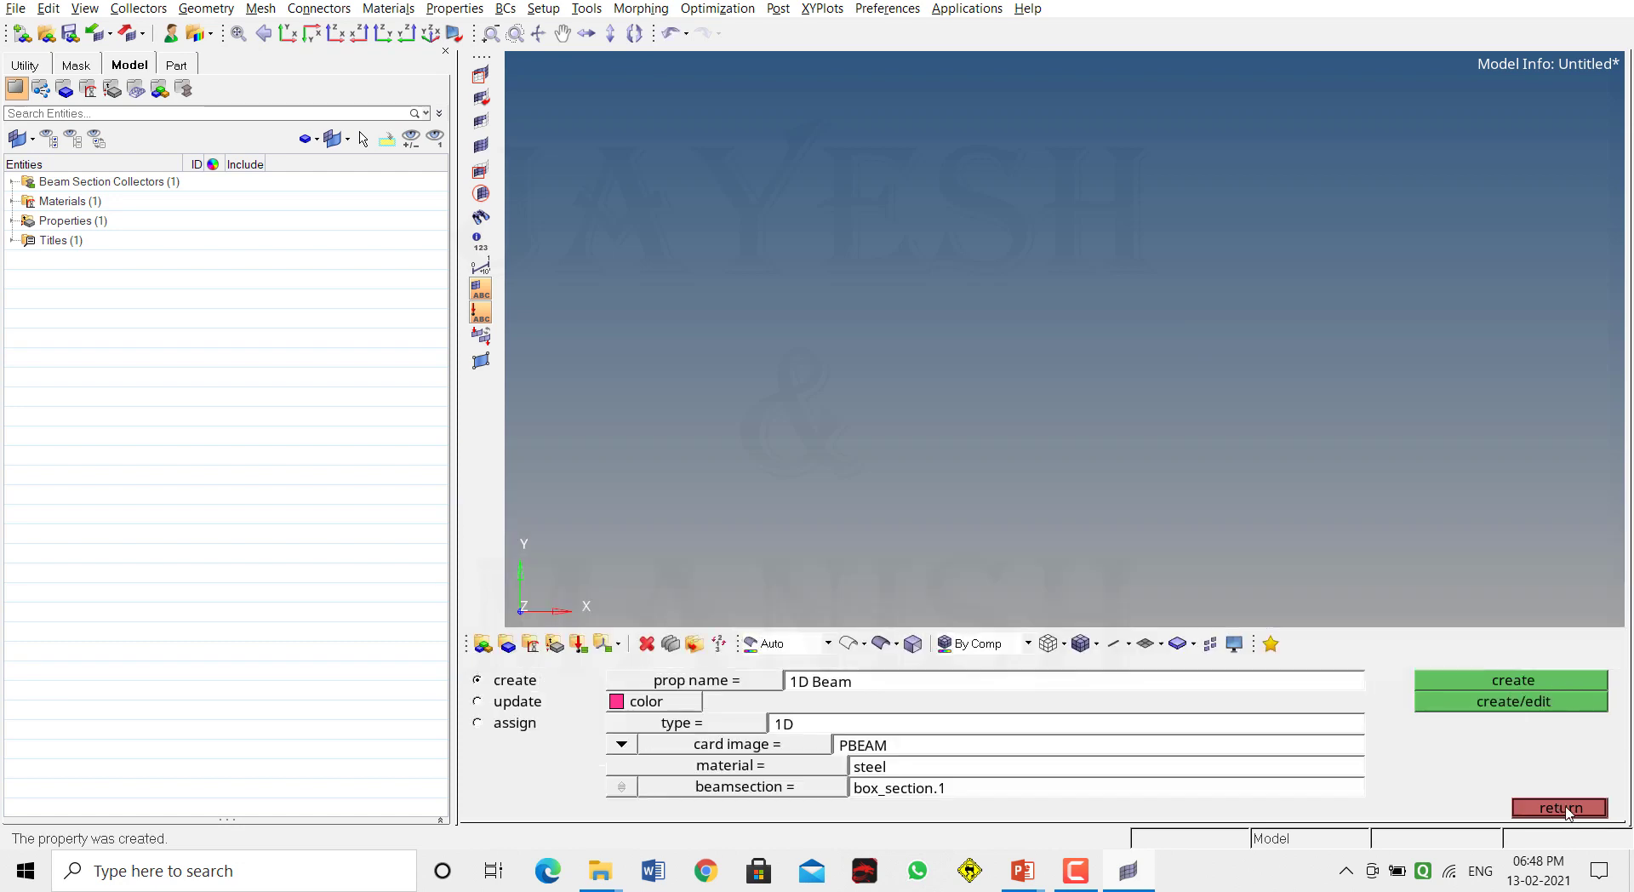
{"action": "left_click", "coordinate": [1568, 809]}
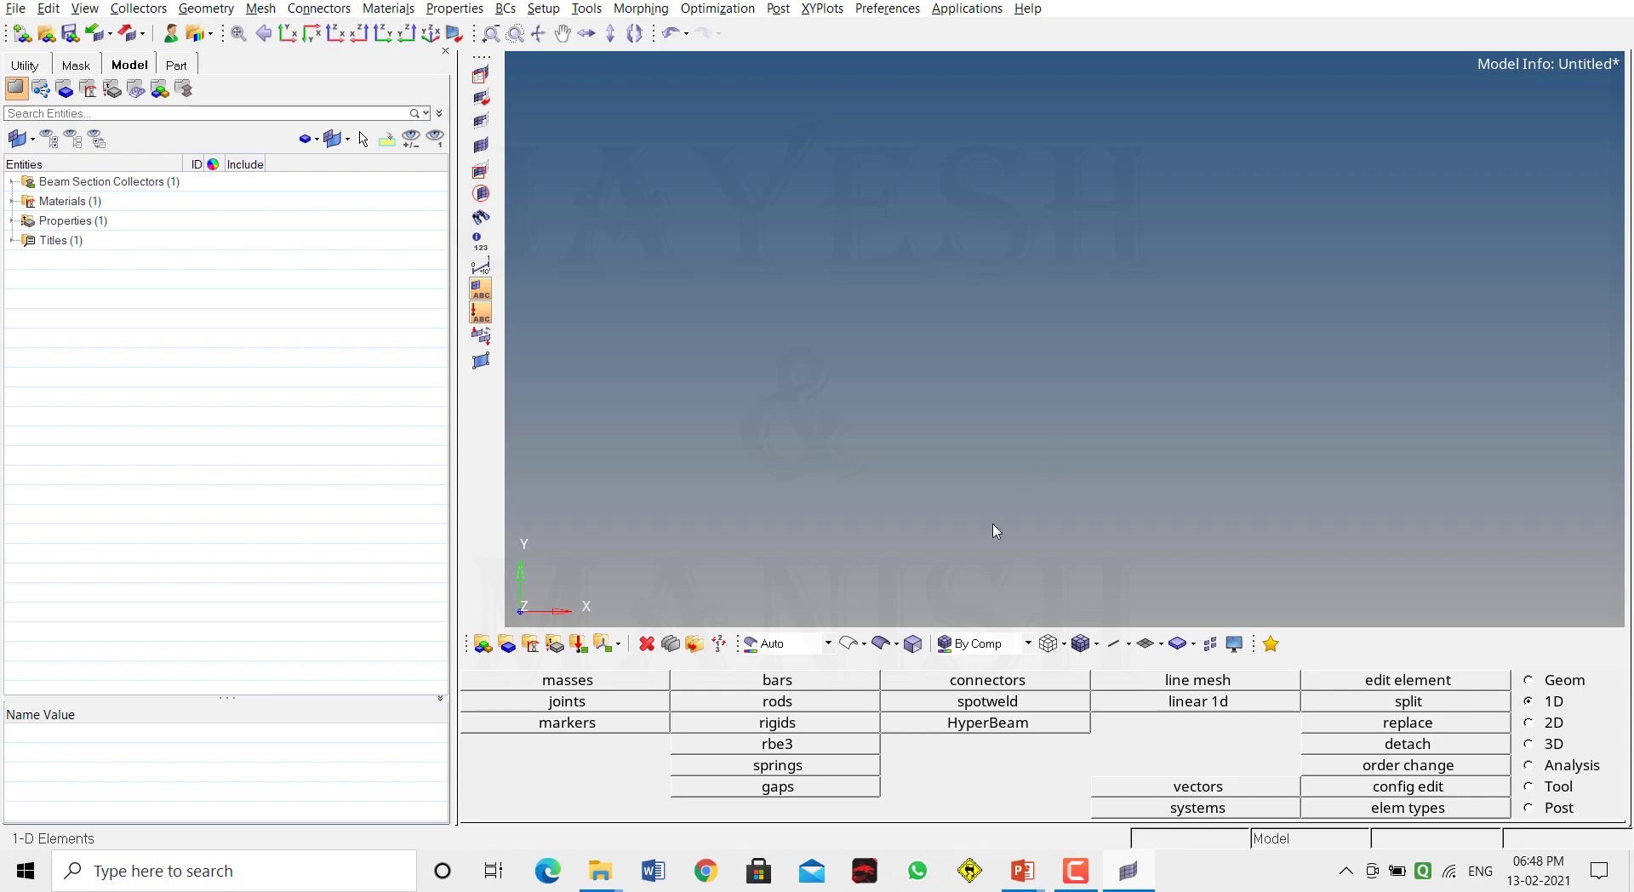
- Create component '1D Beam' with no card image, assigned the 1D Beam property
{"action": "left_click", "coordinate": [508, 645]}
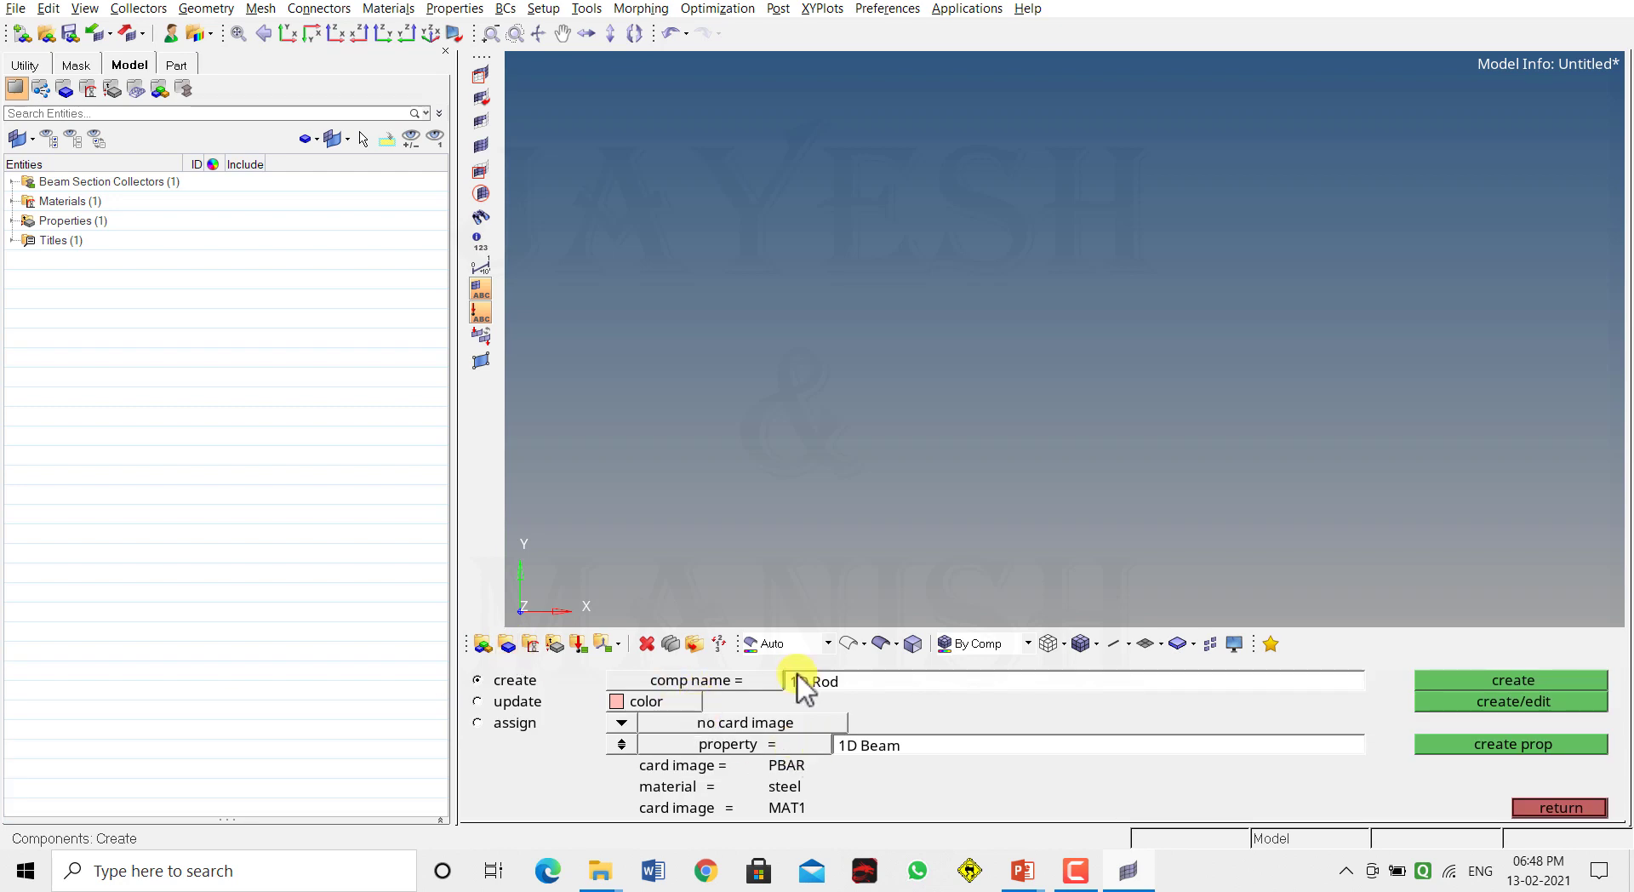
{"action": "type", "text": "1"}
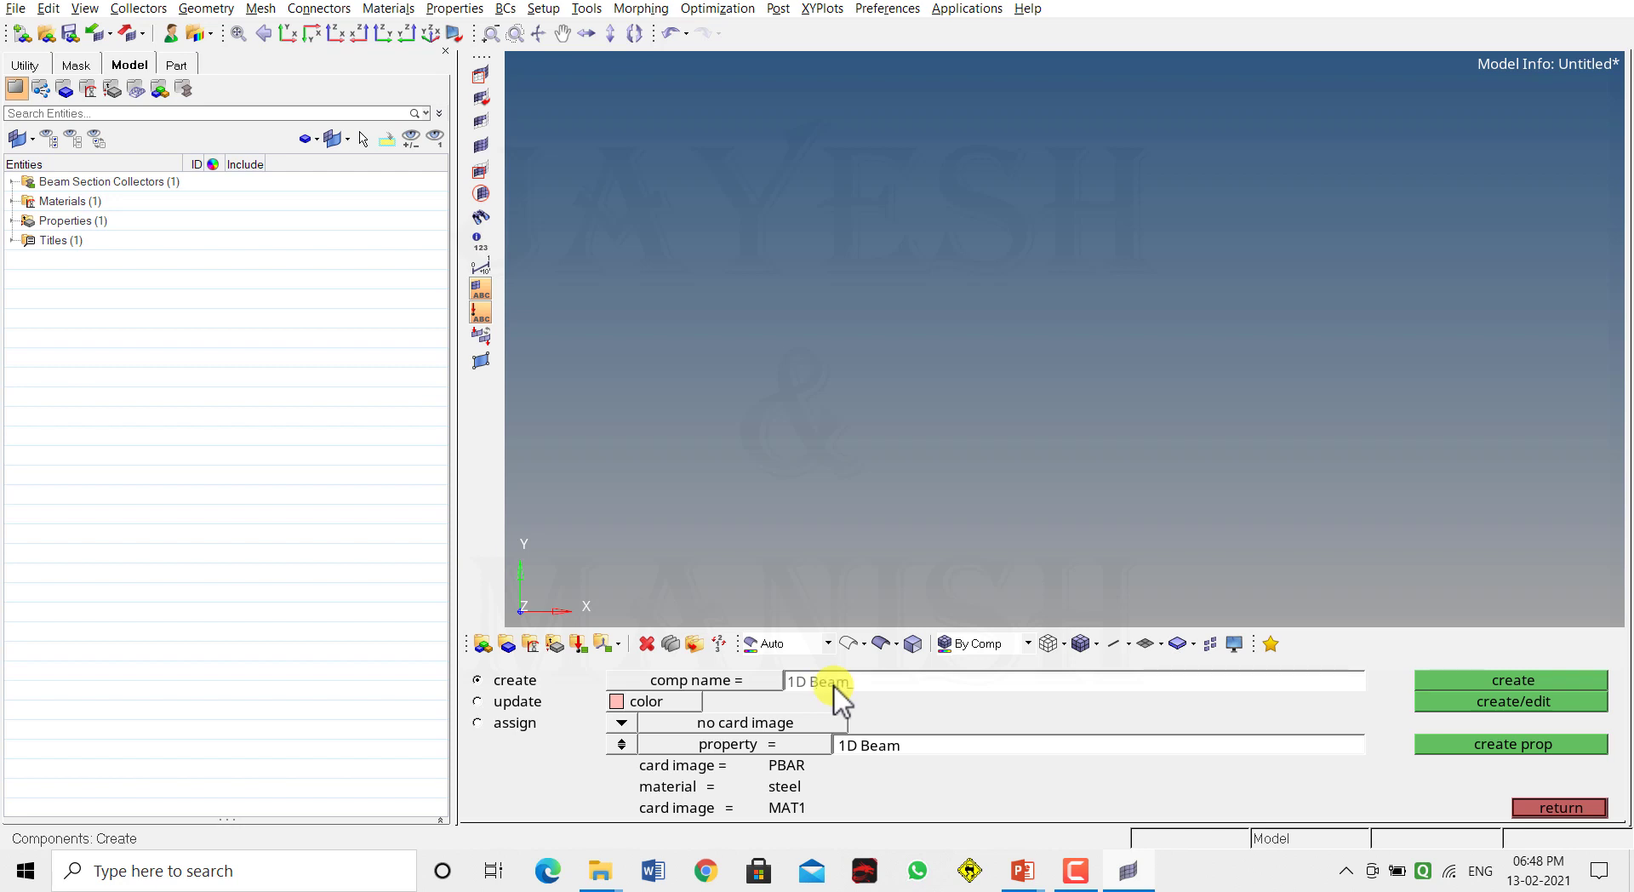
{"action": "left_click", "coordinate": [621, 723]}
{"action": "left_click", "coordinate": [626, 725]}
{"action": "left_click", "coordinate": [628, 743]}
{"action": "left_click", "coordinate": [777, 749]}
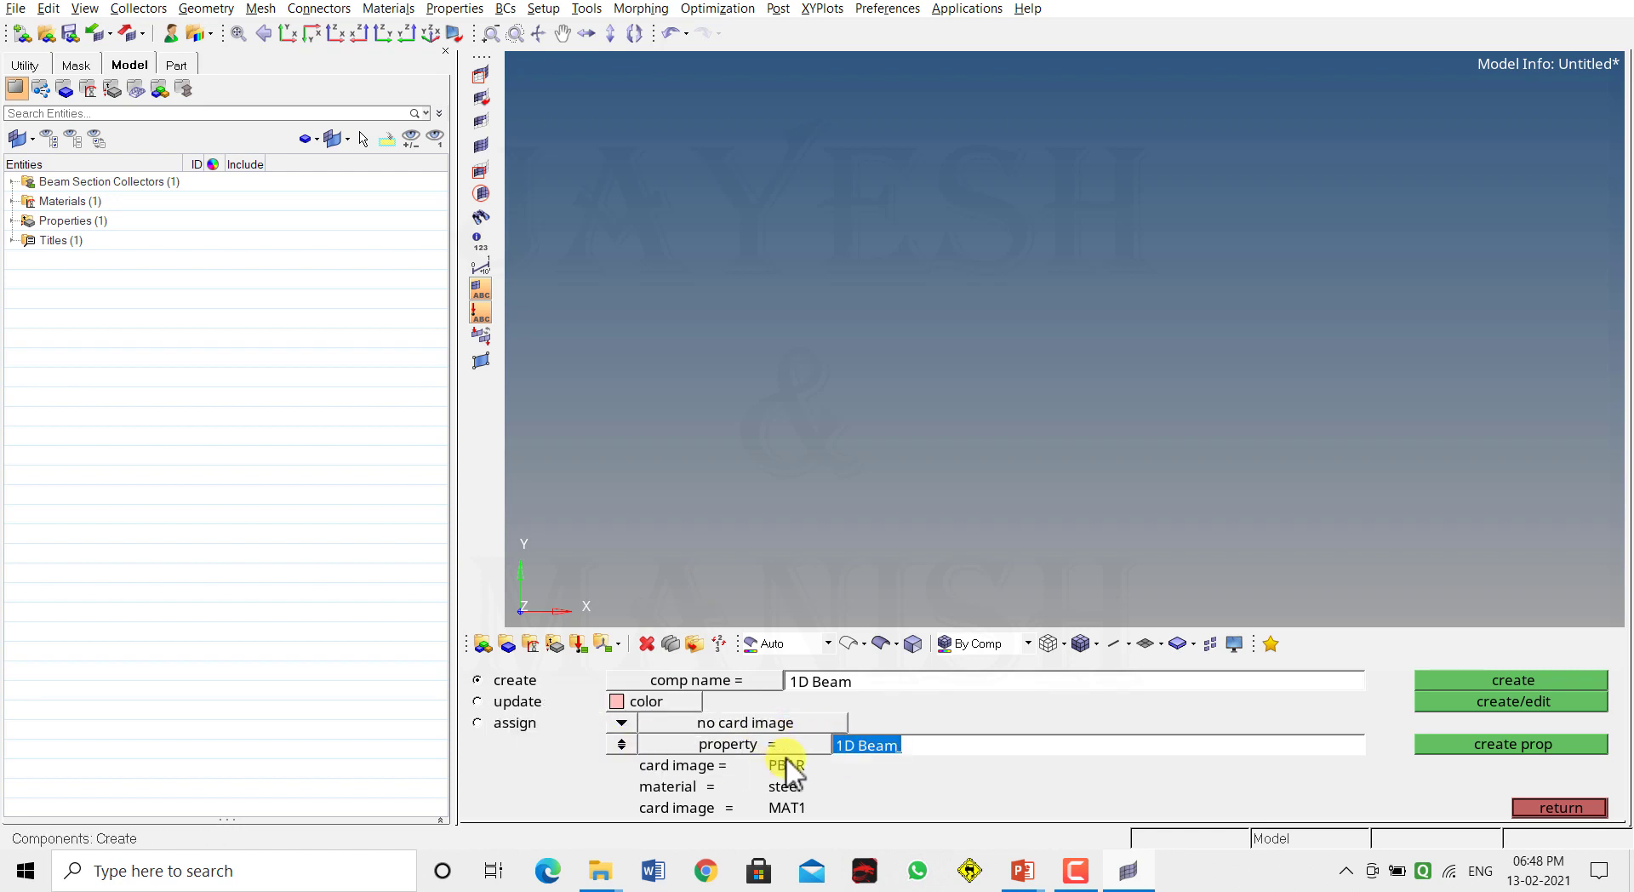
{"action": "left_click", "coordinate": [800, 738]}
{"action": "left_click", "coordinate": [801, 737]}
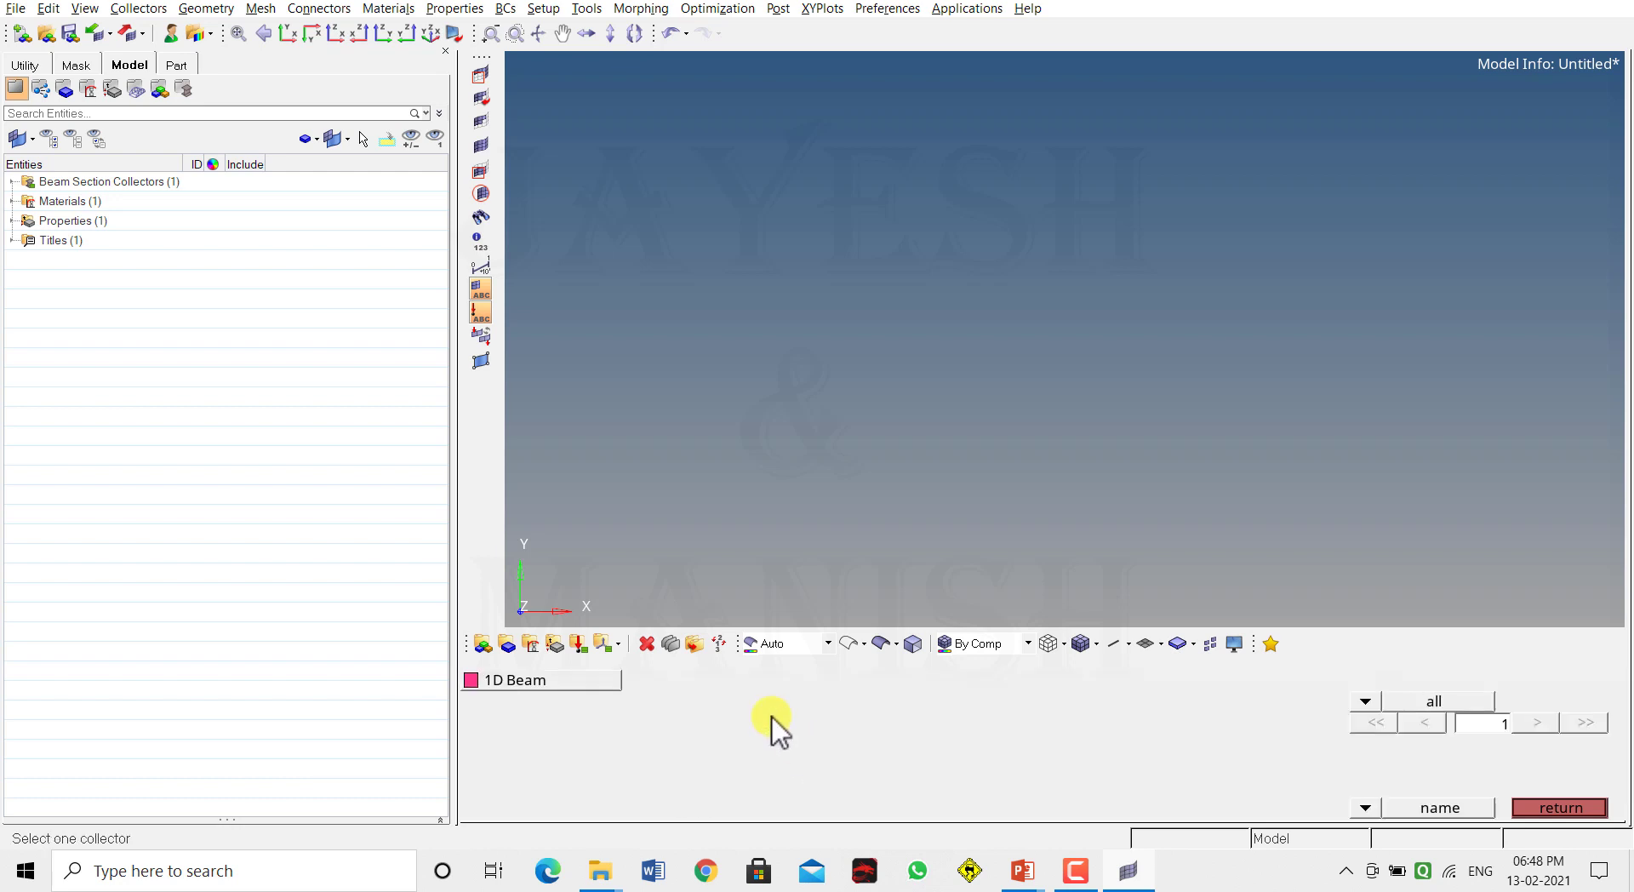
{"action": "left_click", "coordinate": [555, 681]}
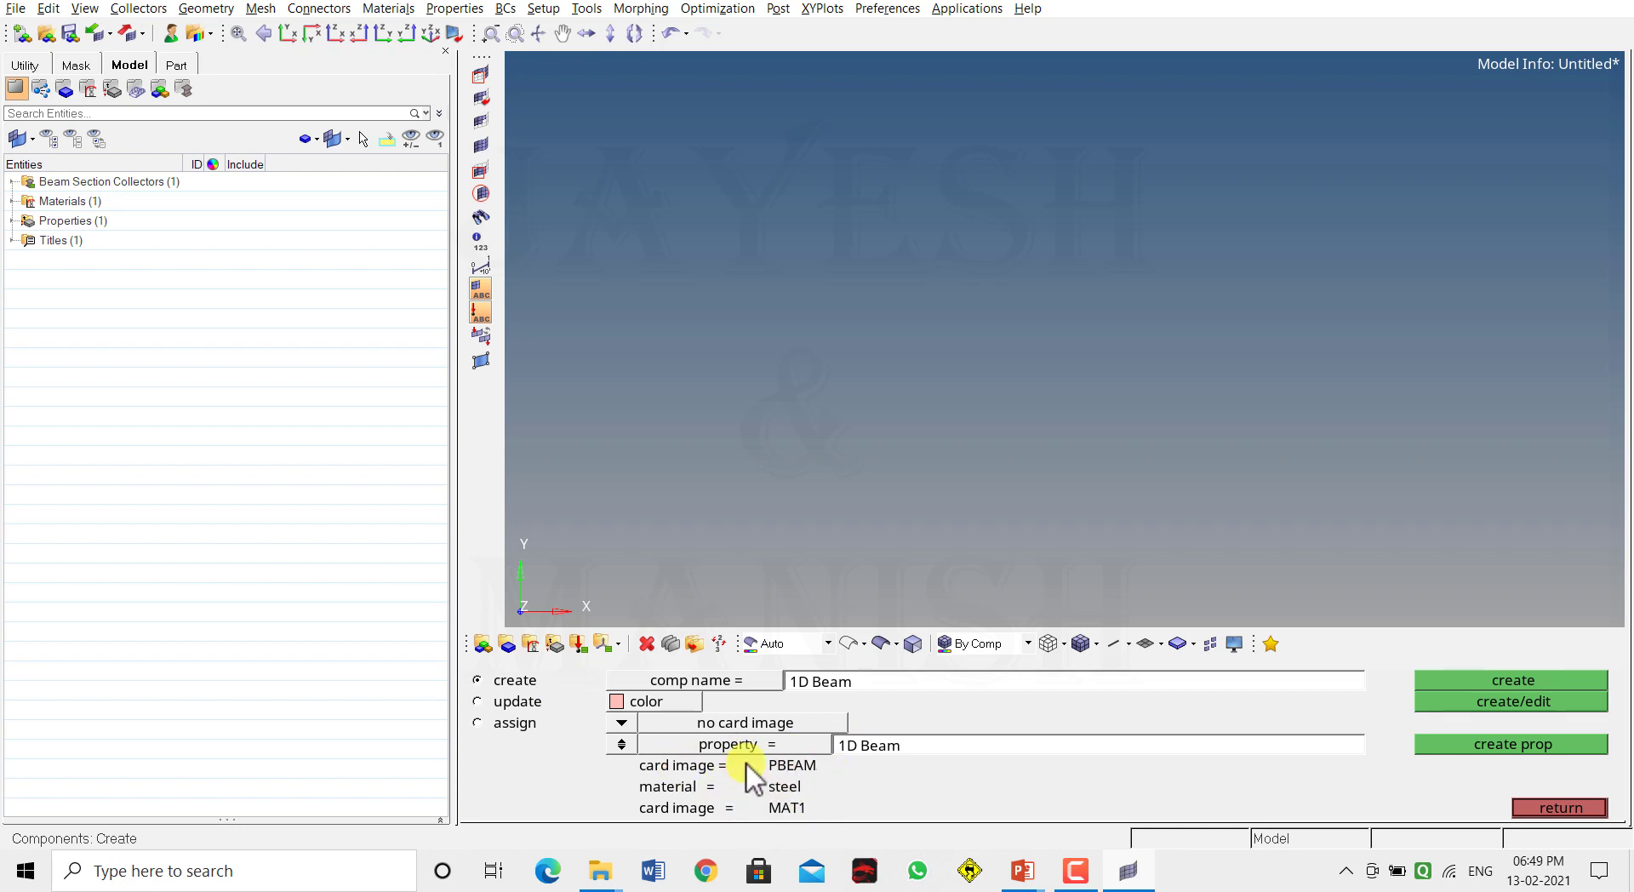
{"action": "left_click", "coordinate": [1524, 676]}
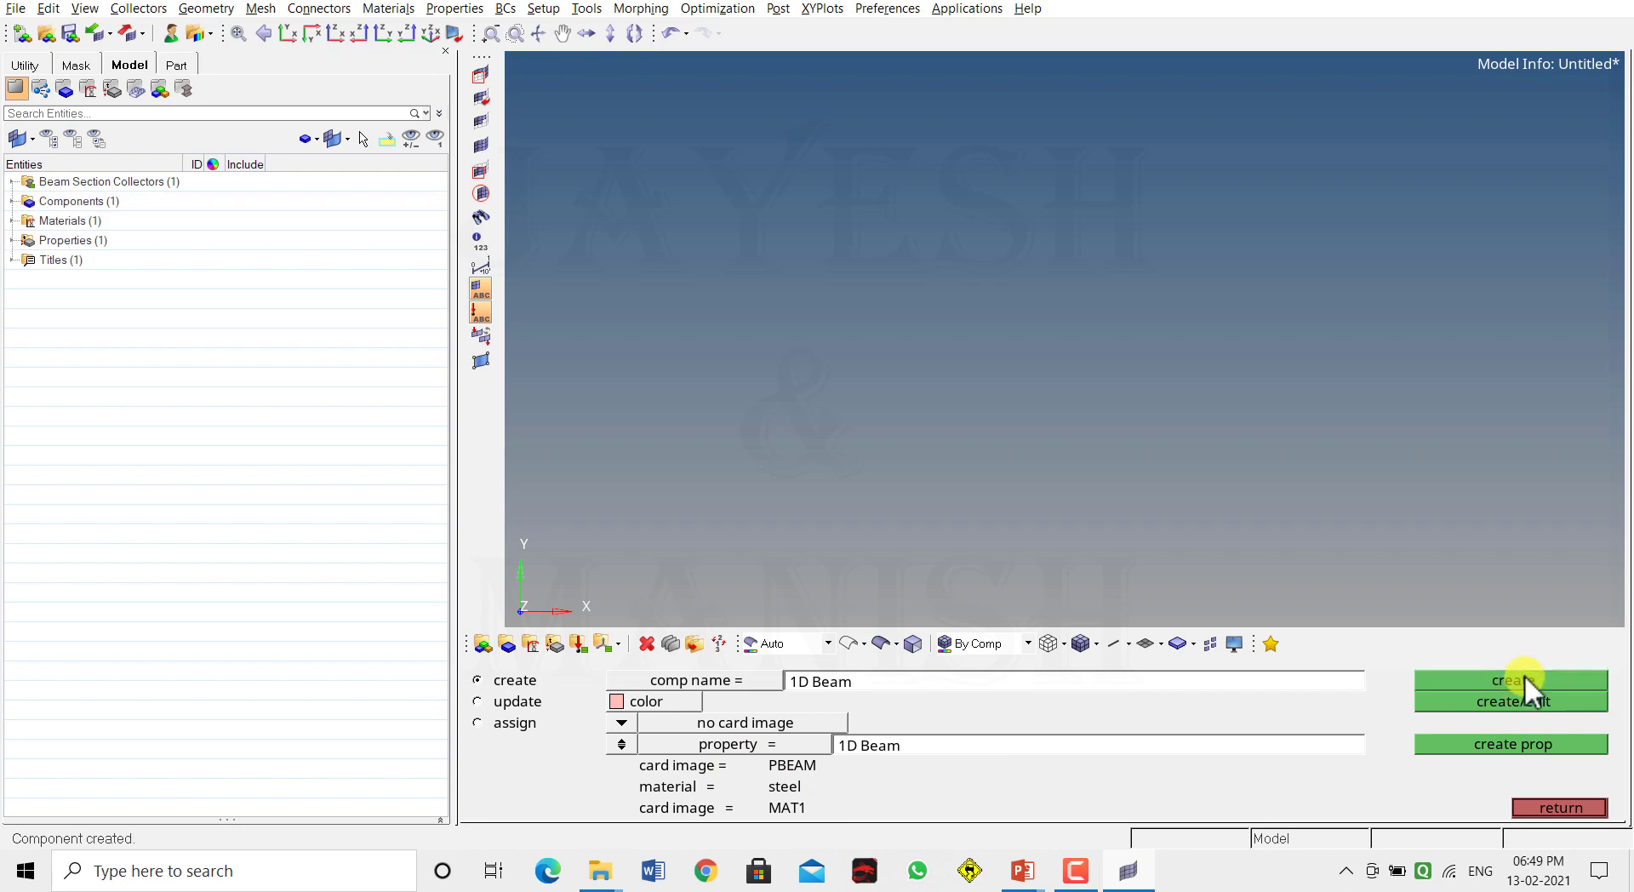
{"action": "left_click", "coordinate": [1560, 807]}
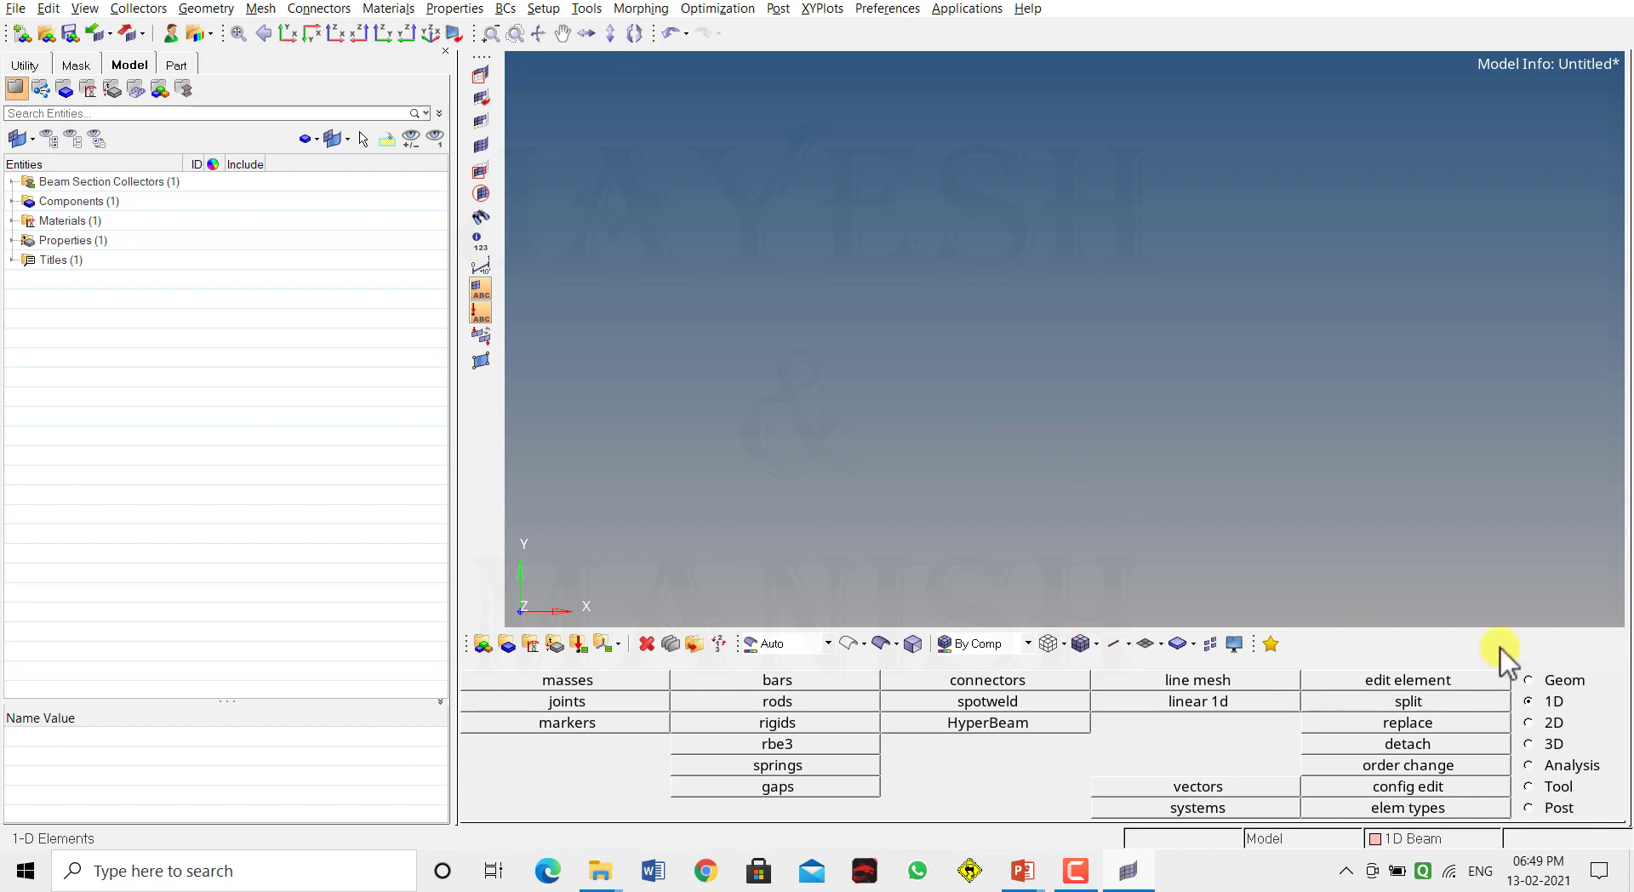
- Create nodes at (0, 0, 0) and (1000, 0, 0) by XYZ coordinates
{"action": "left_click", "coordinate": [1530, 679]}
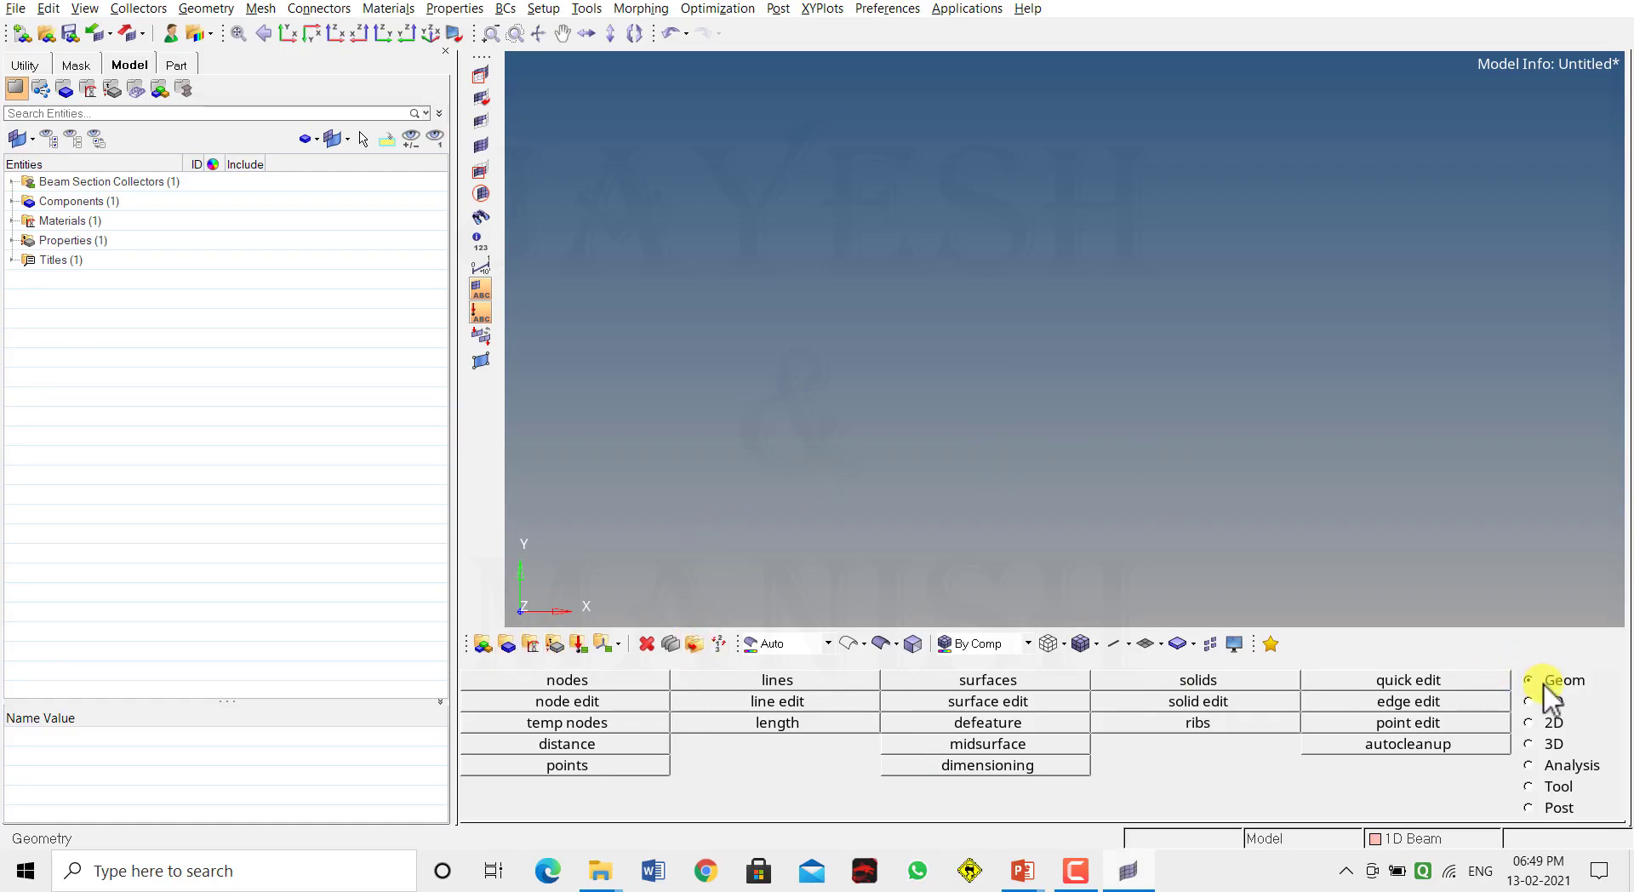
{"action": "left_click", "coordinate": [568, 679]}
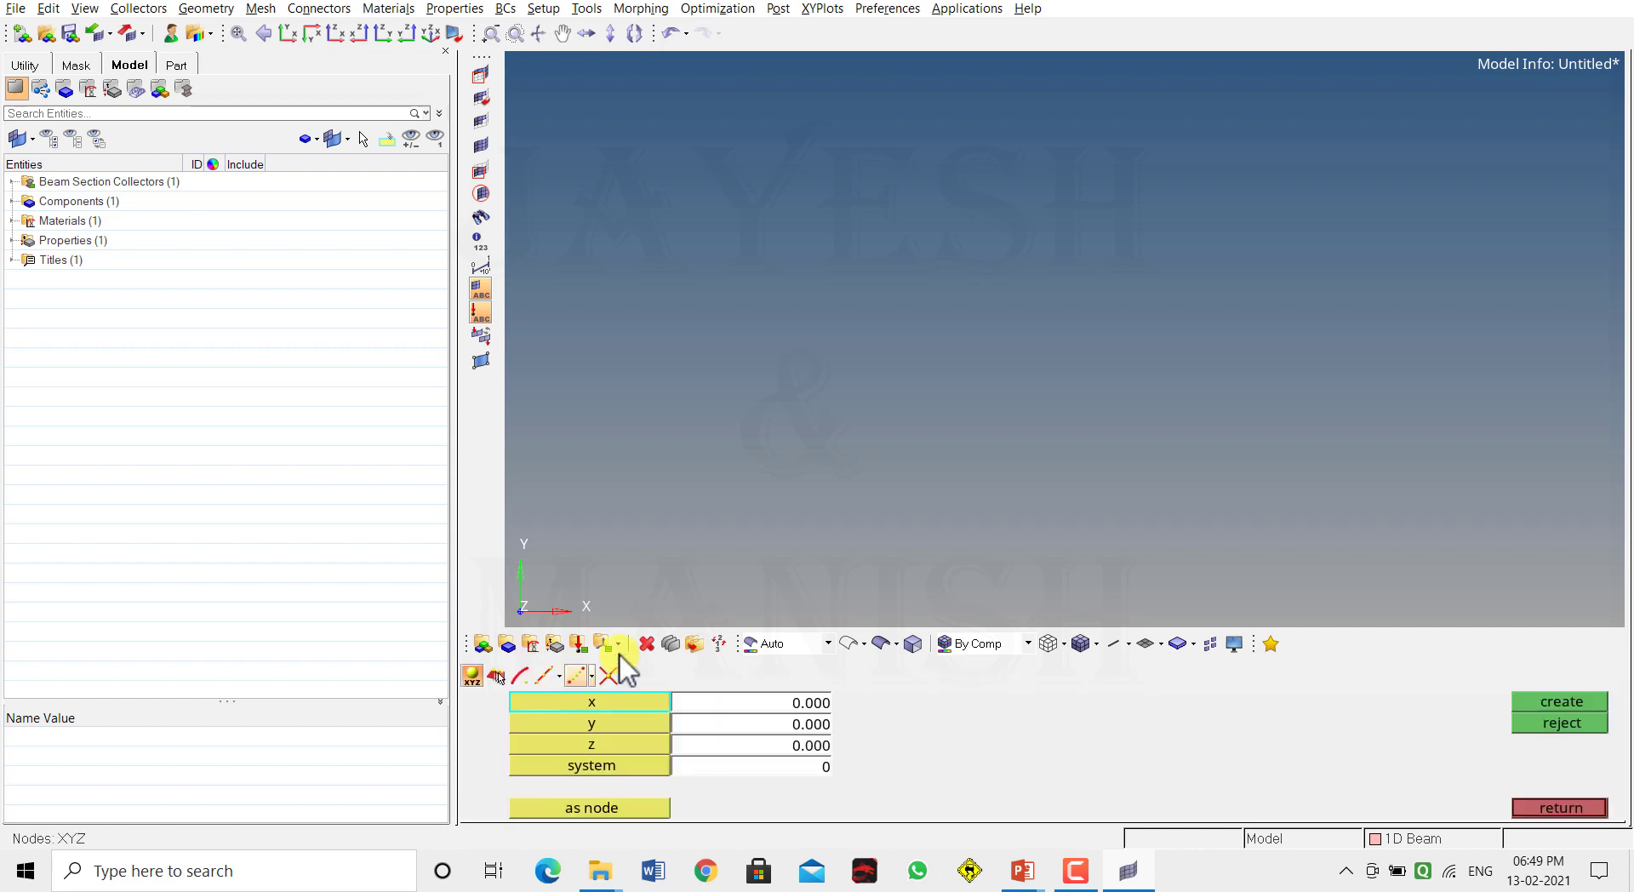
{"action": "left_click", "coordinate": [794, 705]}
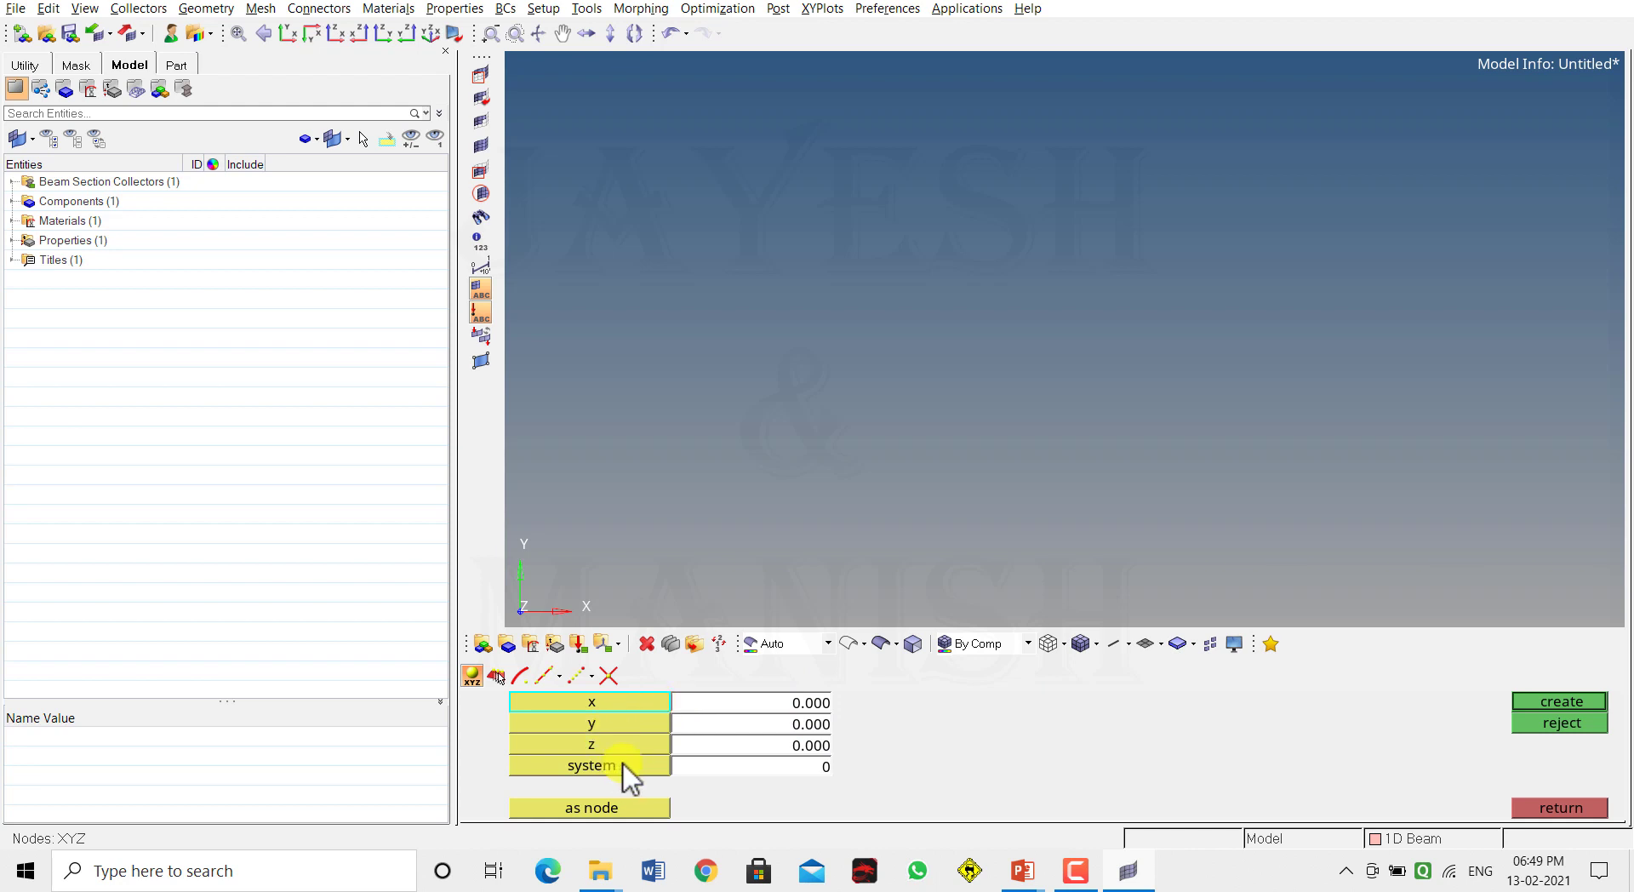
{"action": "left_click", "coordinate": [1564, 700]}
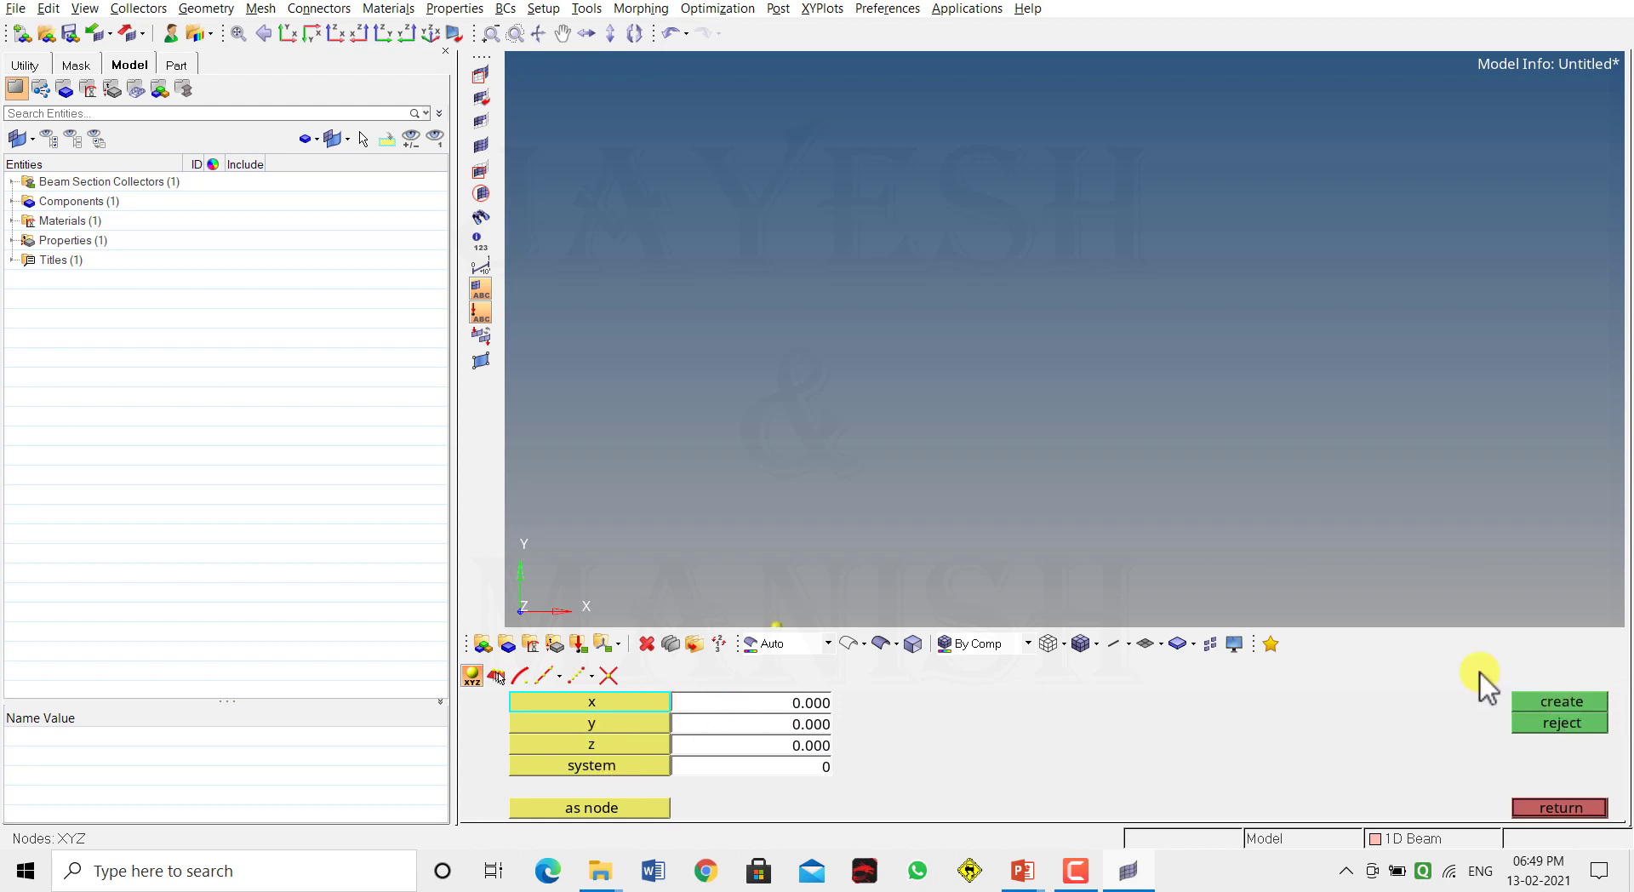
{"action": "left_click", "coordinate": [784, 703]}
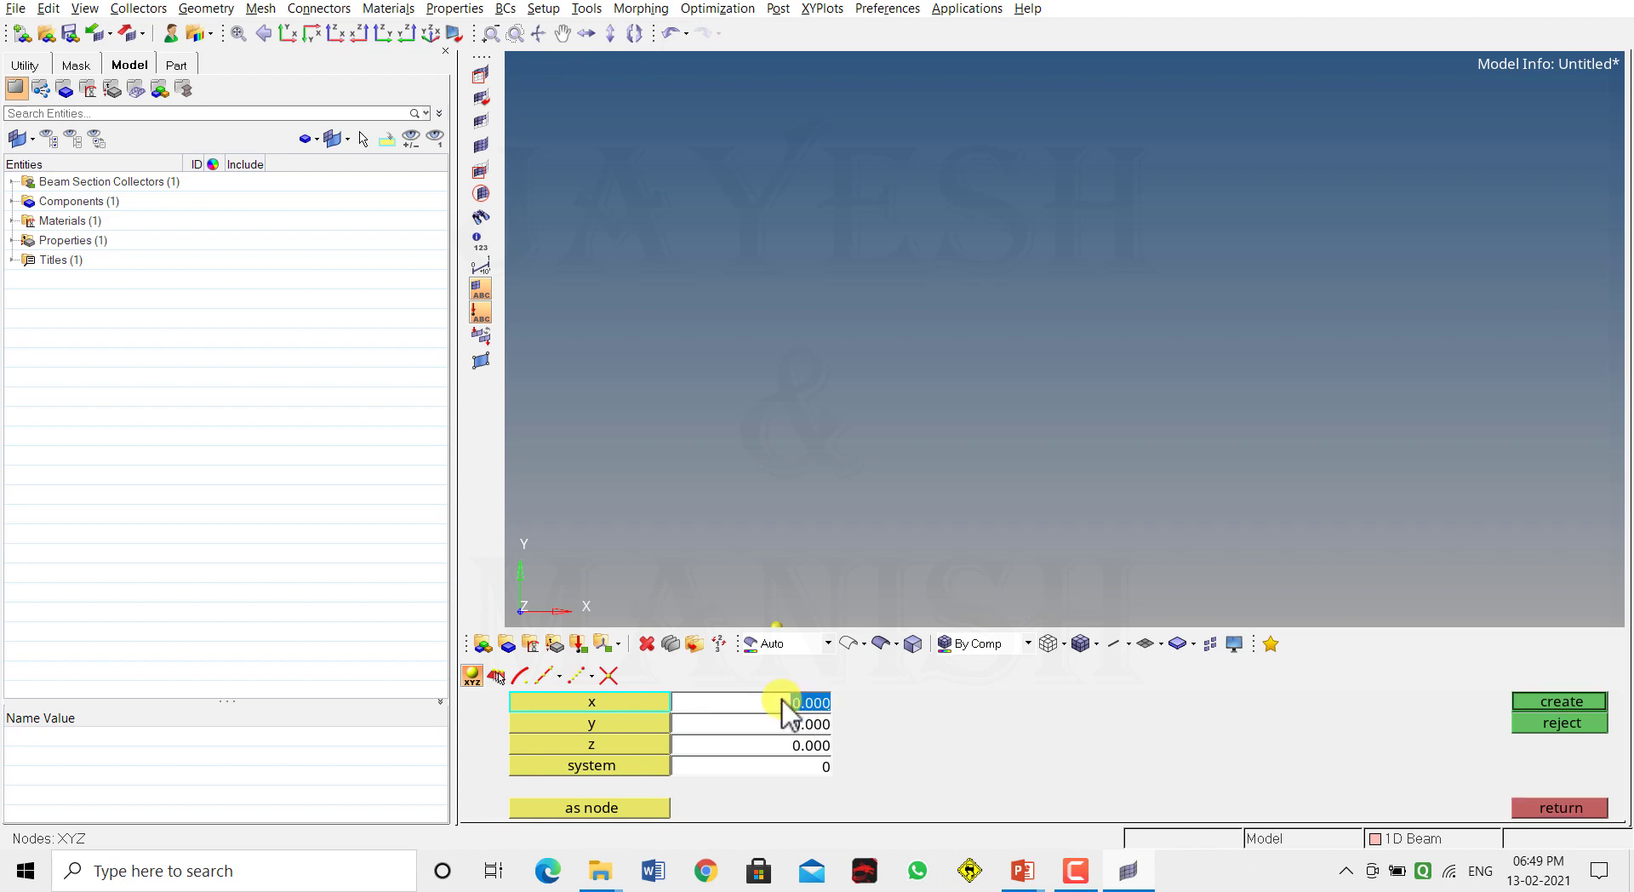
{"action": "type", "text": "1"}
{"action": "key", "text": "Return"}
{"action": "left_click", "coordinate": [1571, 701]}
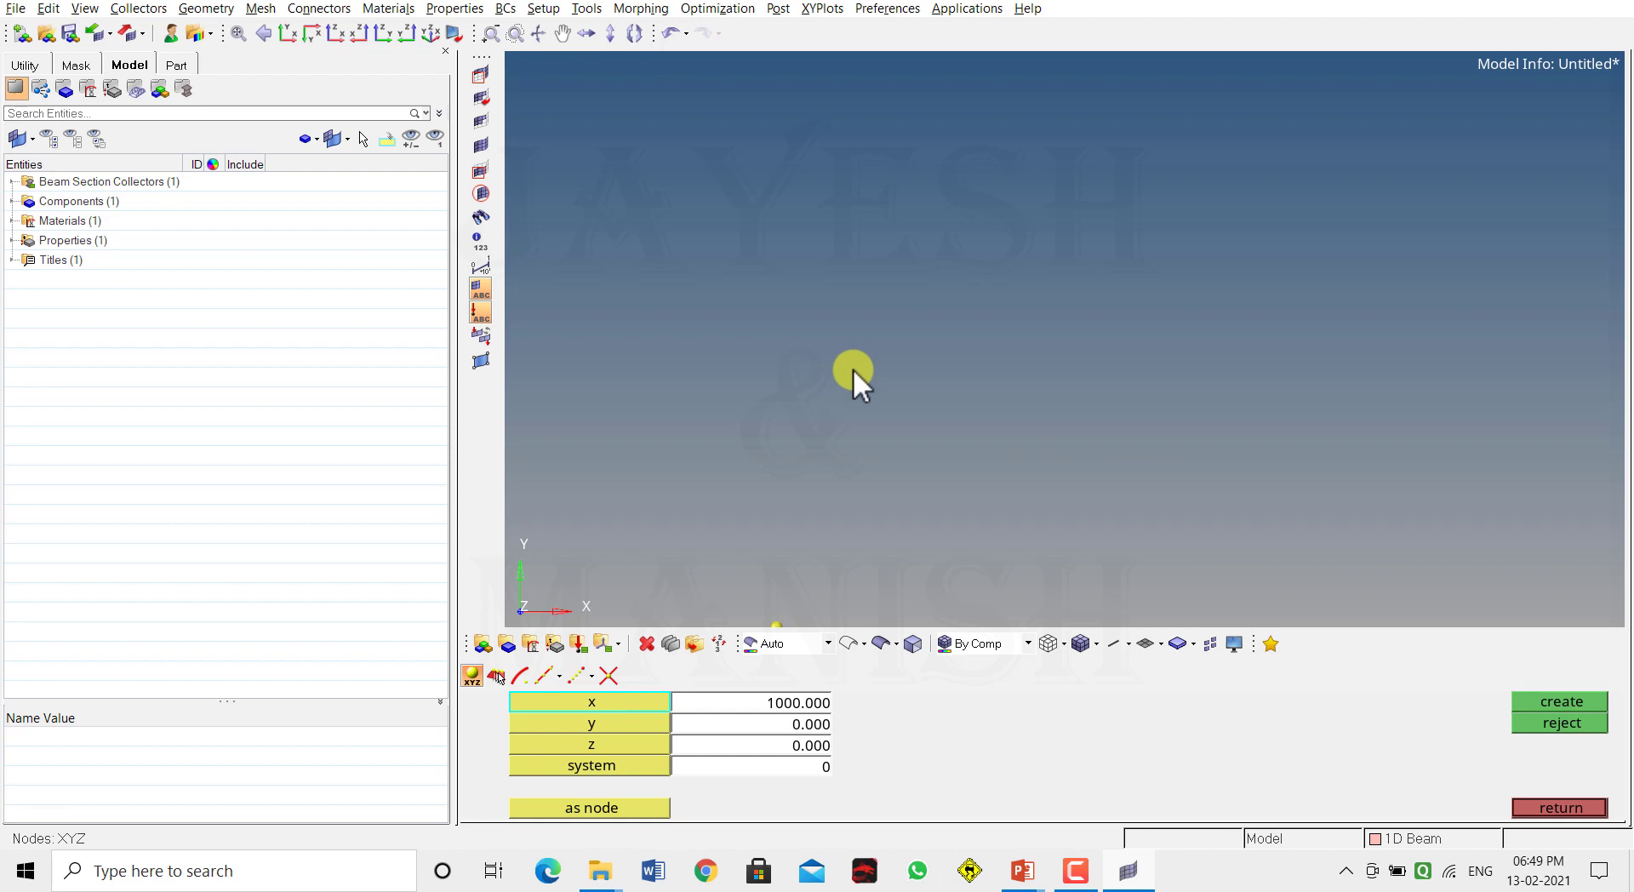
{"action": "scroll", "coordinate": [853, 369], "scroll_direction": "down", "scroll_amount": 1}
{"action": "left_click", "coordinate": [1566, 809]}
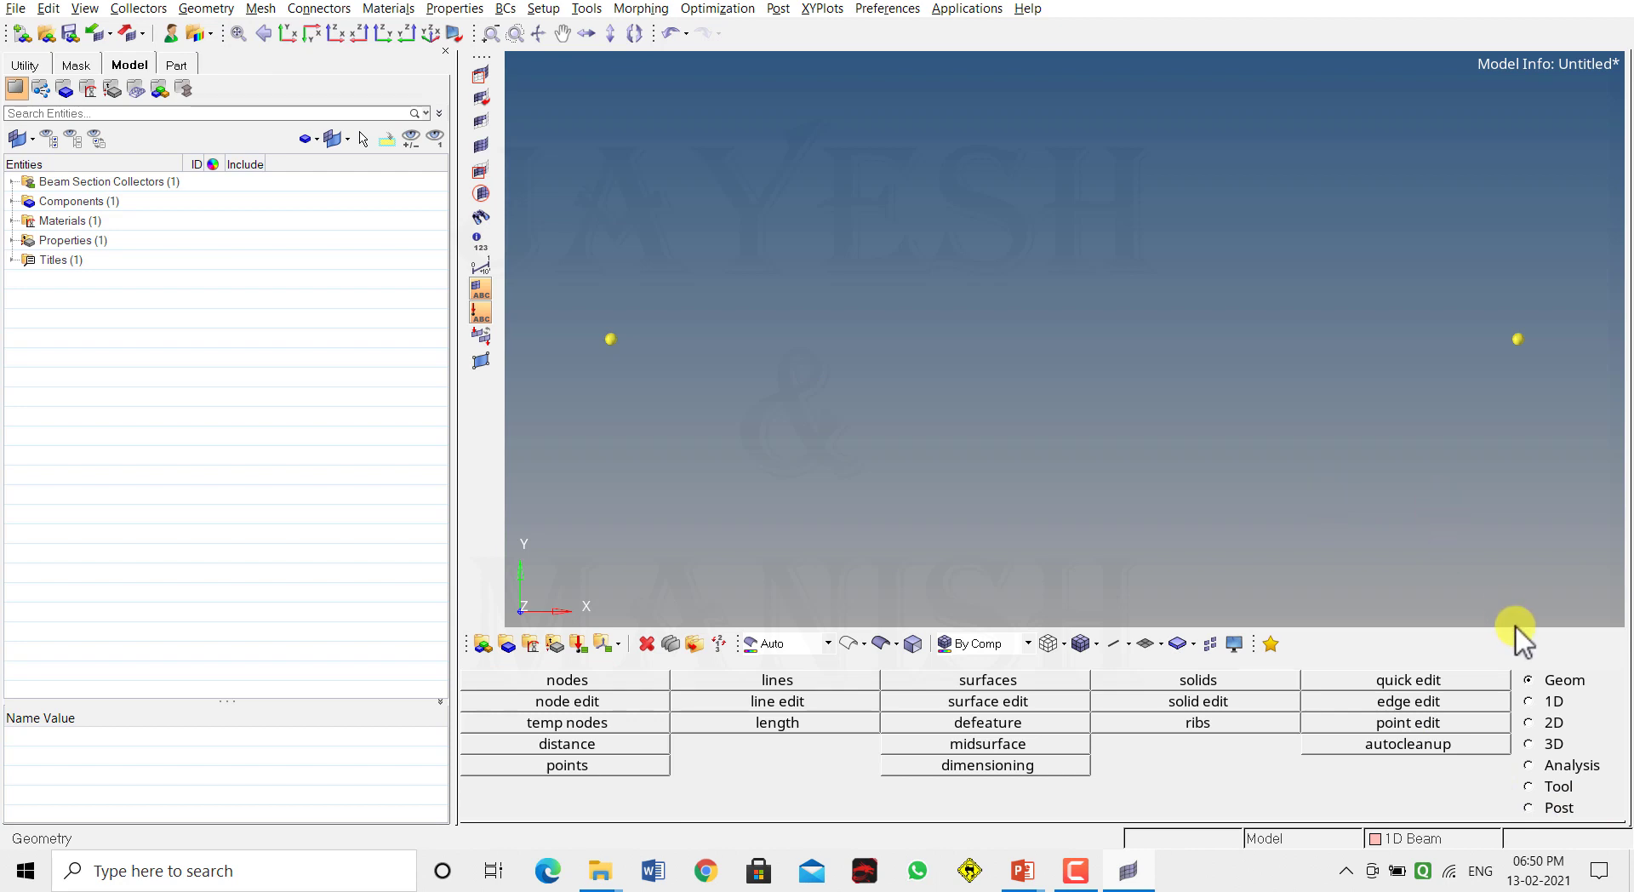
- Set up a bar element with the 1D Beam property and CBEAM element type
{"action": "left_click", "coordinate": [1537, 700]}
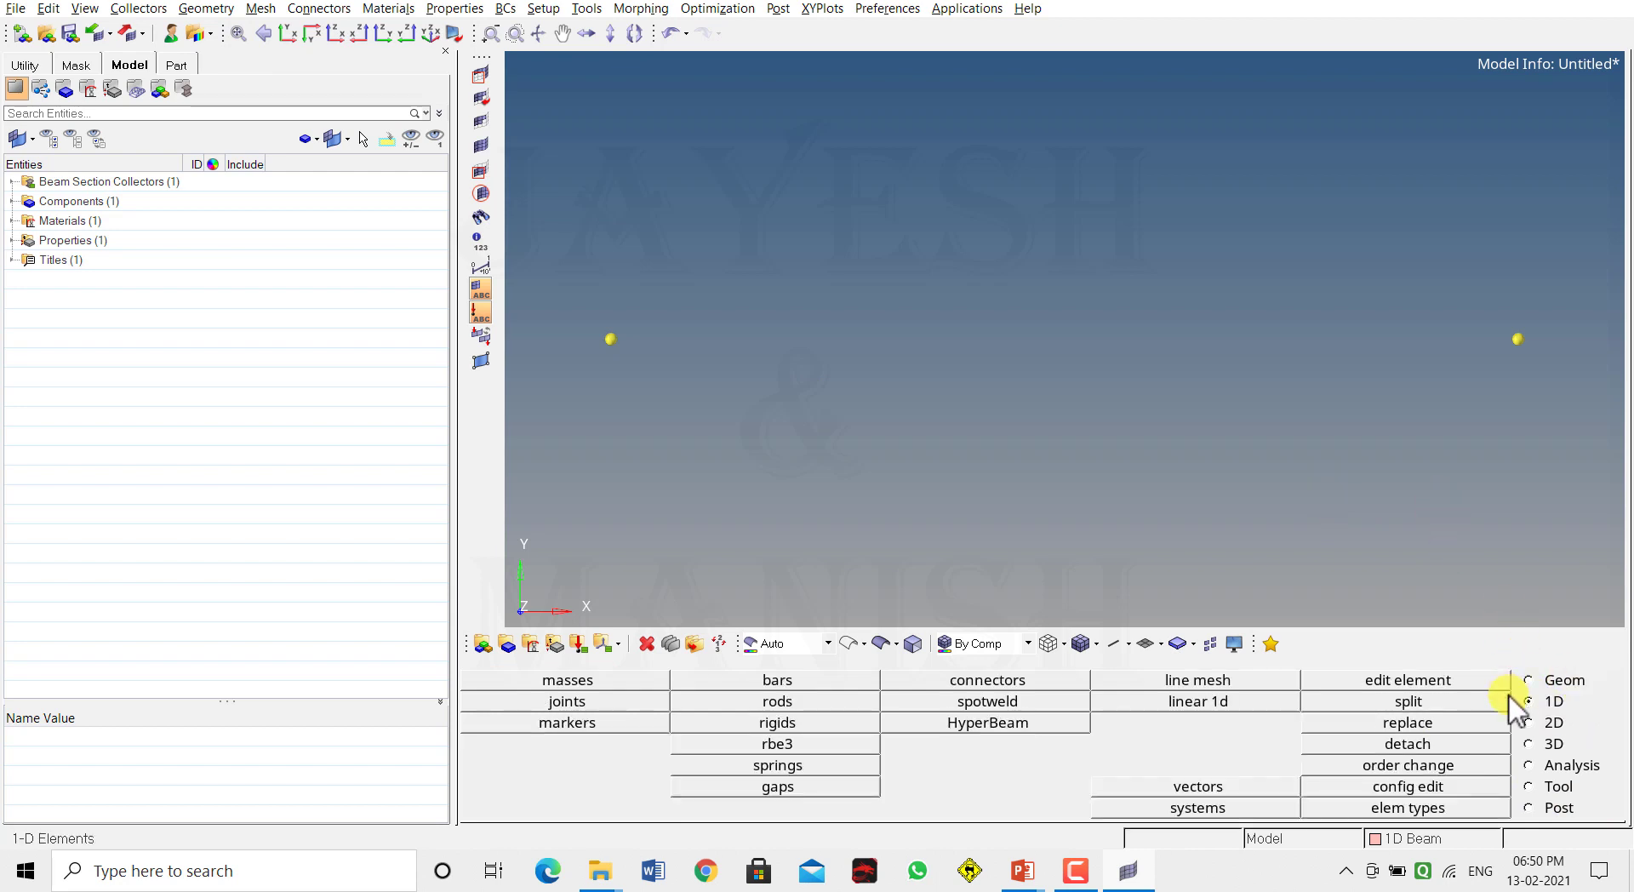
{"action": "left_click", "coordinate": [802, 685]}
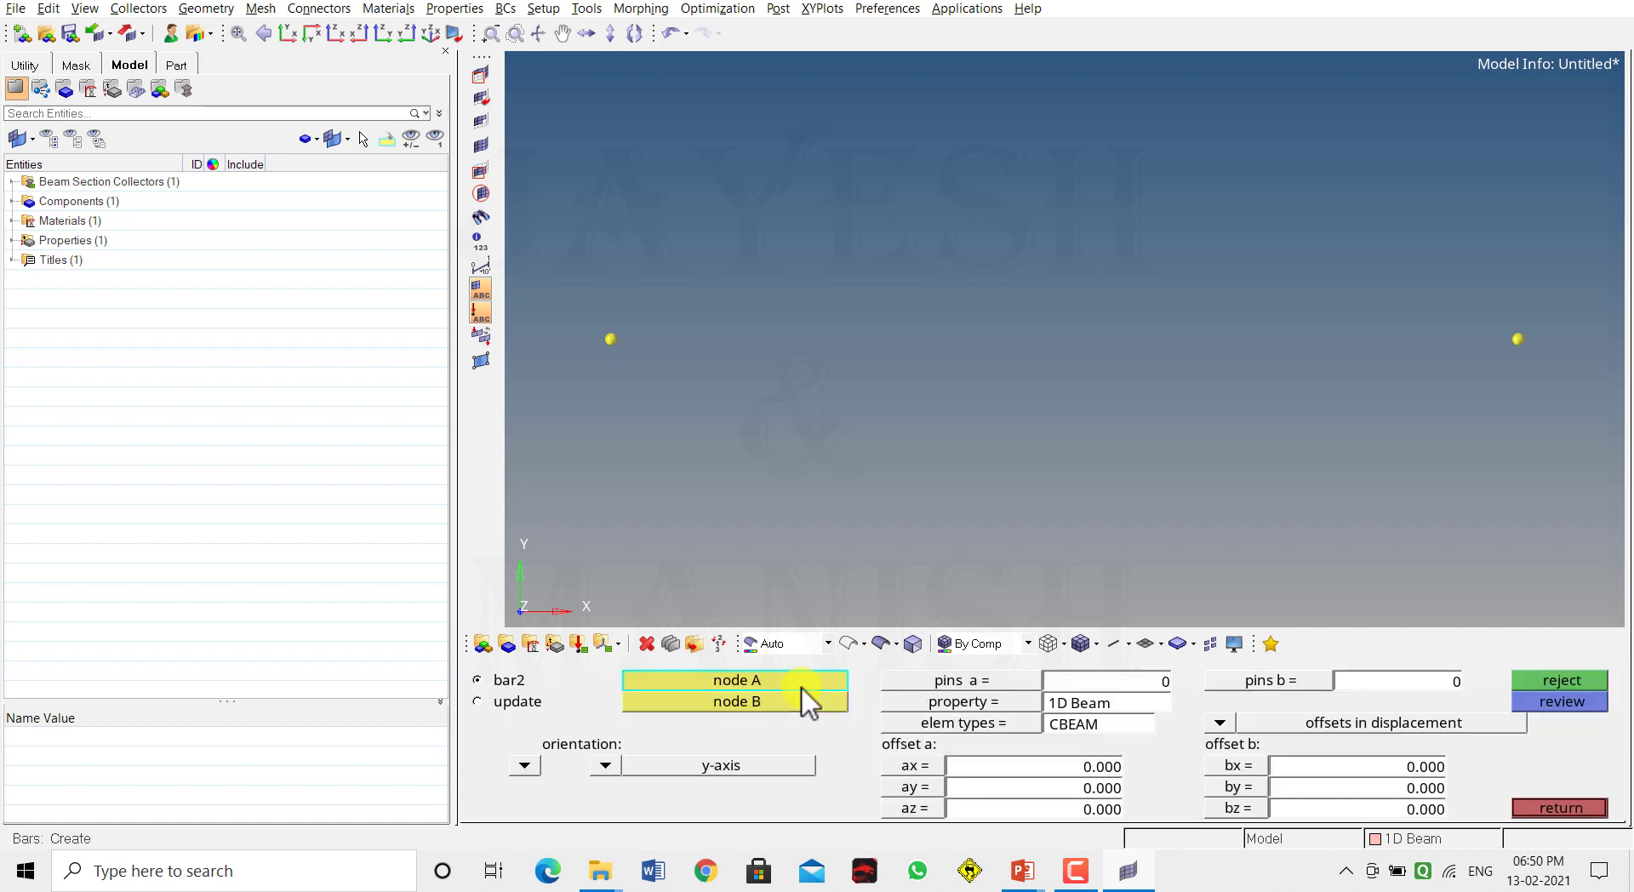
{"action": "left_click", "coordinate": [993, 701]}
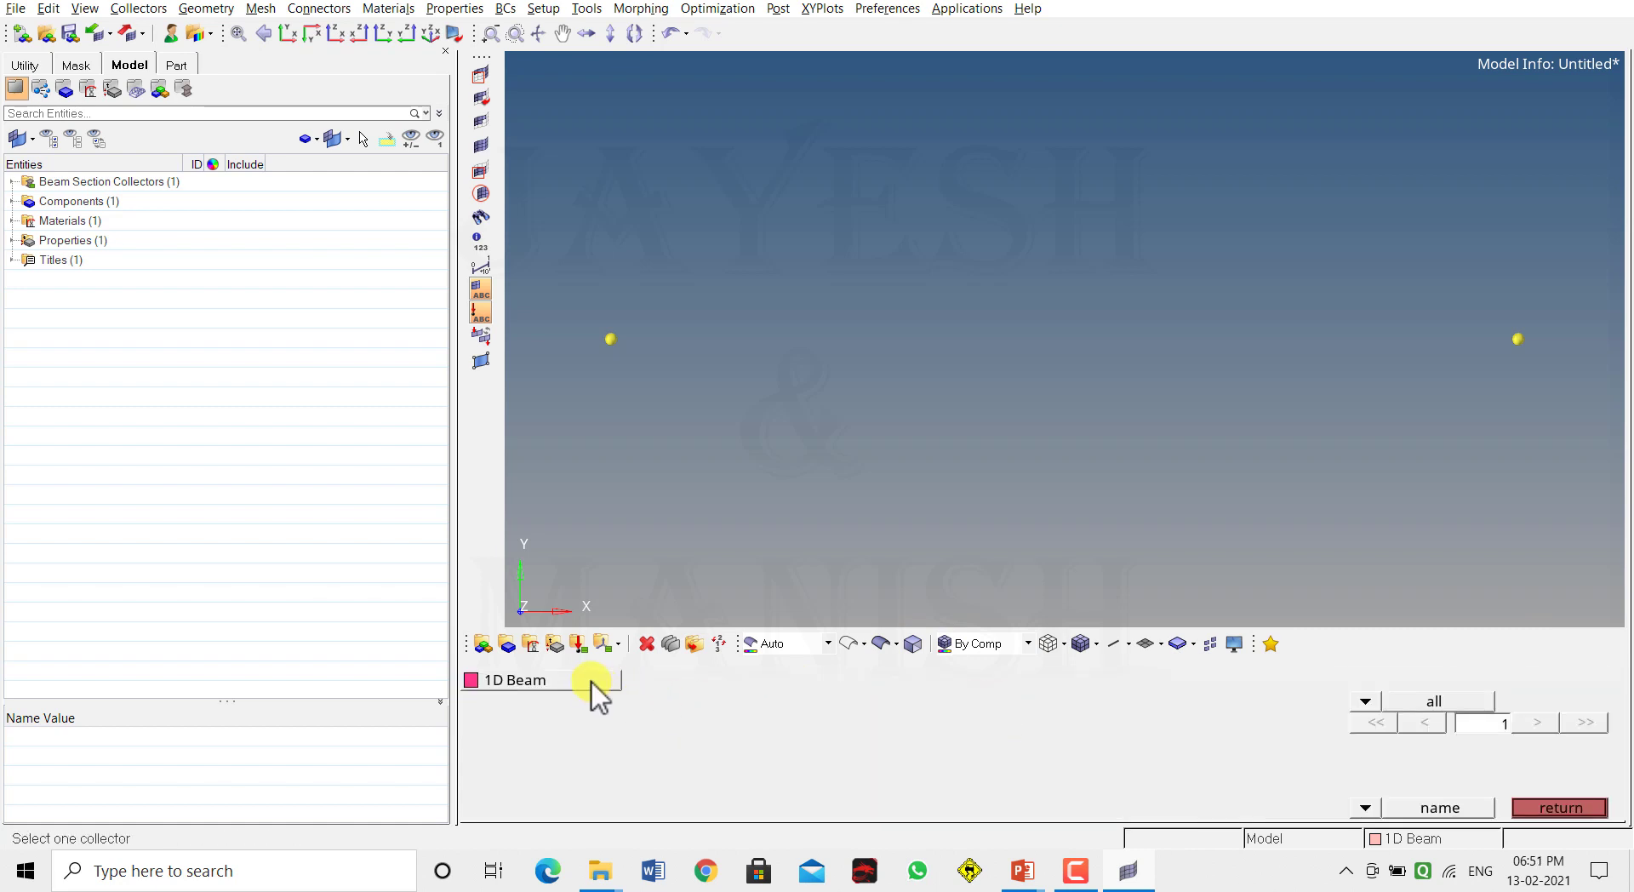
{"action": "left_click", "coordinate": [534, 681]}
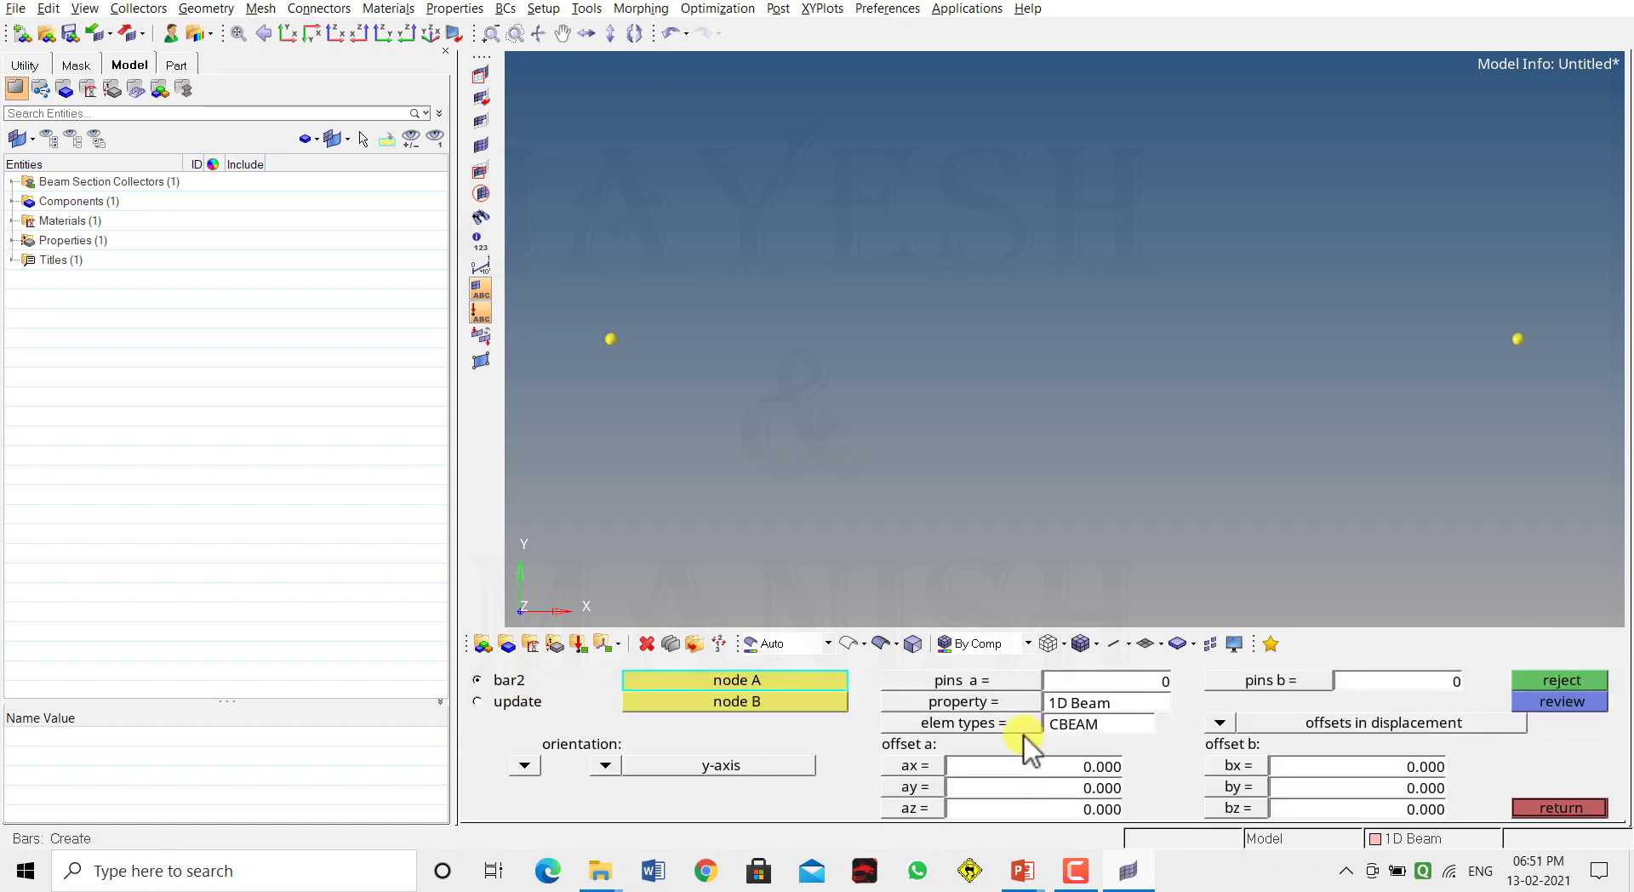
{"action": "left_click", "coordinate": [978, 725]}
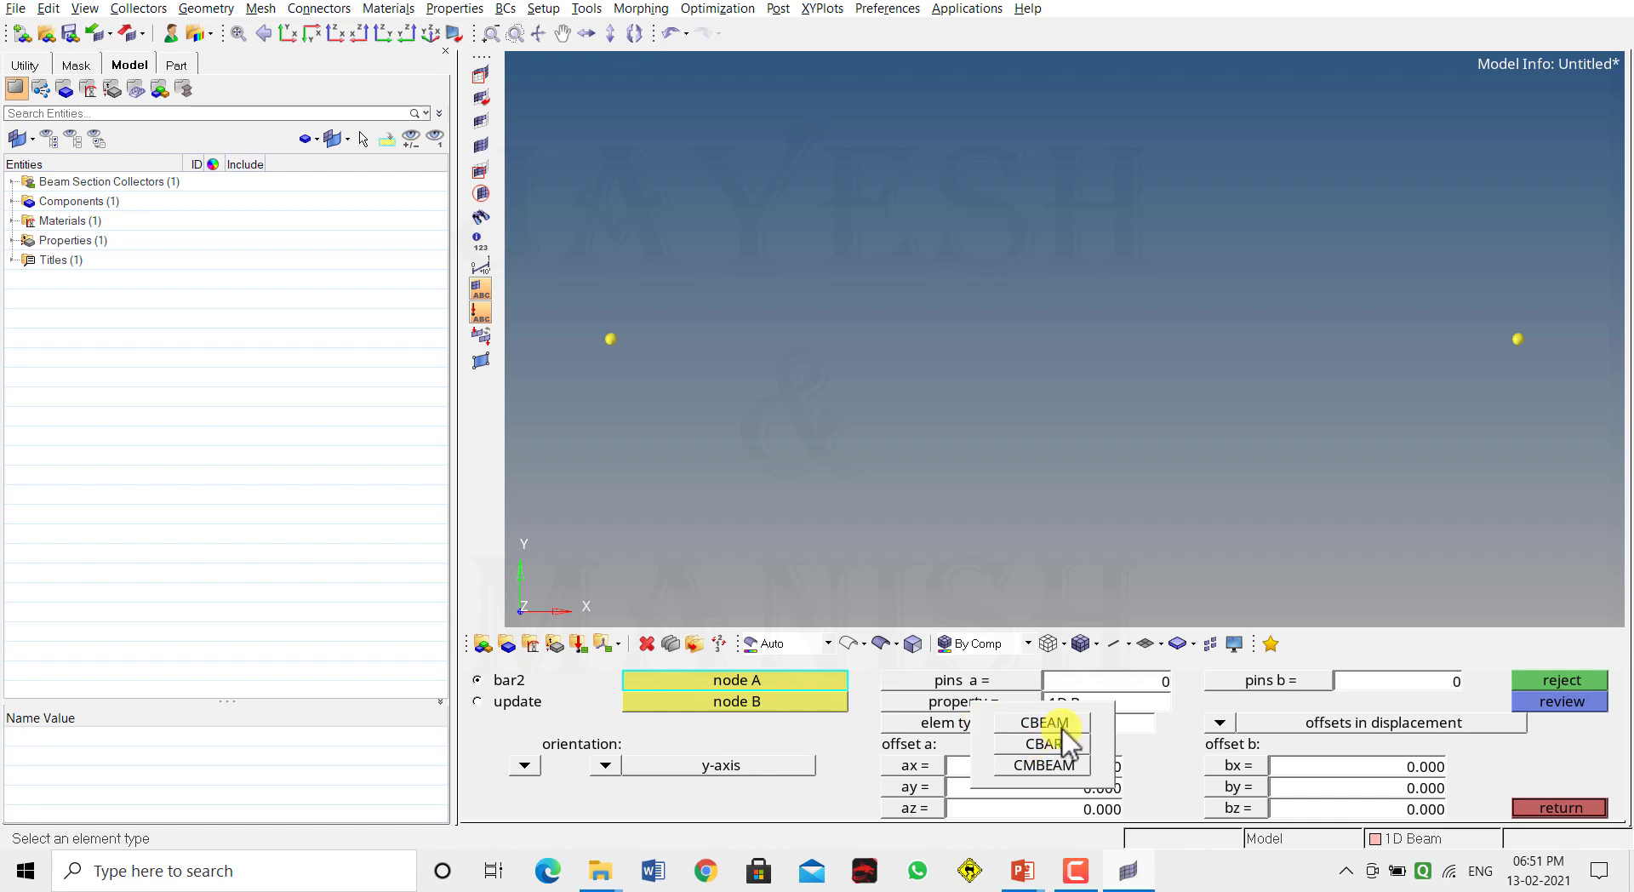
{"action": "left_click", "coordinate": [1064, 723]}
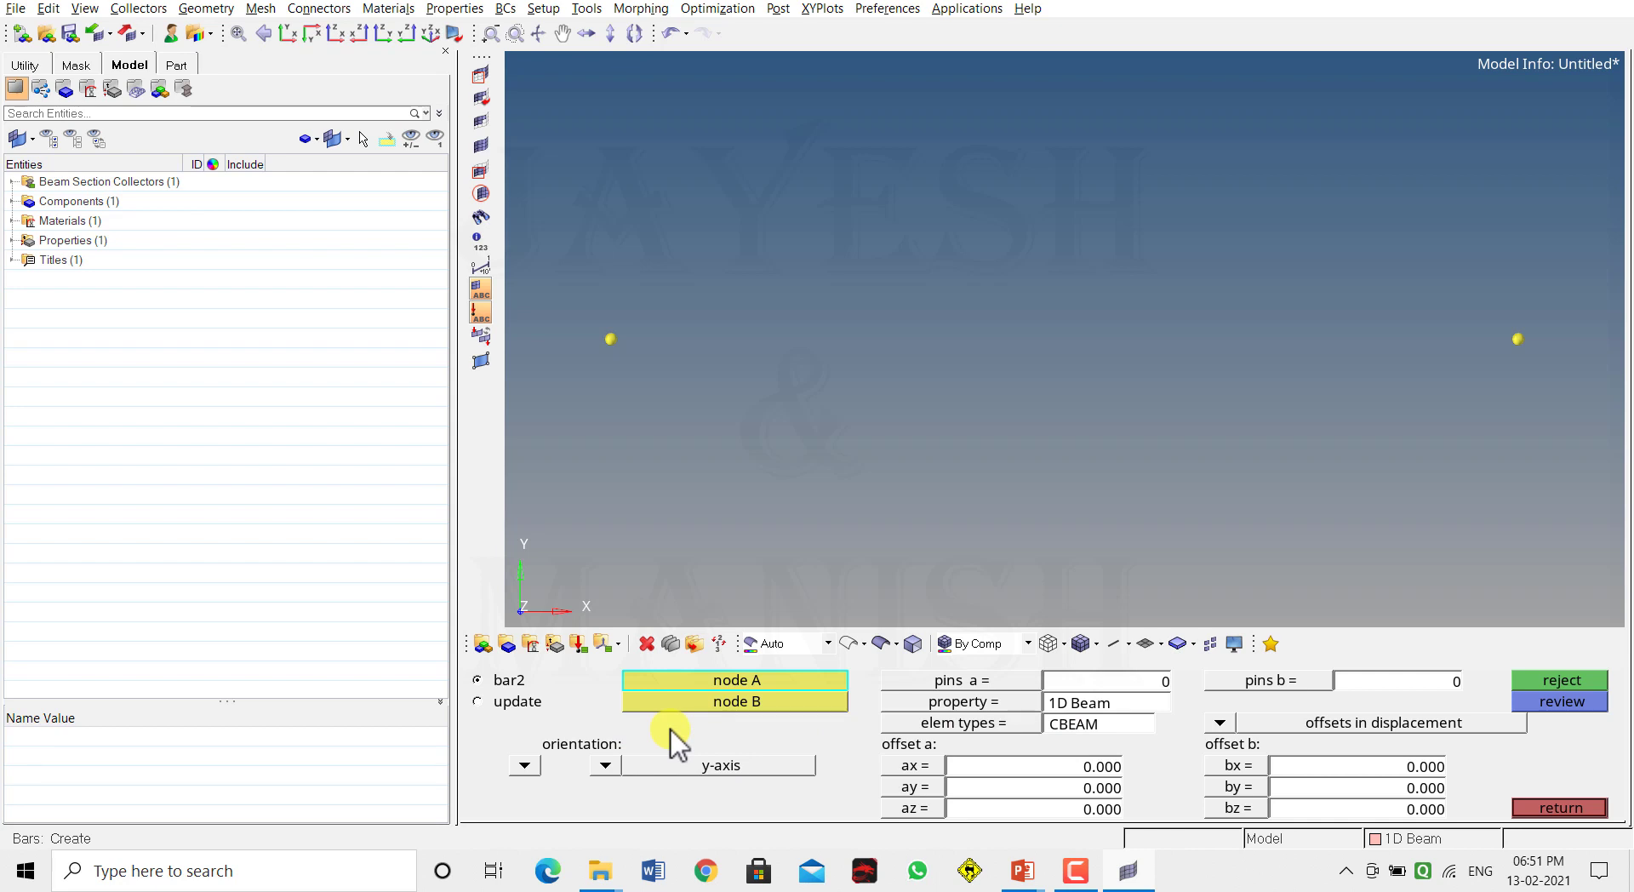
- Orient the beam along the y-axis, after briefly trying the z-axis
{"action": "left_click", "coordinate": [603, 766]}
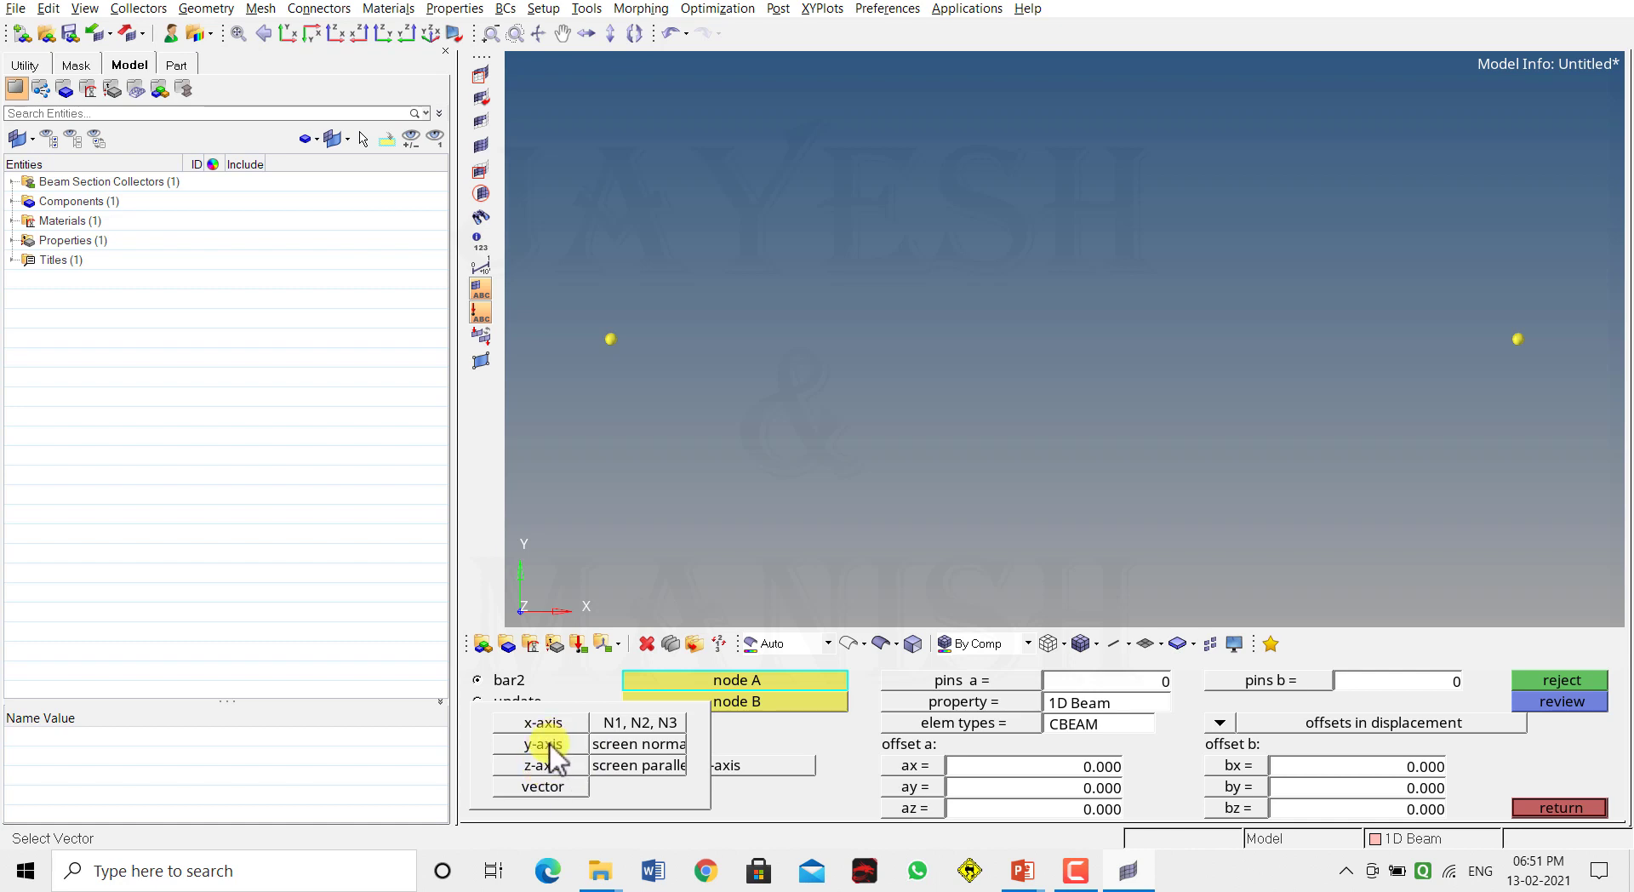
{"action": "left_click", "coordinate": [549, 745]}
{"action": "left_click", "coordinate": [605, 764]}
{"action": "left_click", "coordinate": [543, 766]}
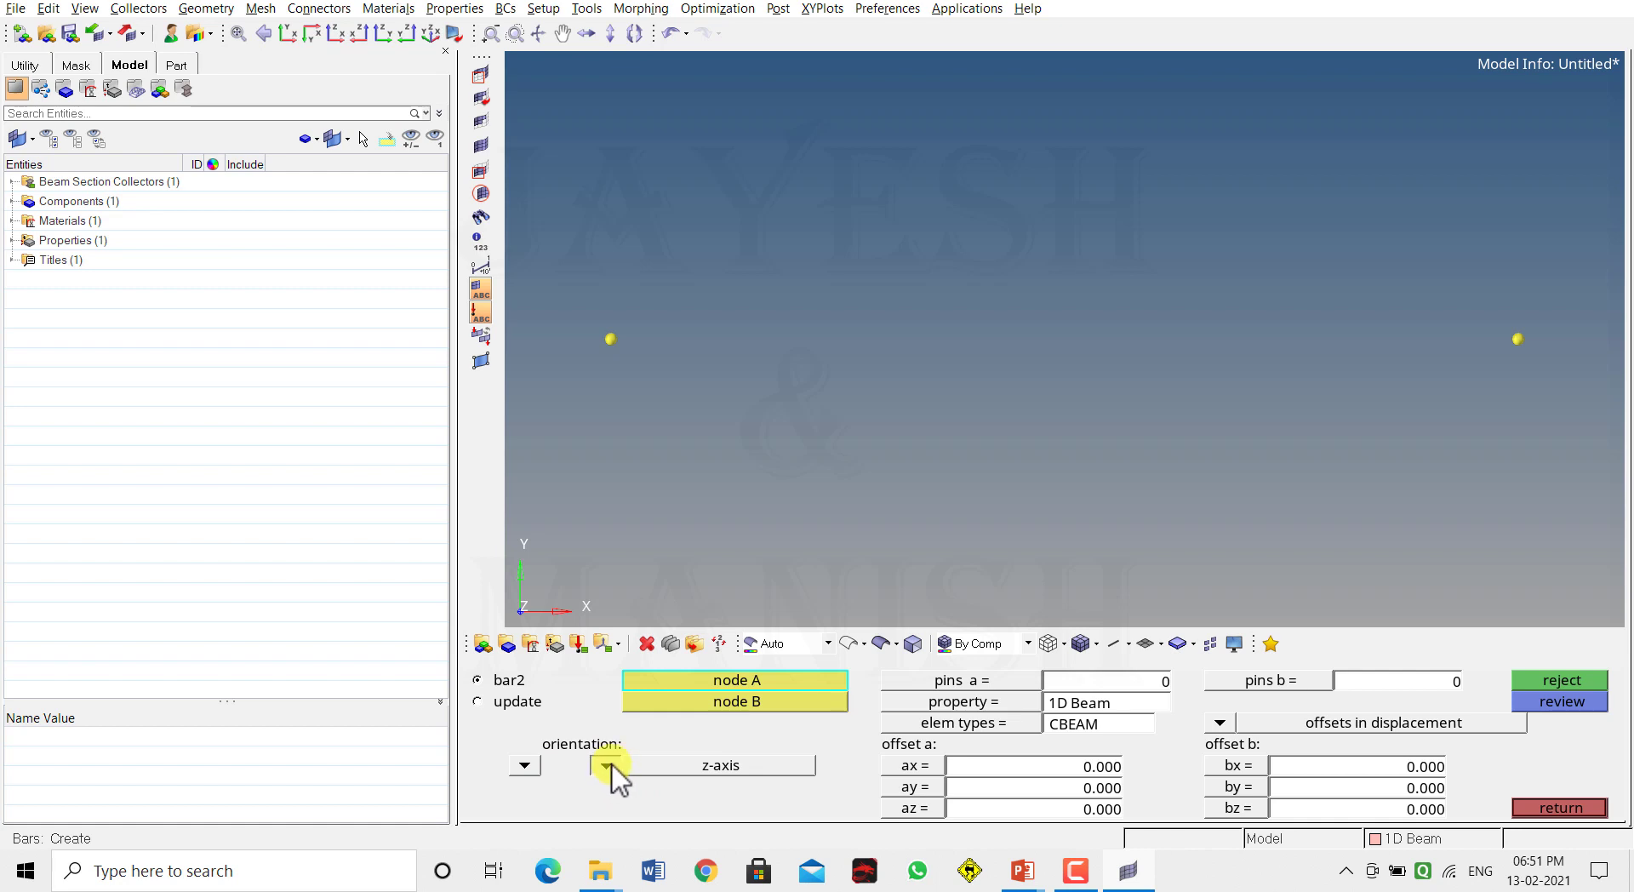
{"action": "left_click", "coordinate": [612, 769]}
{"action": "left_click", "coordinate": [543, 745]}
{"action": "key", "text": "alt"}
- Create the CBEAM between the left node and the right node
{"action": "left_click", "coordinate": [612, 339]}
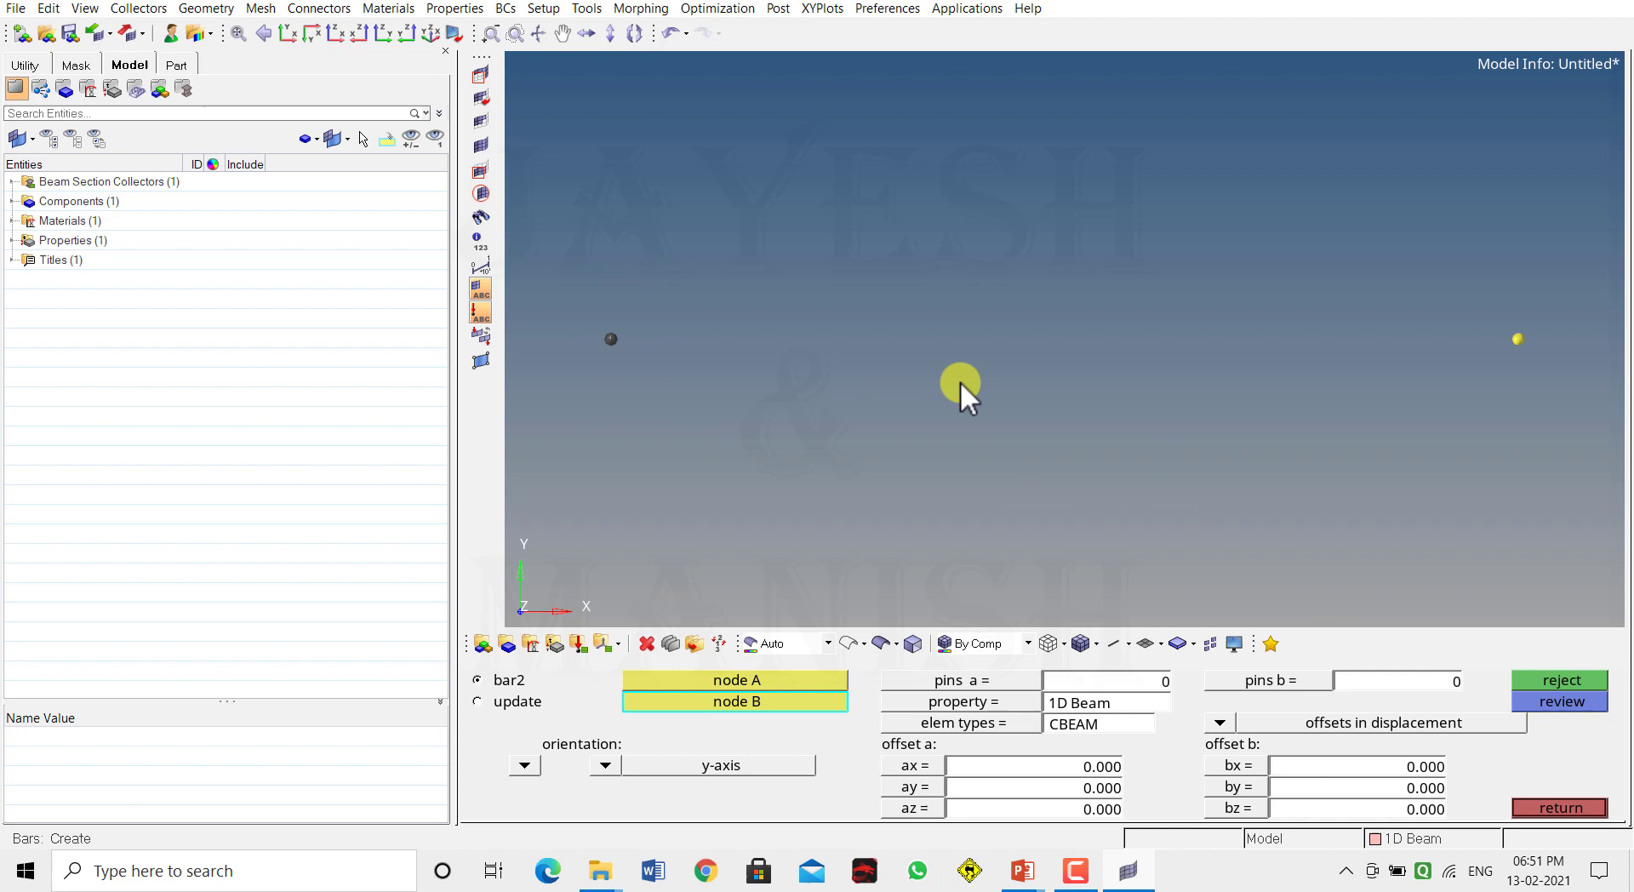
{"action": "left_click", "coordinate": [1521, 337]}
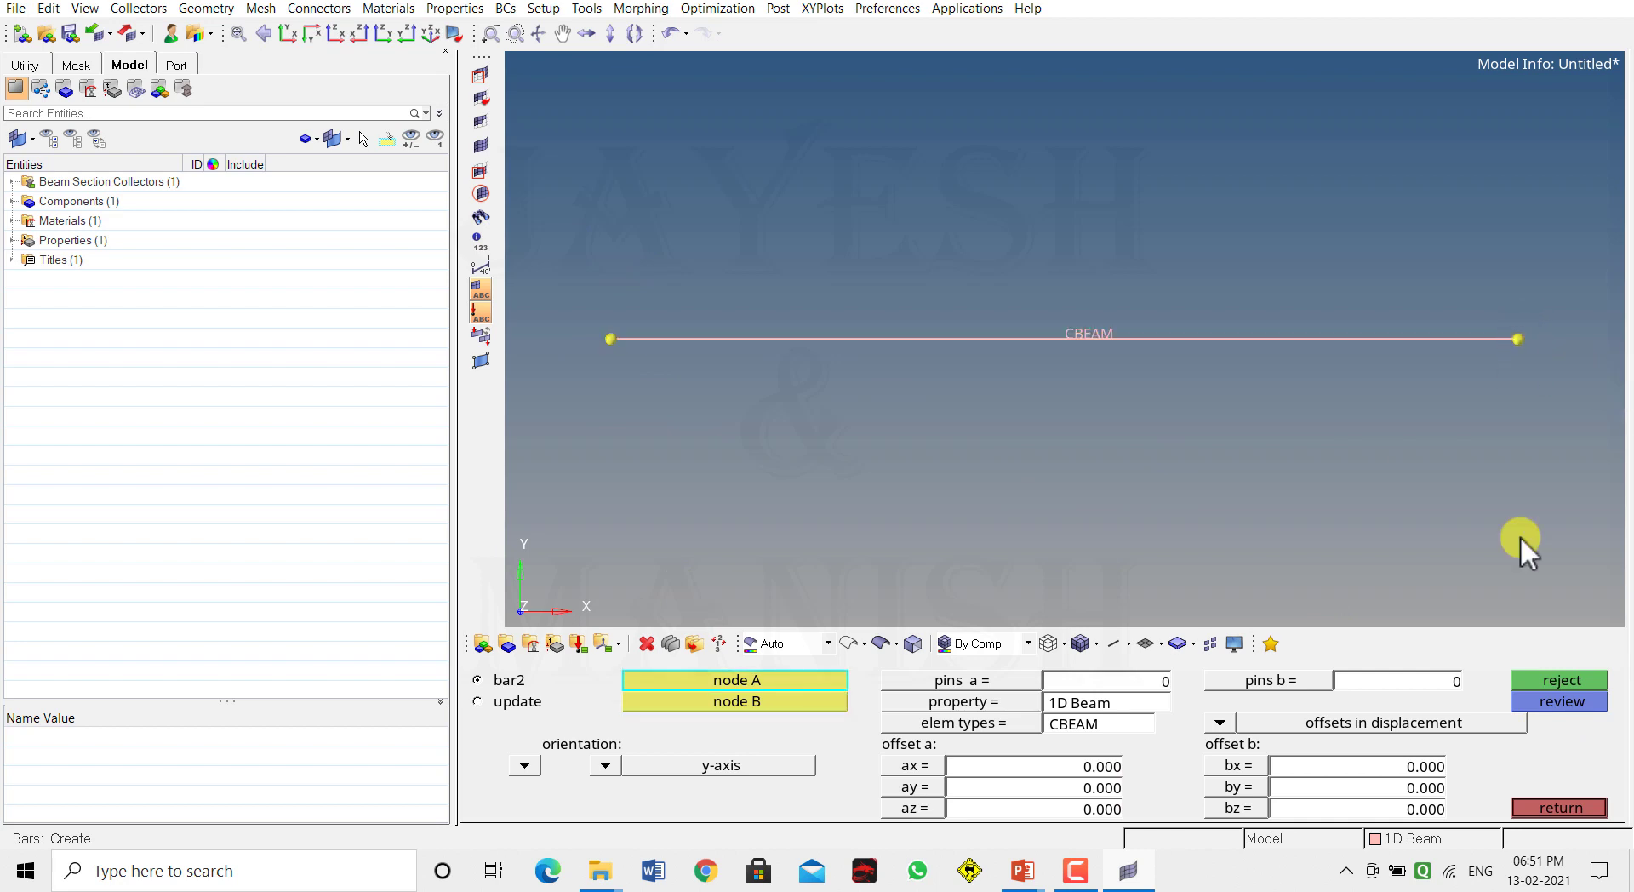
{"action": "left_click", "coordinate": [1545, 807]}
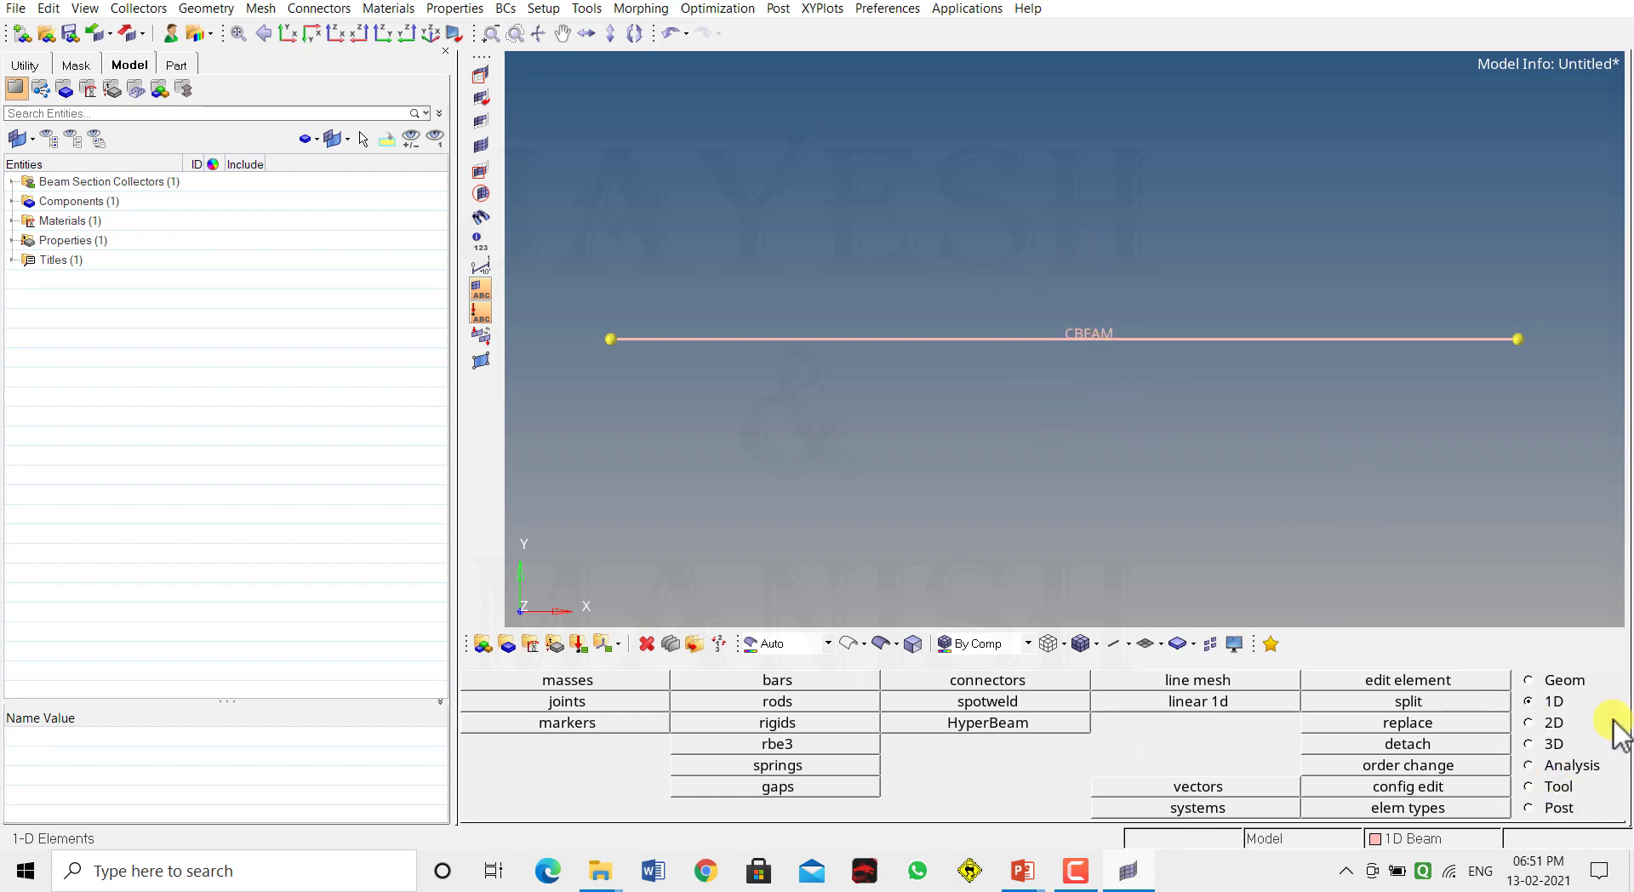
- Render the CBEAM as a 3D hollow square tube and orbit to inspect it
{"action": "left_click", "coordinate": [1129, 645]}
{"action": "left_click", "coordinate": [1159, 689]}
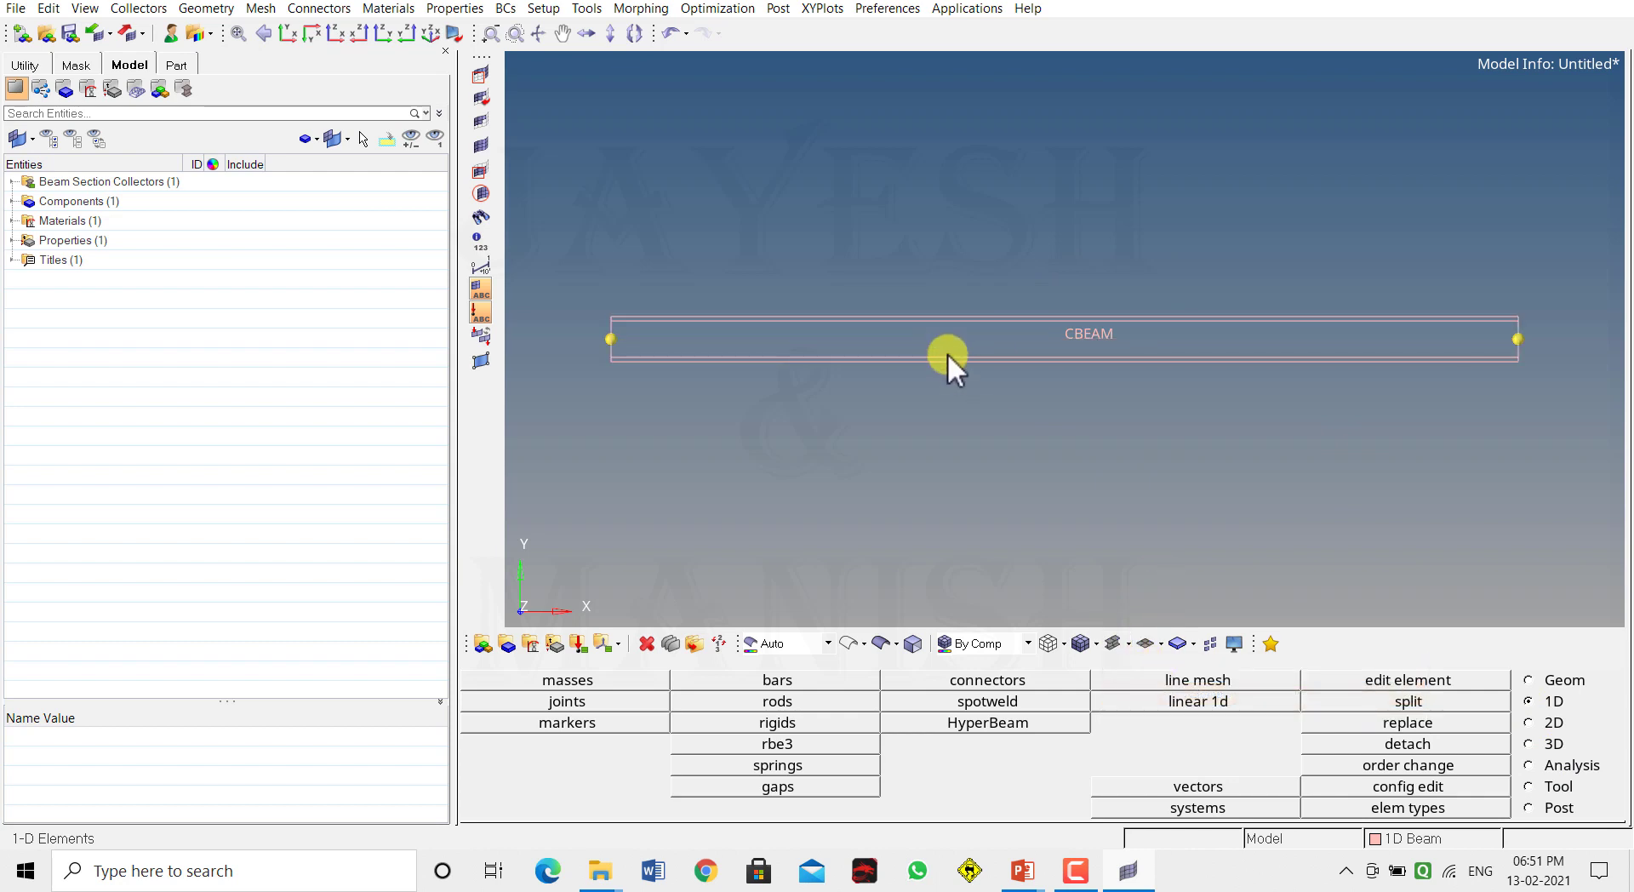
{"action": "scroll", "coordinate": [947, 354], "scroll_direction": "up", "scroll_amount": 1}
{"action": "scroll", "coordinate": [948, 351], "scroll_direction": "up", "scroll_amount": 3}
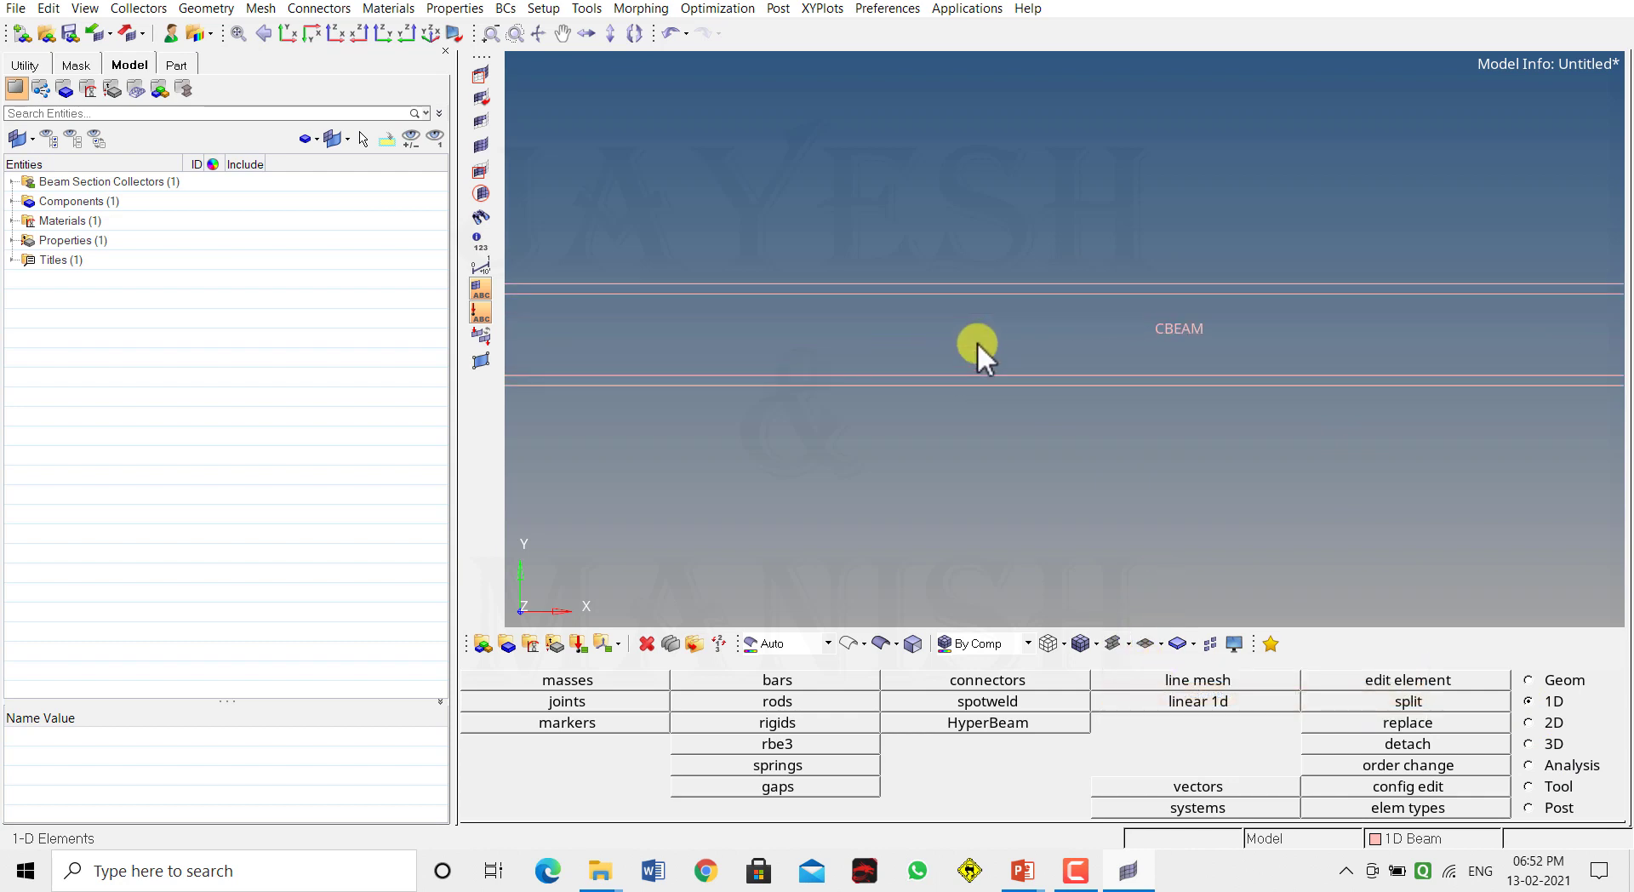
{"action": "scroll", "coordinate": [911, 341], "scroll_direction": "down", "scroll_amount": 3}
{"action": "mouse_move", "coordinate": [917, 336]}
{"action": "left_mouse_down", "text": "ctrl"}
{"action": "mouse_move", "coordinate": [1110, 361]}
{"action": "mouse_move", "coordinate": [1076, 310]}
{"action": "mouse_move", "coordinate": [1134, 365]}
{"action": "mouse_move", "coordinate": [1127, 339]}
{"action": "mouse_move", "coordinate": [1132, 365]}
{"action": "mouse_move", "coordinate": [1149, 303]}
{"action": "mouse_move", "coordinate": [901, 372]}
{"action": "mouse_move", "coordinate": [865, 281]}
{"action": "mouse_move", "coordinate": [853, 387]}
{"action": "mouse_move", "coordinate": [846, 372]}
{"action": "left_mouse_up", "text": "ctrl"}
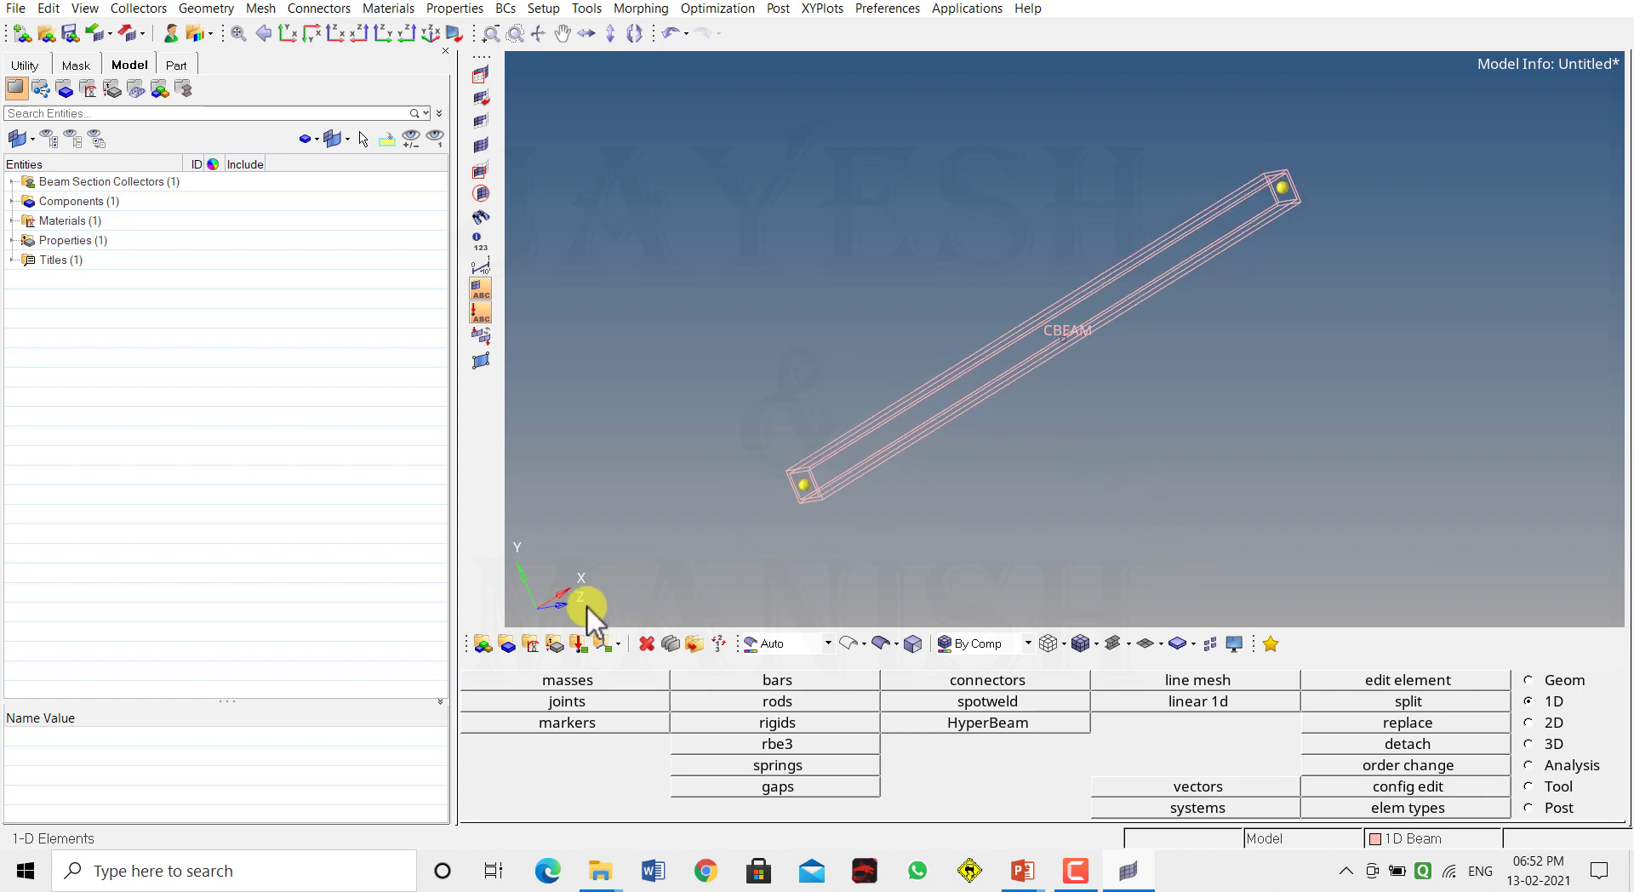
- Create a load collector named SPC, then switch to the Analysis page
{"action": "left_click", "coordinate": [582, 644]}
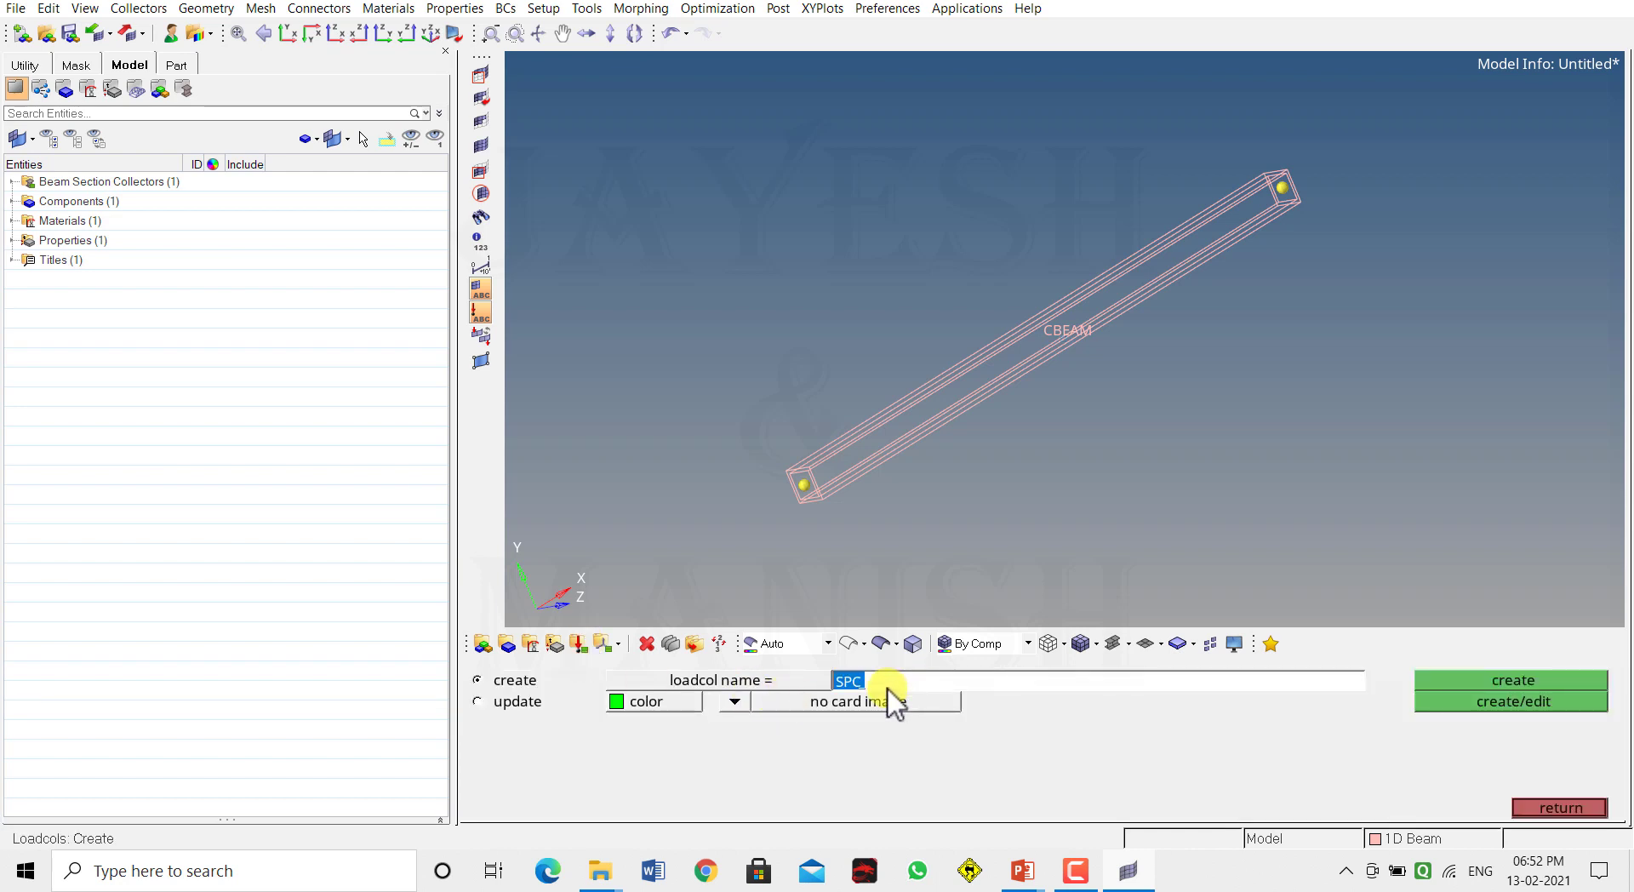
{"action": "left_click", "coordinate": [1523, 679]}
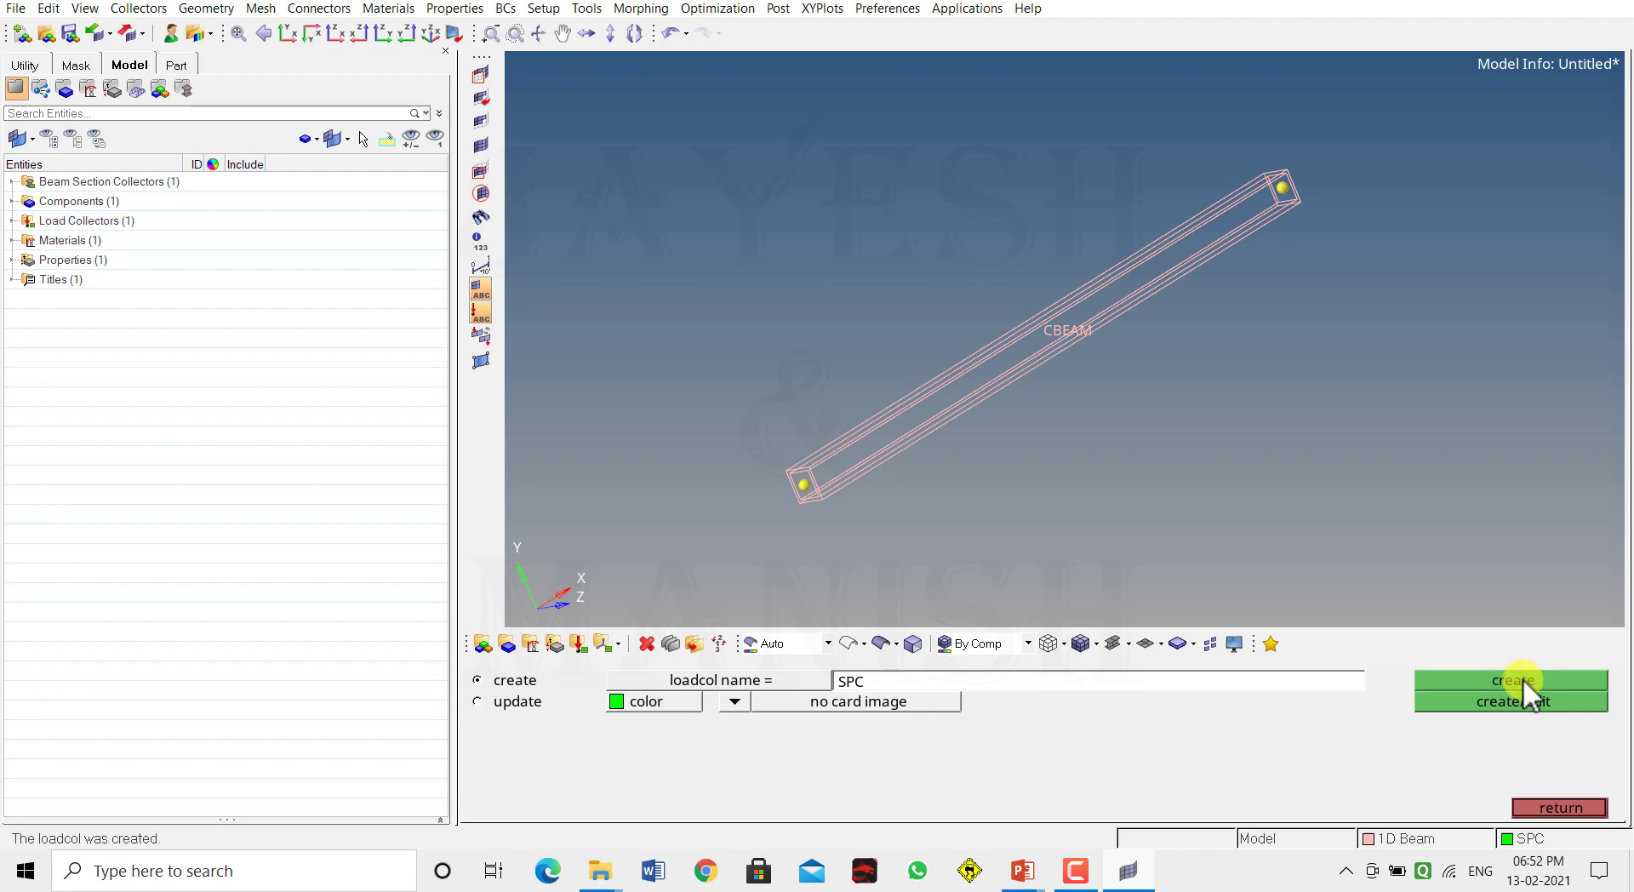
{"action": "left_click", "coordinate": [1566, 807]}
{"action": "left_click", "coordinate": [1532, 766]}
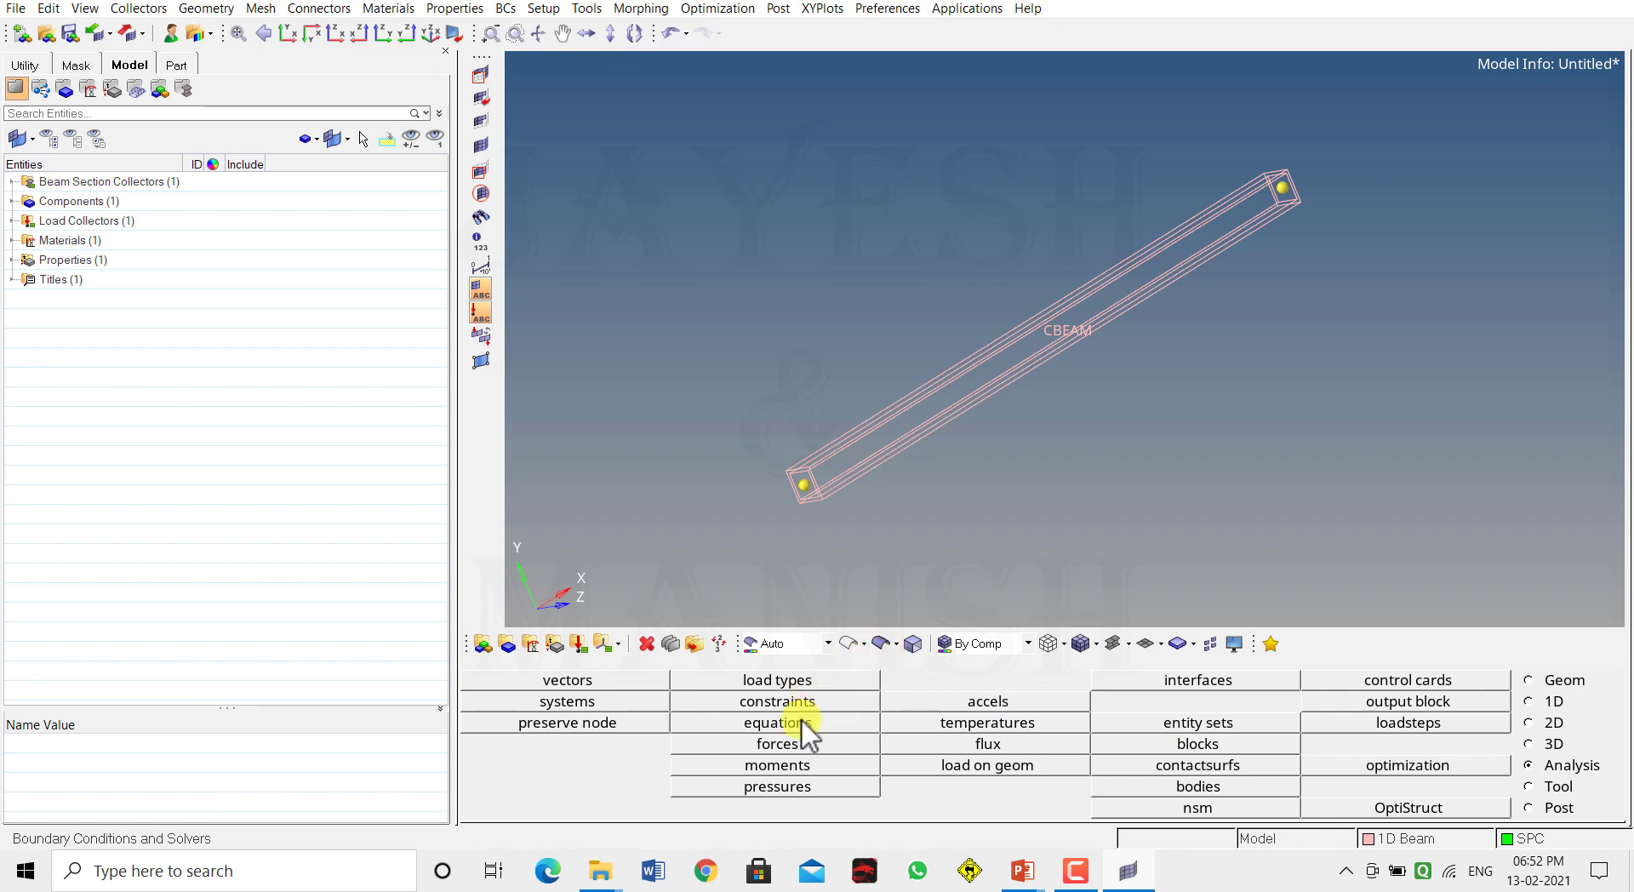
- Constrain dofs 1–6 at the beam's left end node
{"action": "left_click", "coordinate": [776, 702]}
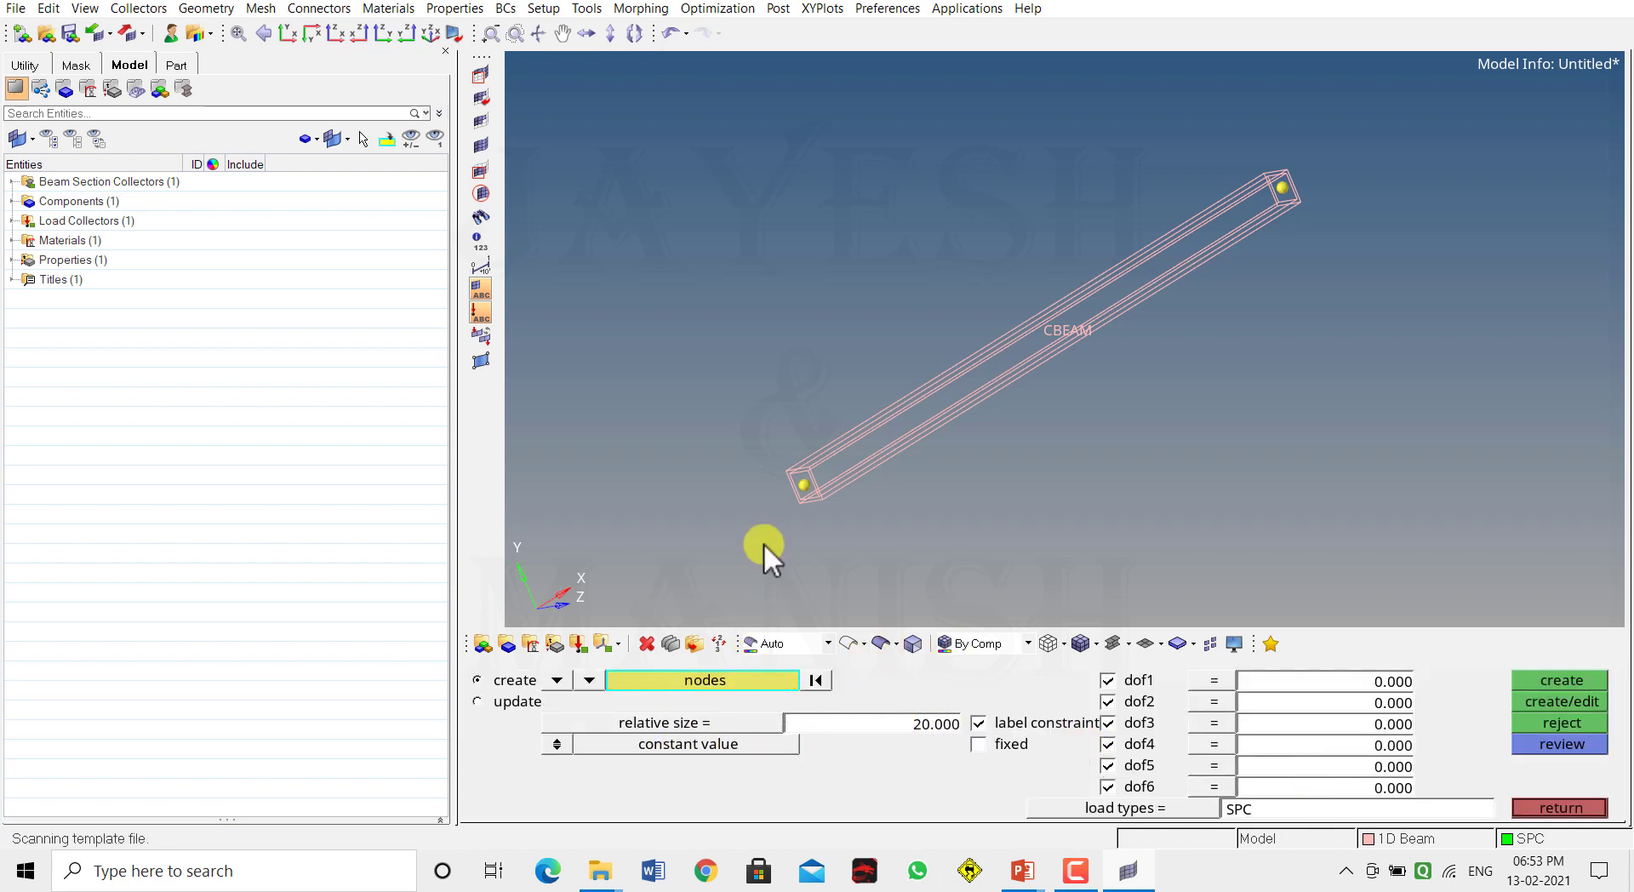
{"action": "left_click", "coordinate": [803, 482]}
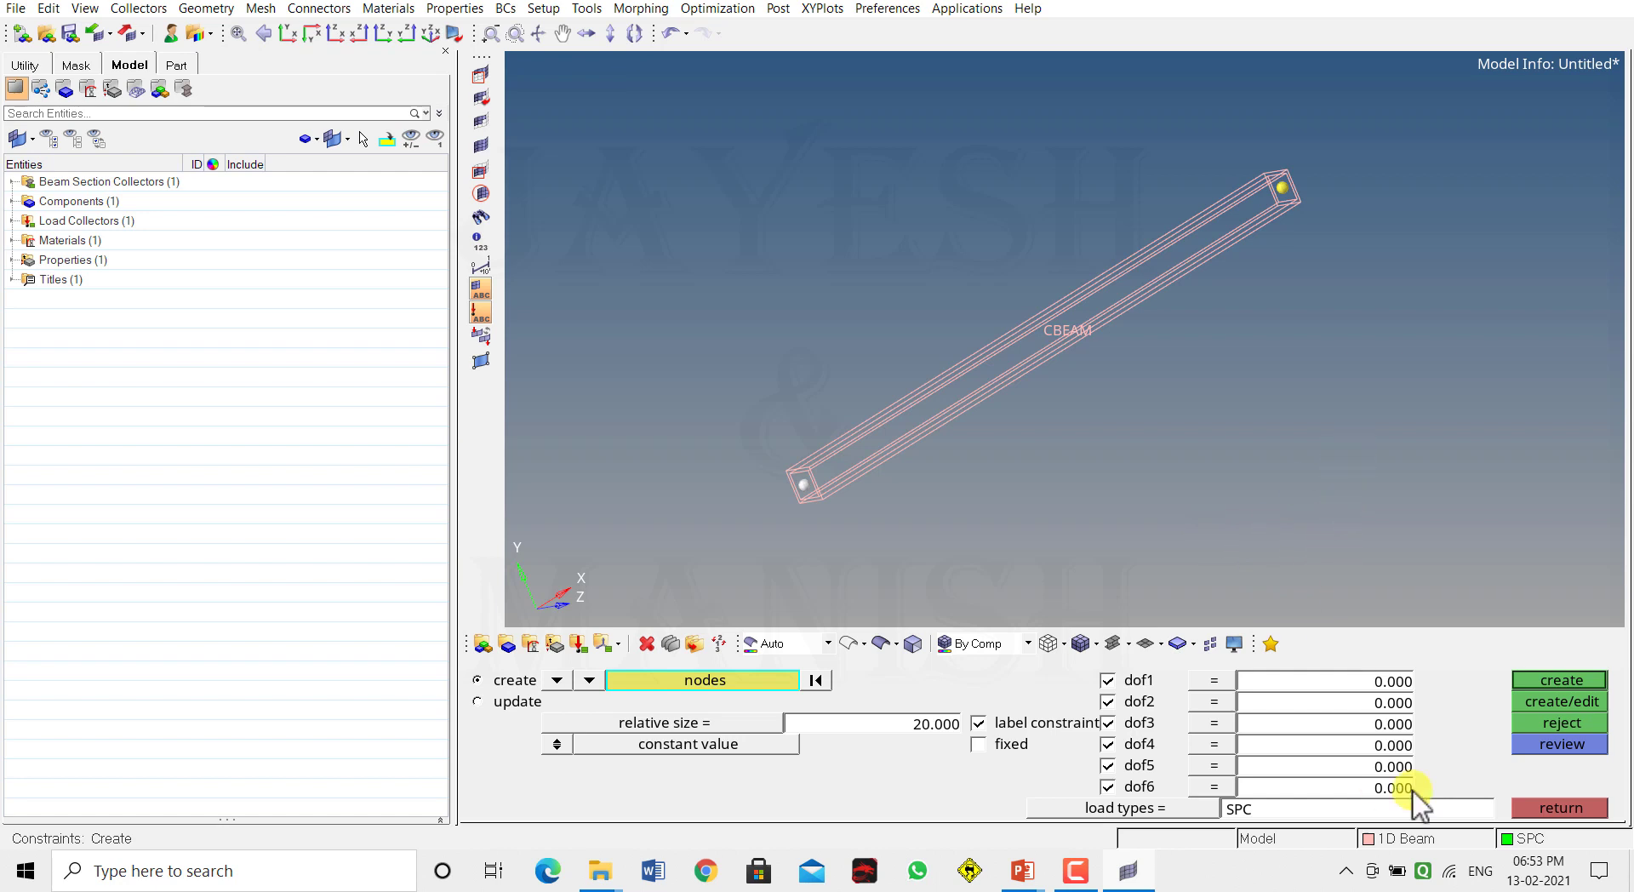
{"action": "left_click", "coordinate": [1574, 679]}
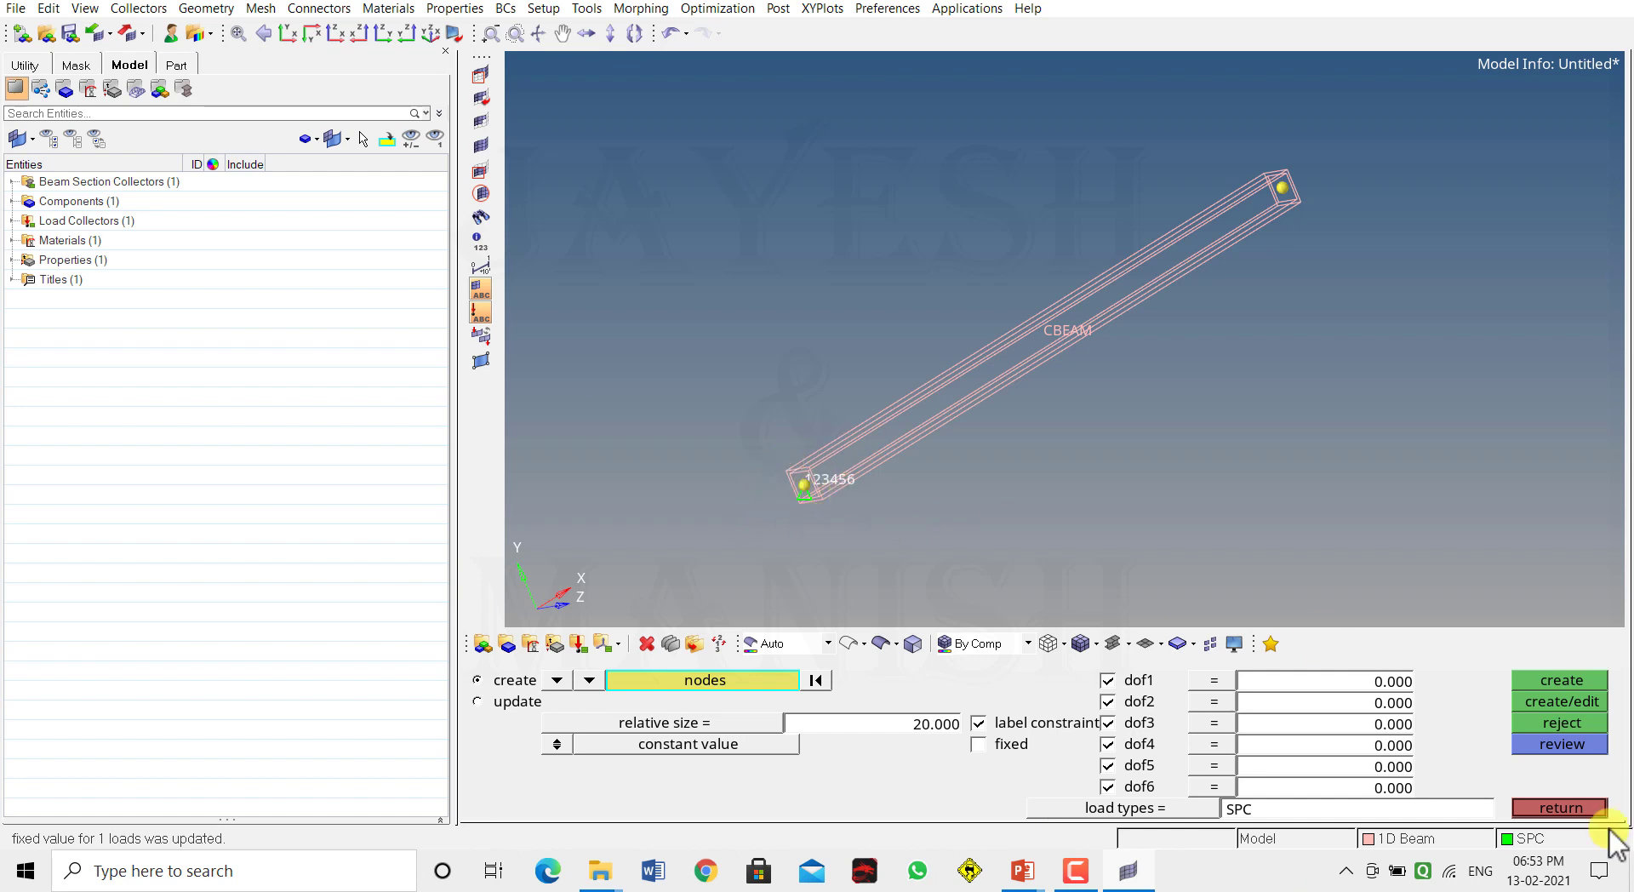
{"action": "left_click", "coordinate": [1550, 808]}
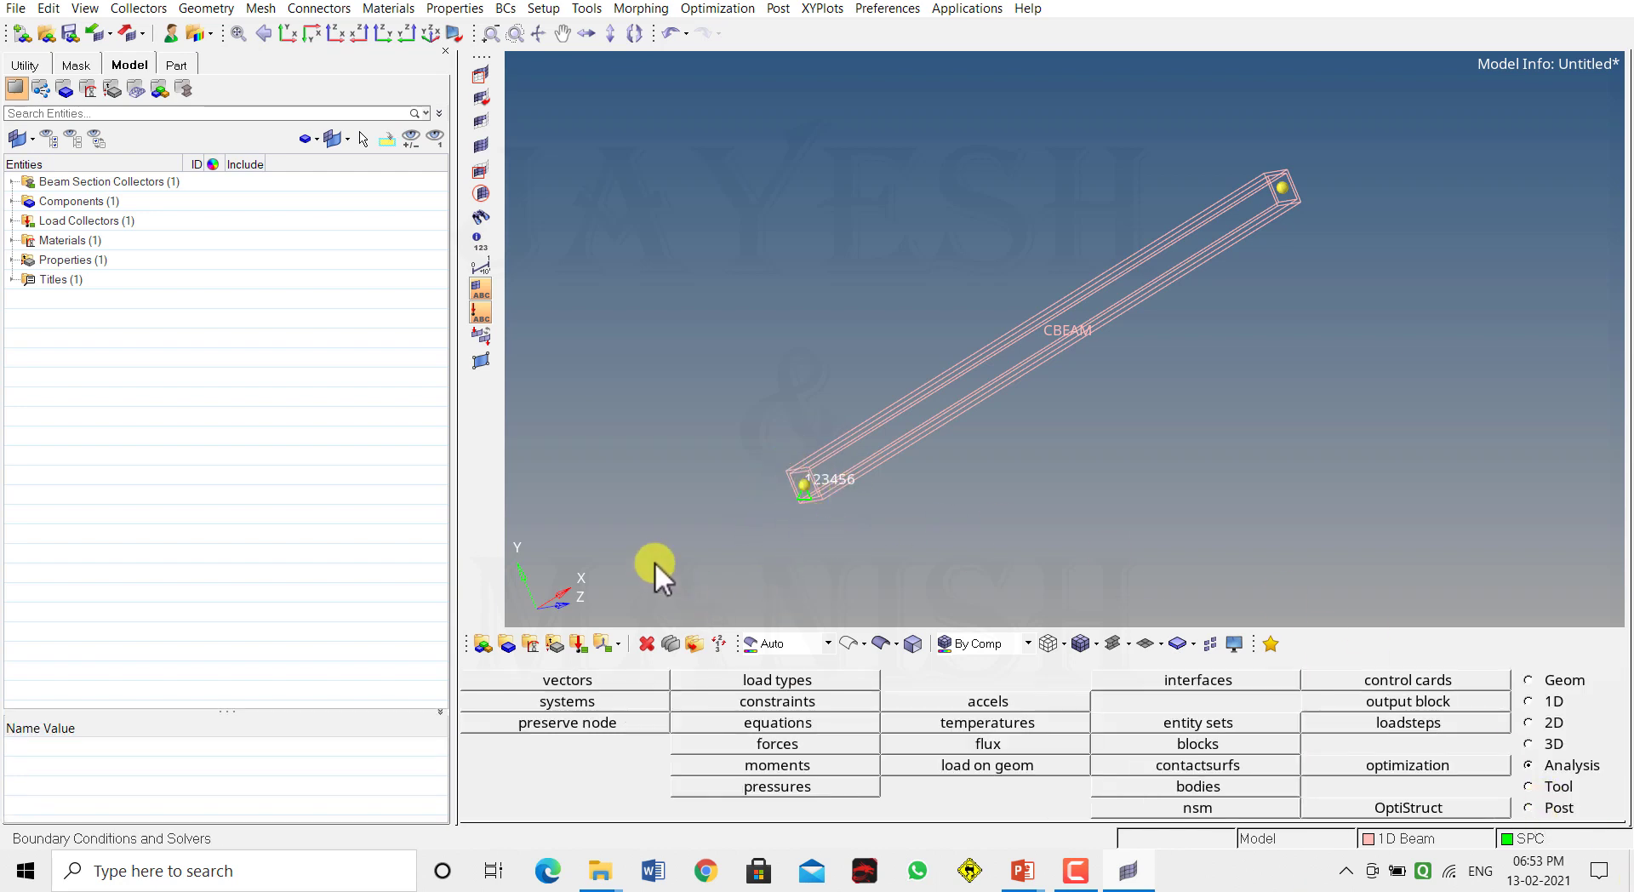
- Create a red load collector named 'force'
{"action": "left_click", "coordinate": [579, 645]}
{"action": "type", "text": "force"}
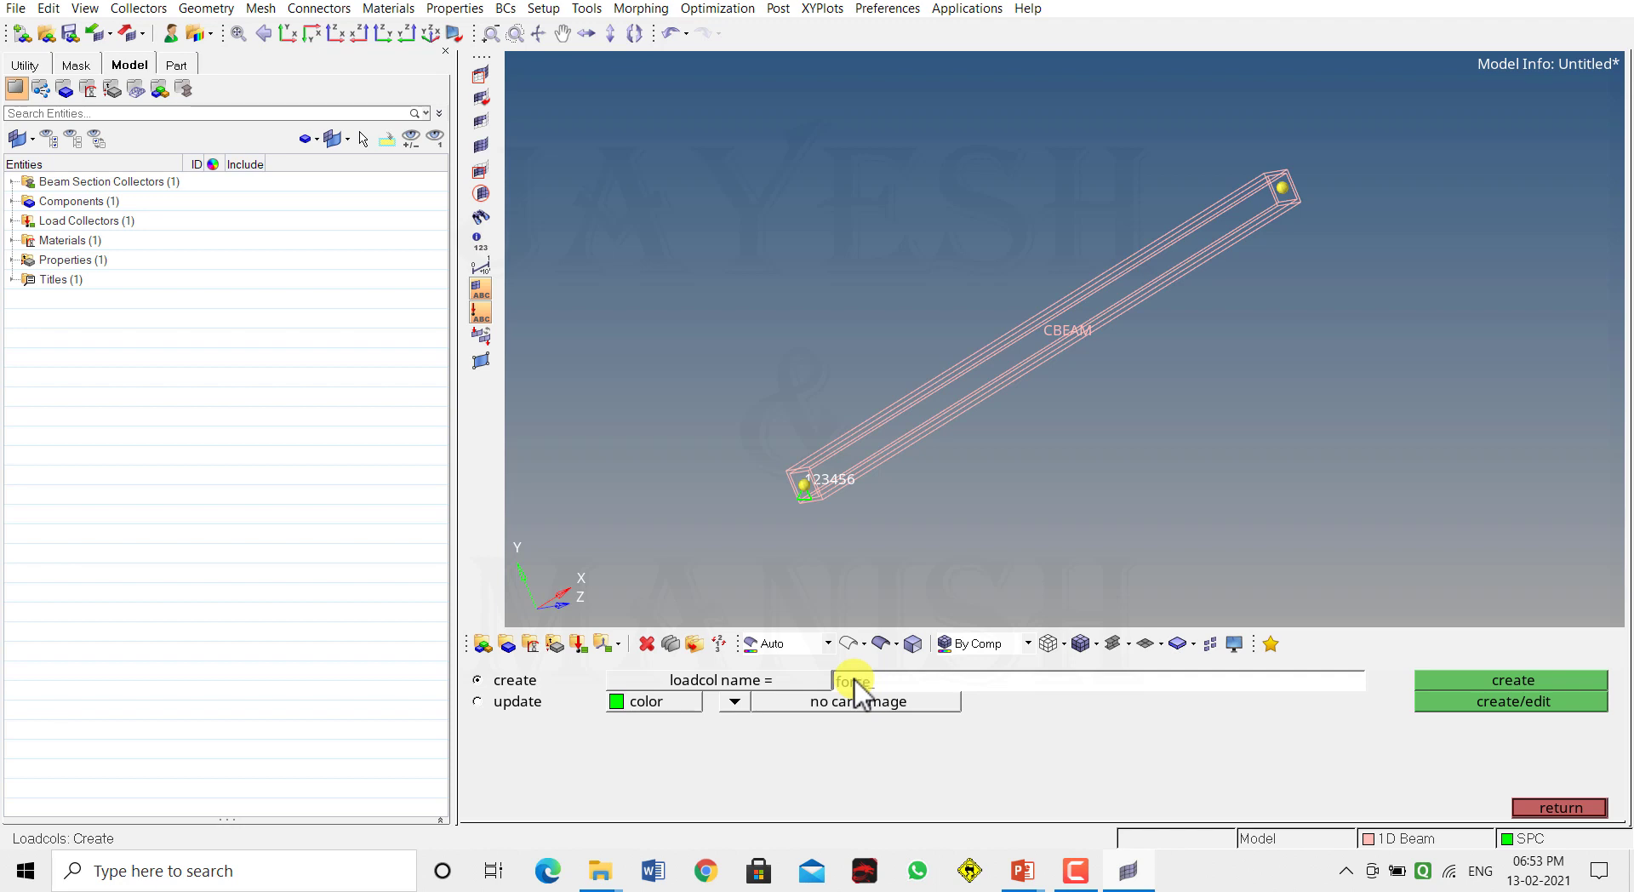
{"action": "left_click", "coordinate": [671, 701]}
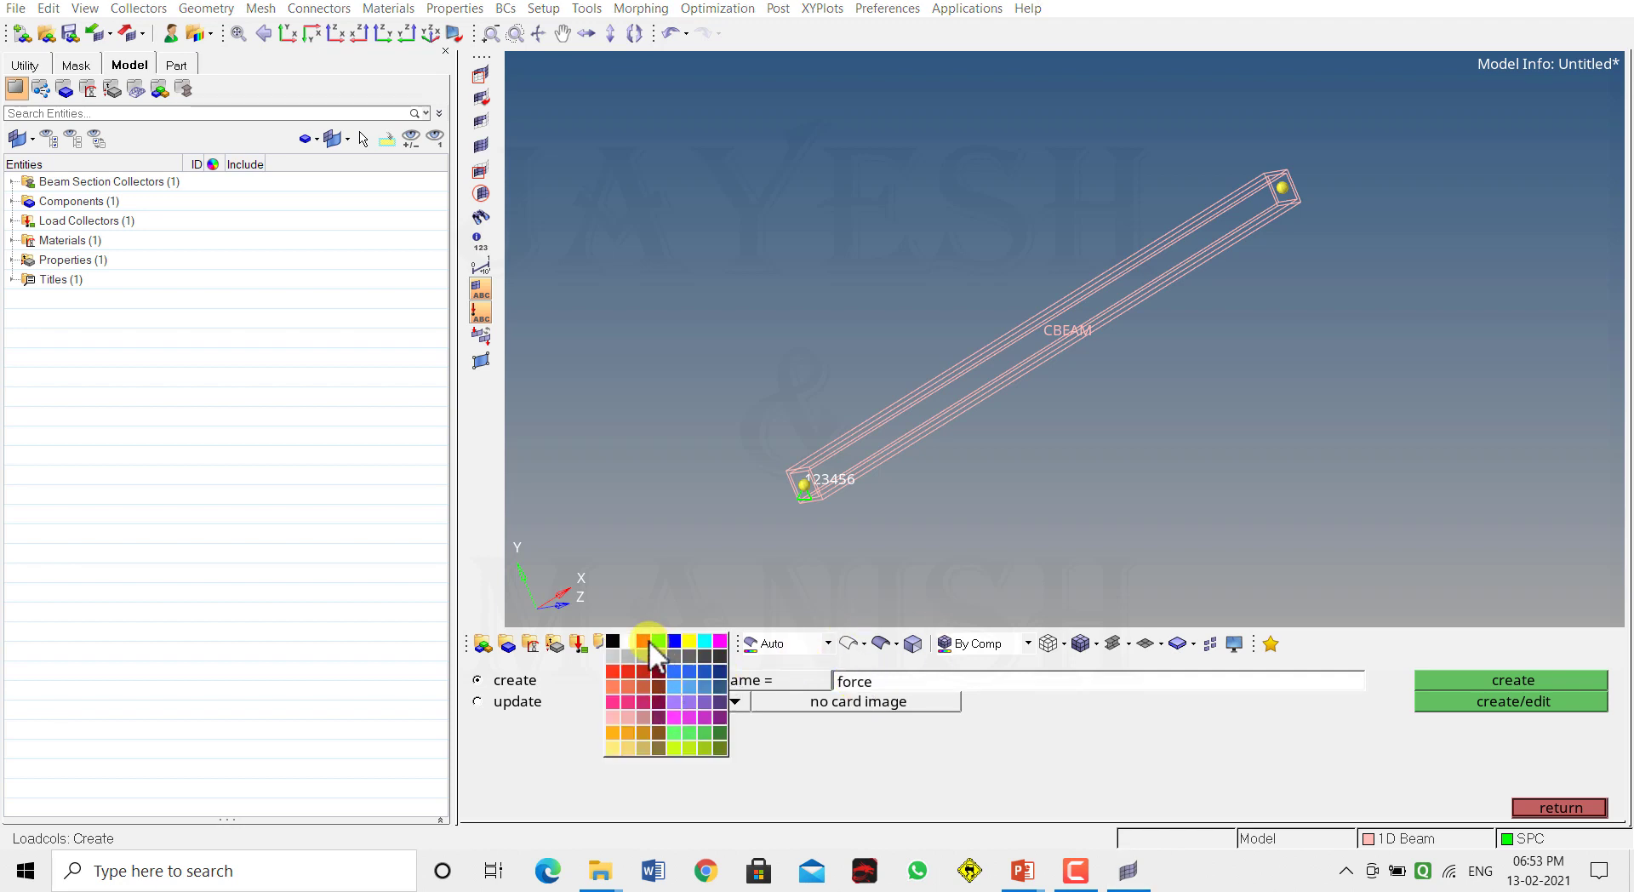
{"action": "left_click", "coordinate": [648, 640]}
{"action": "left_click", "coordinate": [1534, 678]}
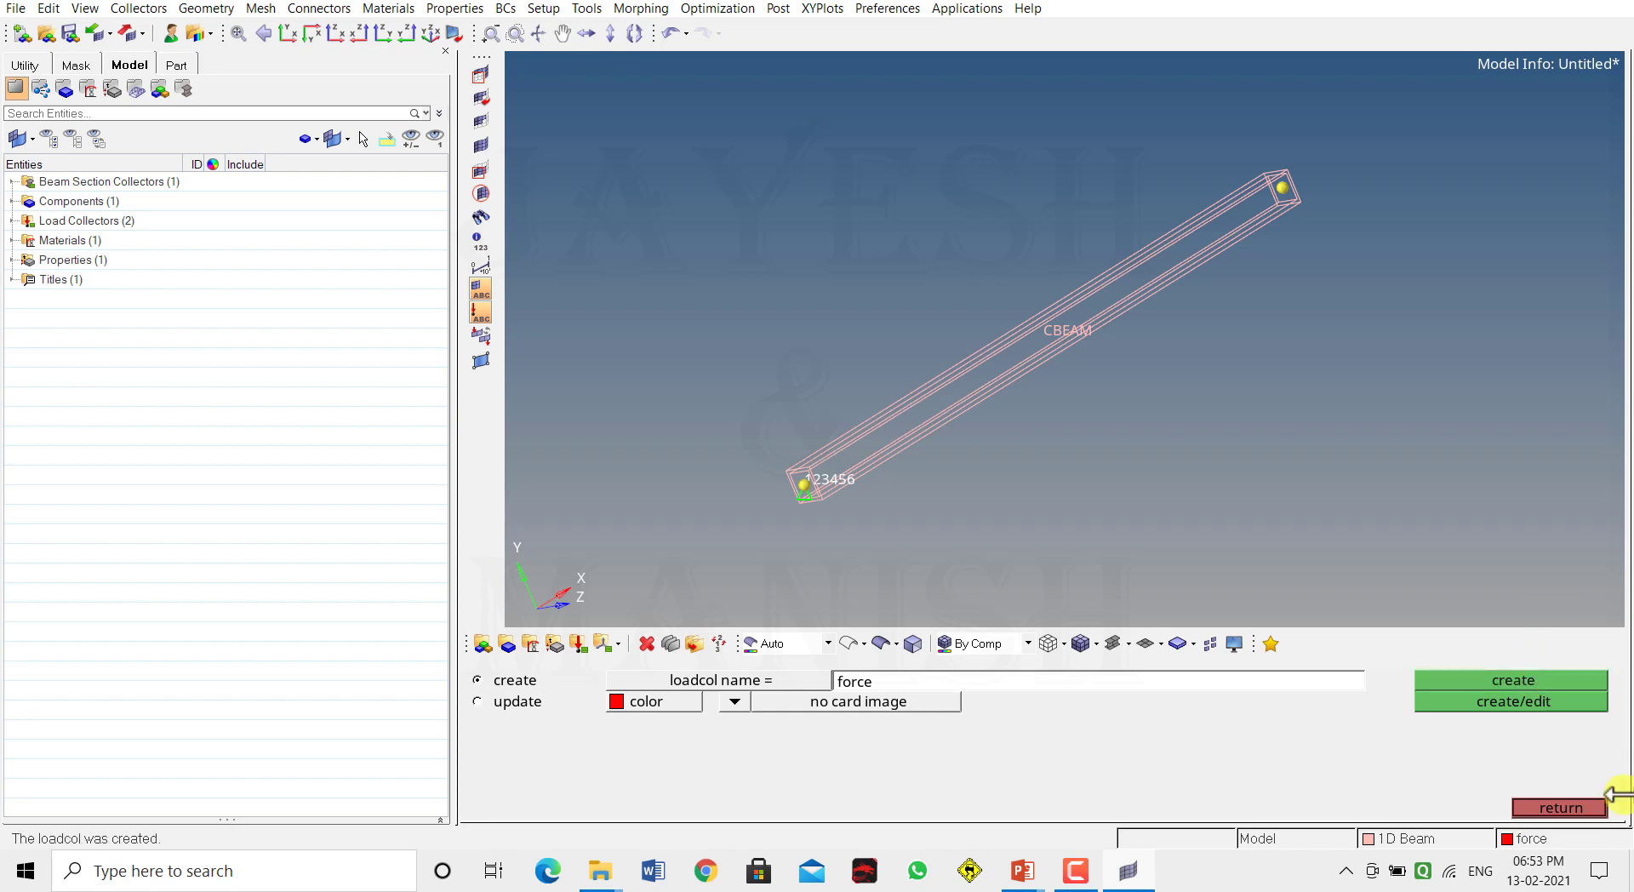
{"action": "left_click", "coordinate": [1545, 807]}
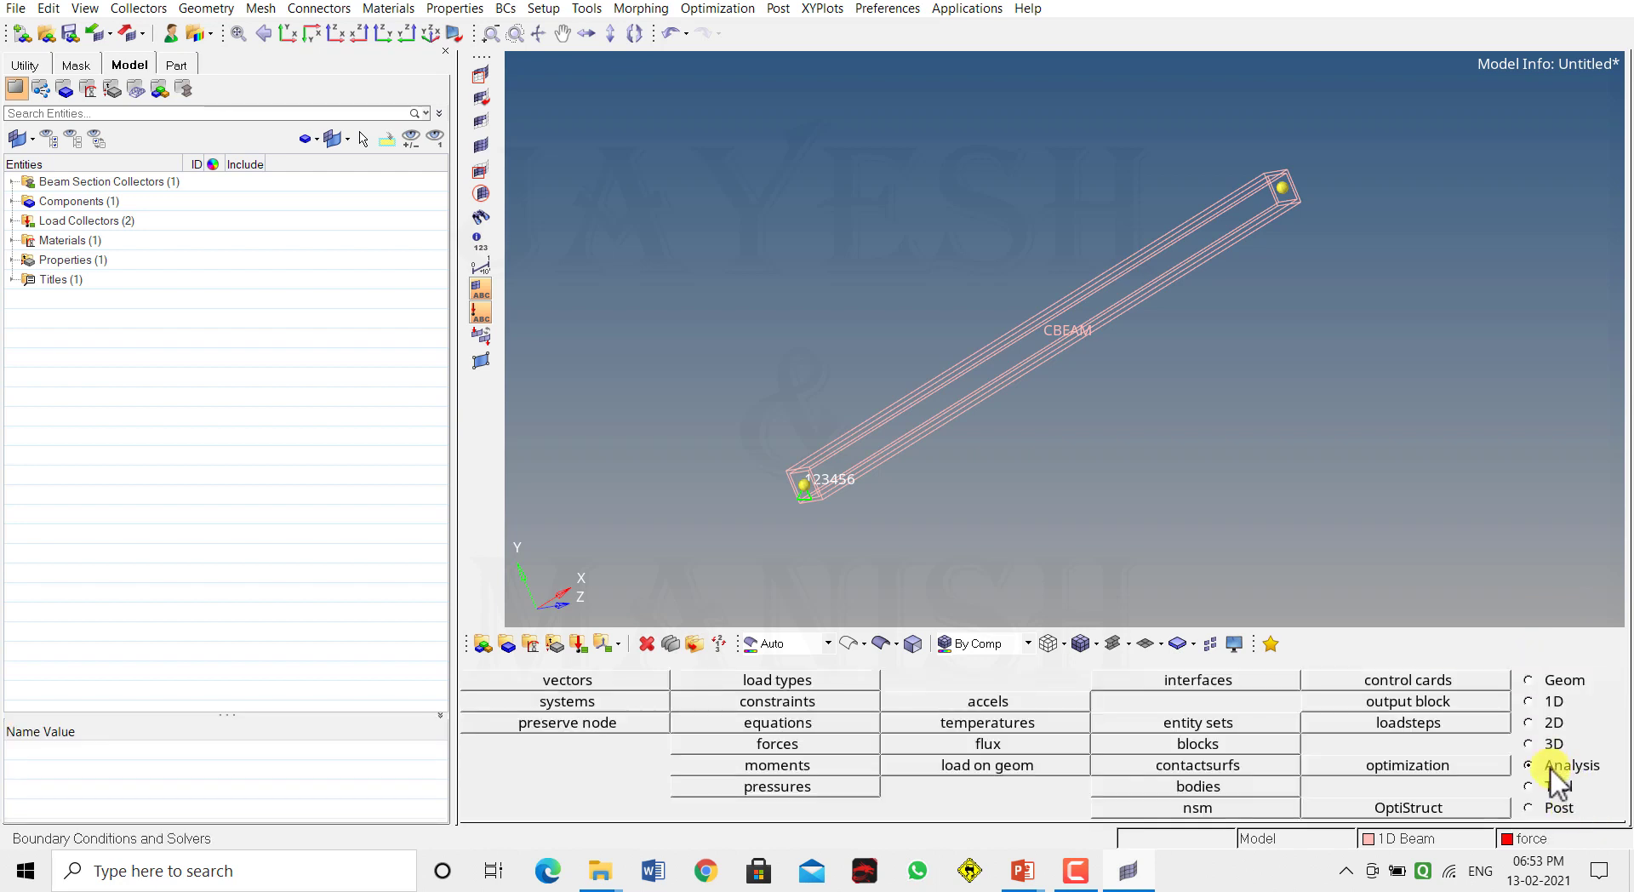
- Fit the beam in the view and snap to a straight front view
{"action": "left_click", "coordinate": [778, 744]}
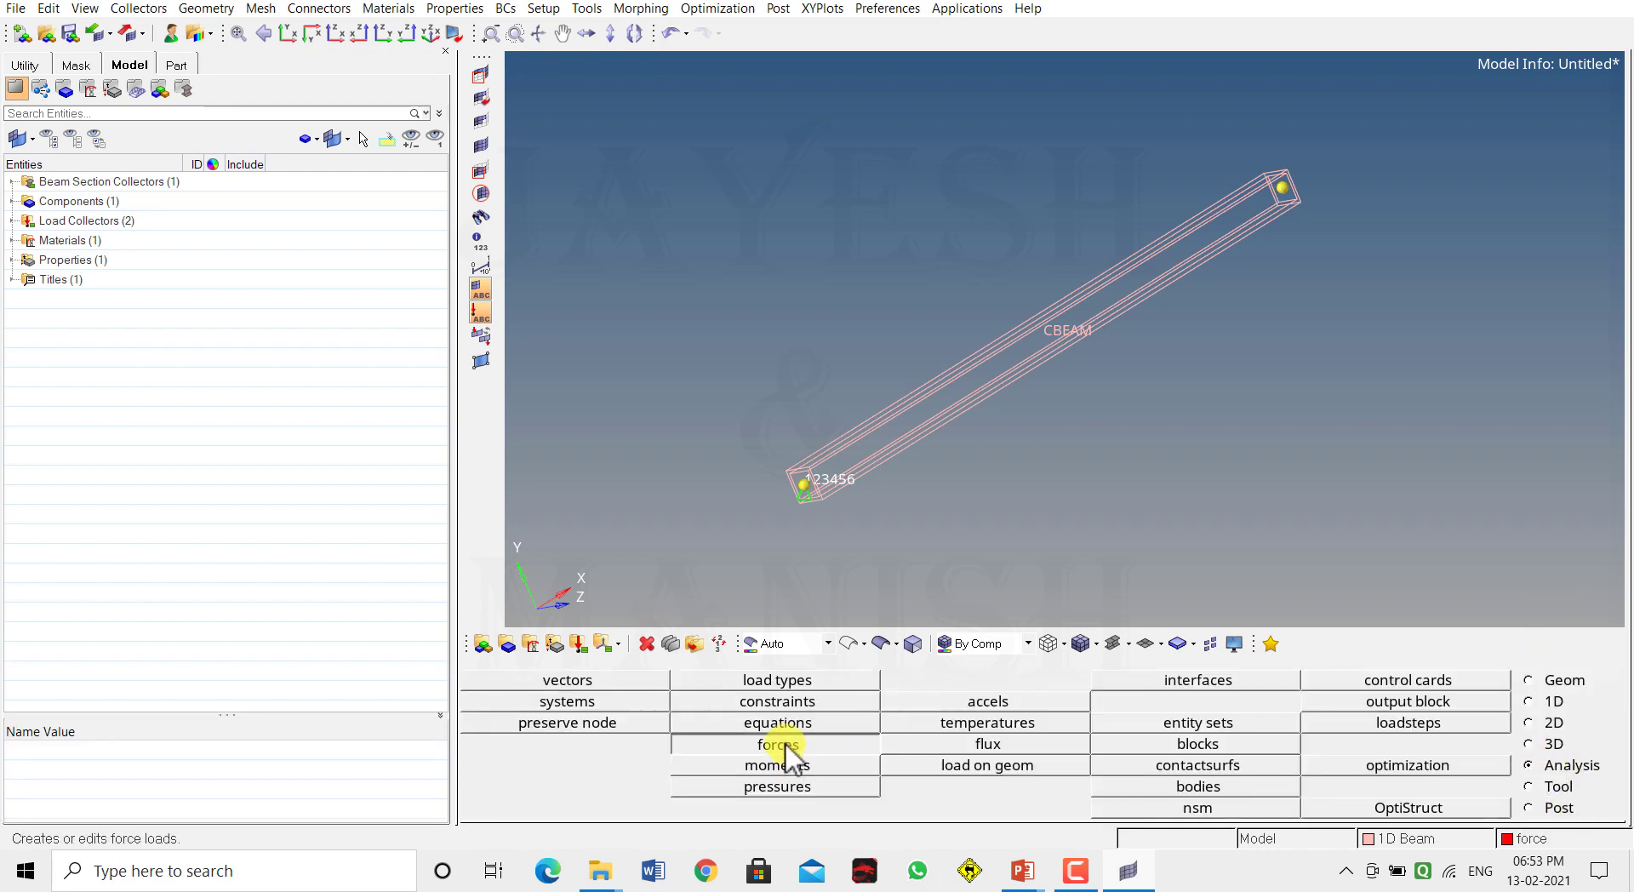
{"action": "key", "text": "Escape"}
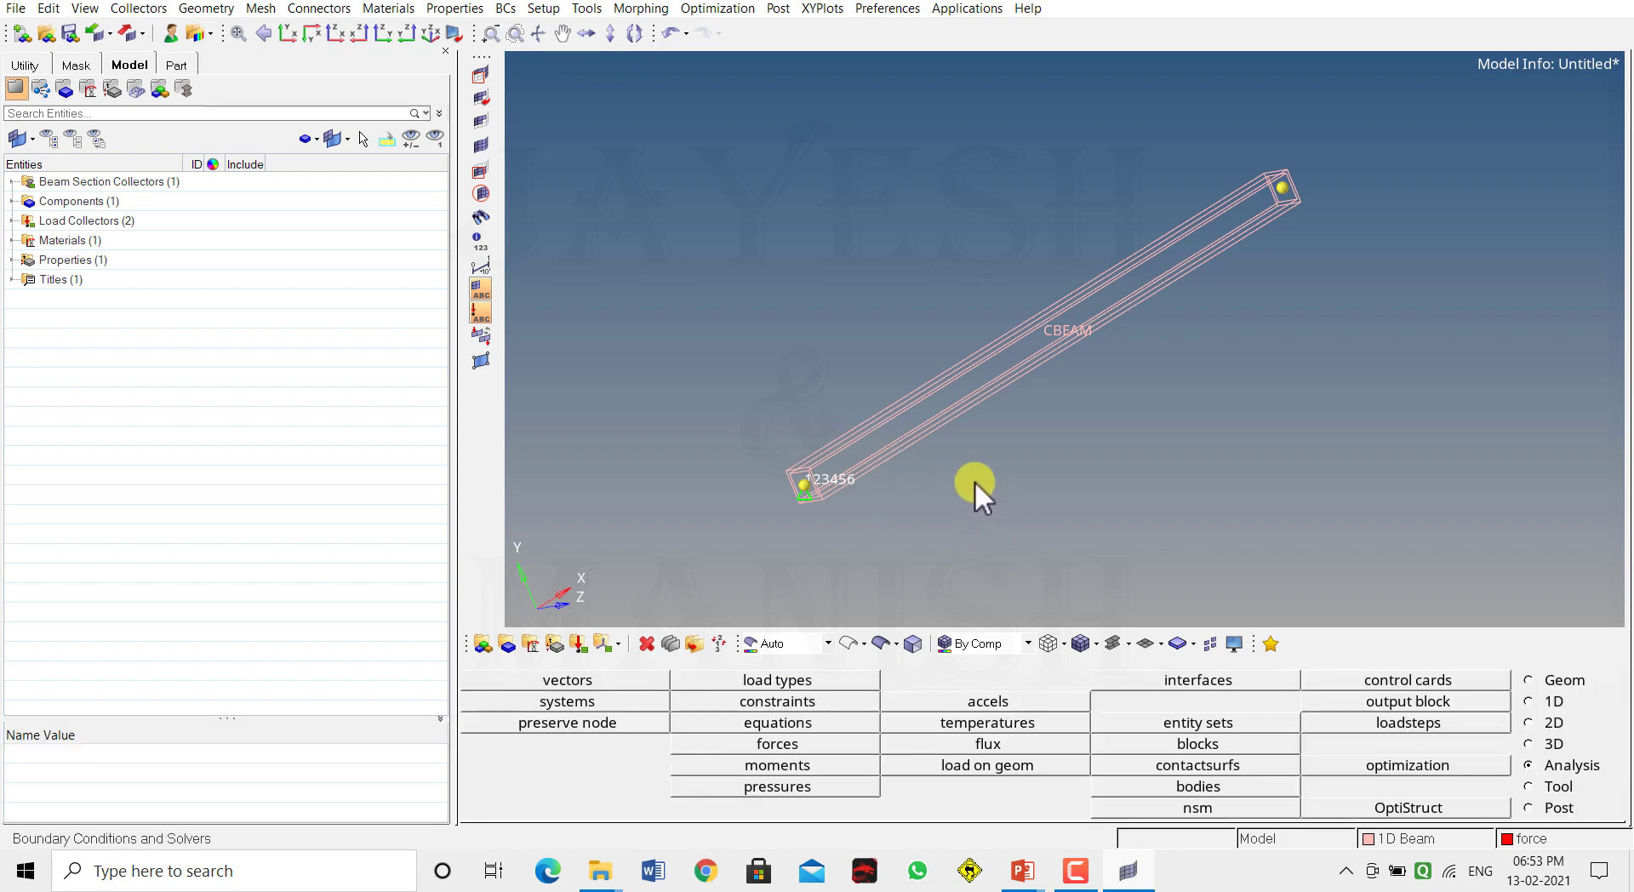
{"action": "scroll", "coordinate": [1047, 395], "scroll_direction": "up", "scroll_amount": 3}
{"action": "scroll", "coordinate": [927, 369], "scroll_direction": "up", "scroll_amount": 2}
{"action": "scroll", "coordinate": [923, 371], "scroll_direction": "down", "scroll_amount": 1}
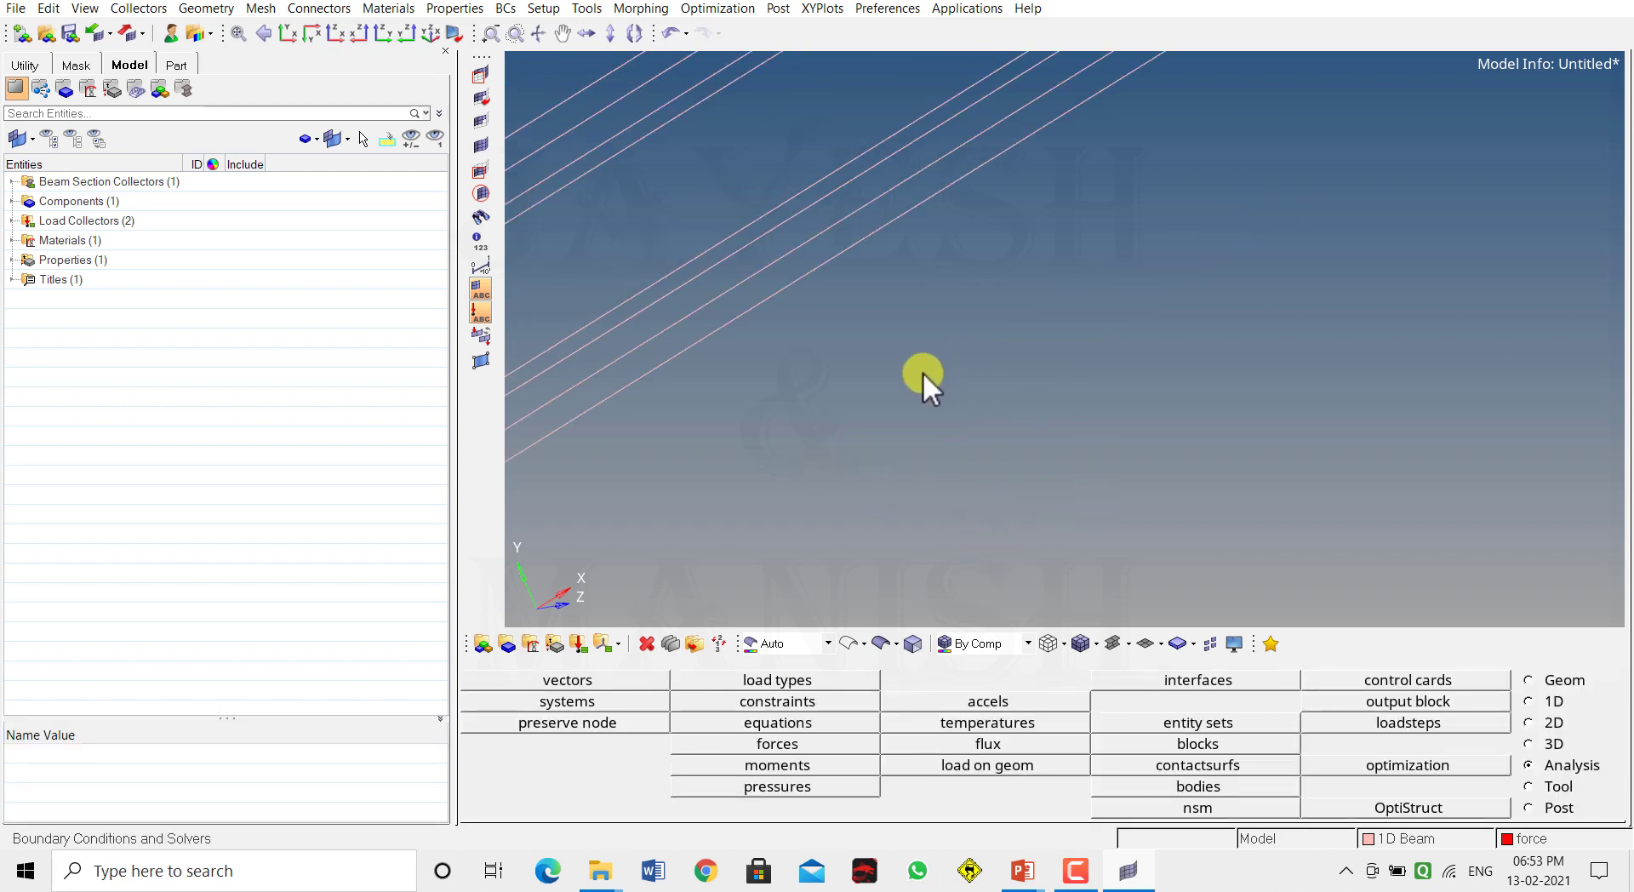
{"action": "key", "text": "f"}
{"action": "mouse_move", "coordinate": [973, 454]}
{"action": "left_mouse_down", "text": "ctrl"}
{"action": "mouse_move", "coordinate": [889, 368]}
{"action": "mouse_move", "coordinate": [864, 400]}
{"action": "left_mouse_up", "text": "ctrl"}
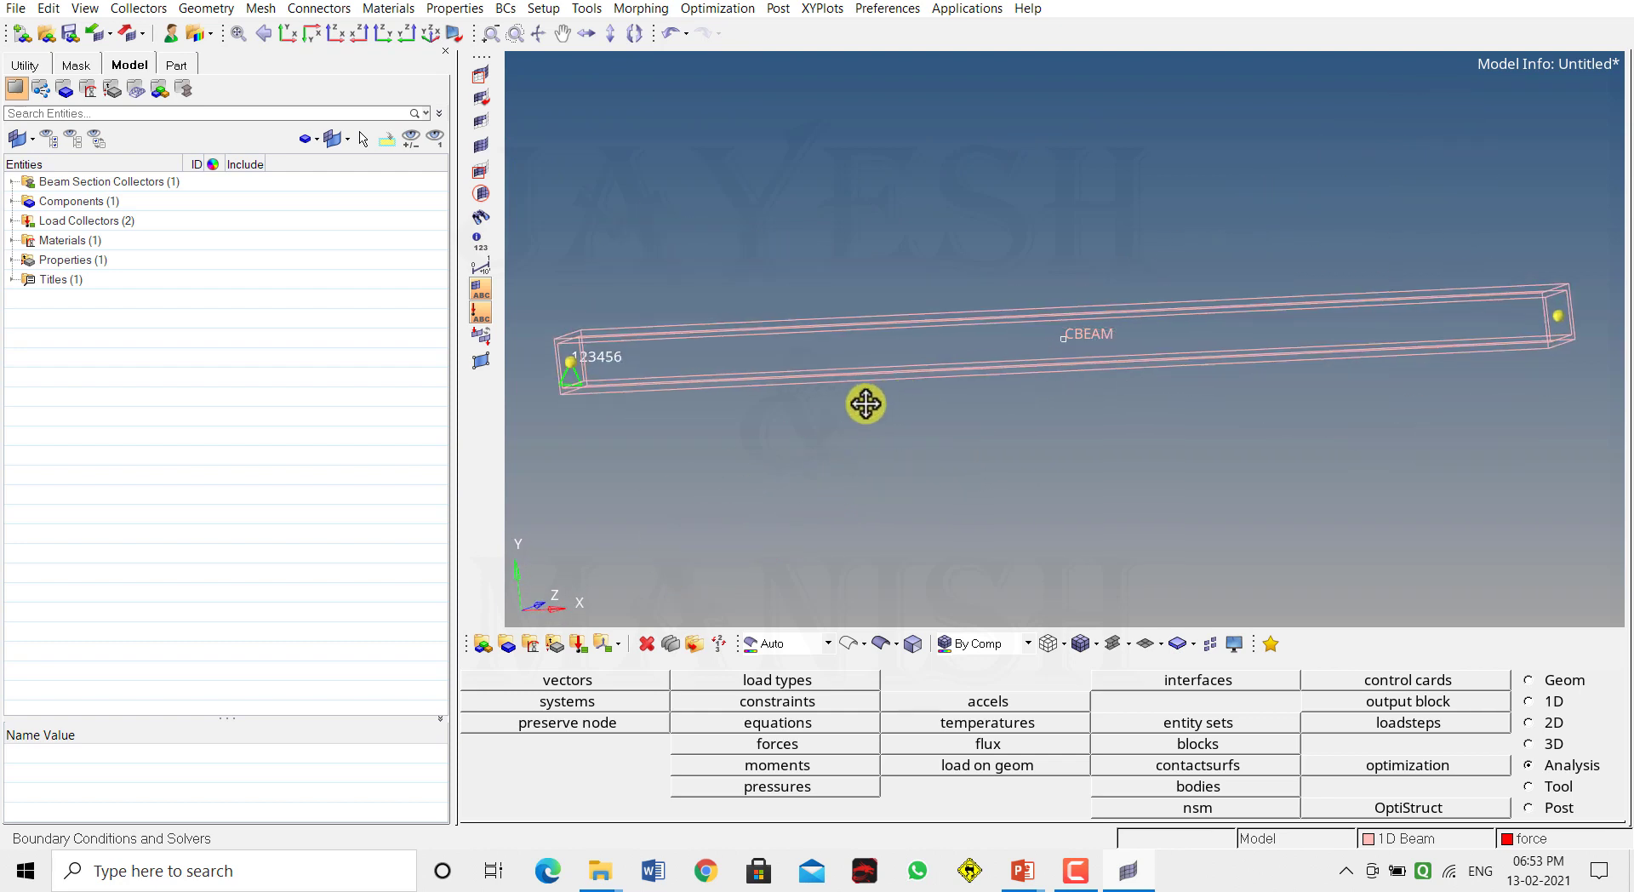
{"action": "left_click", "coordinate": [290, 35]}
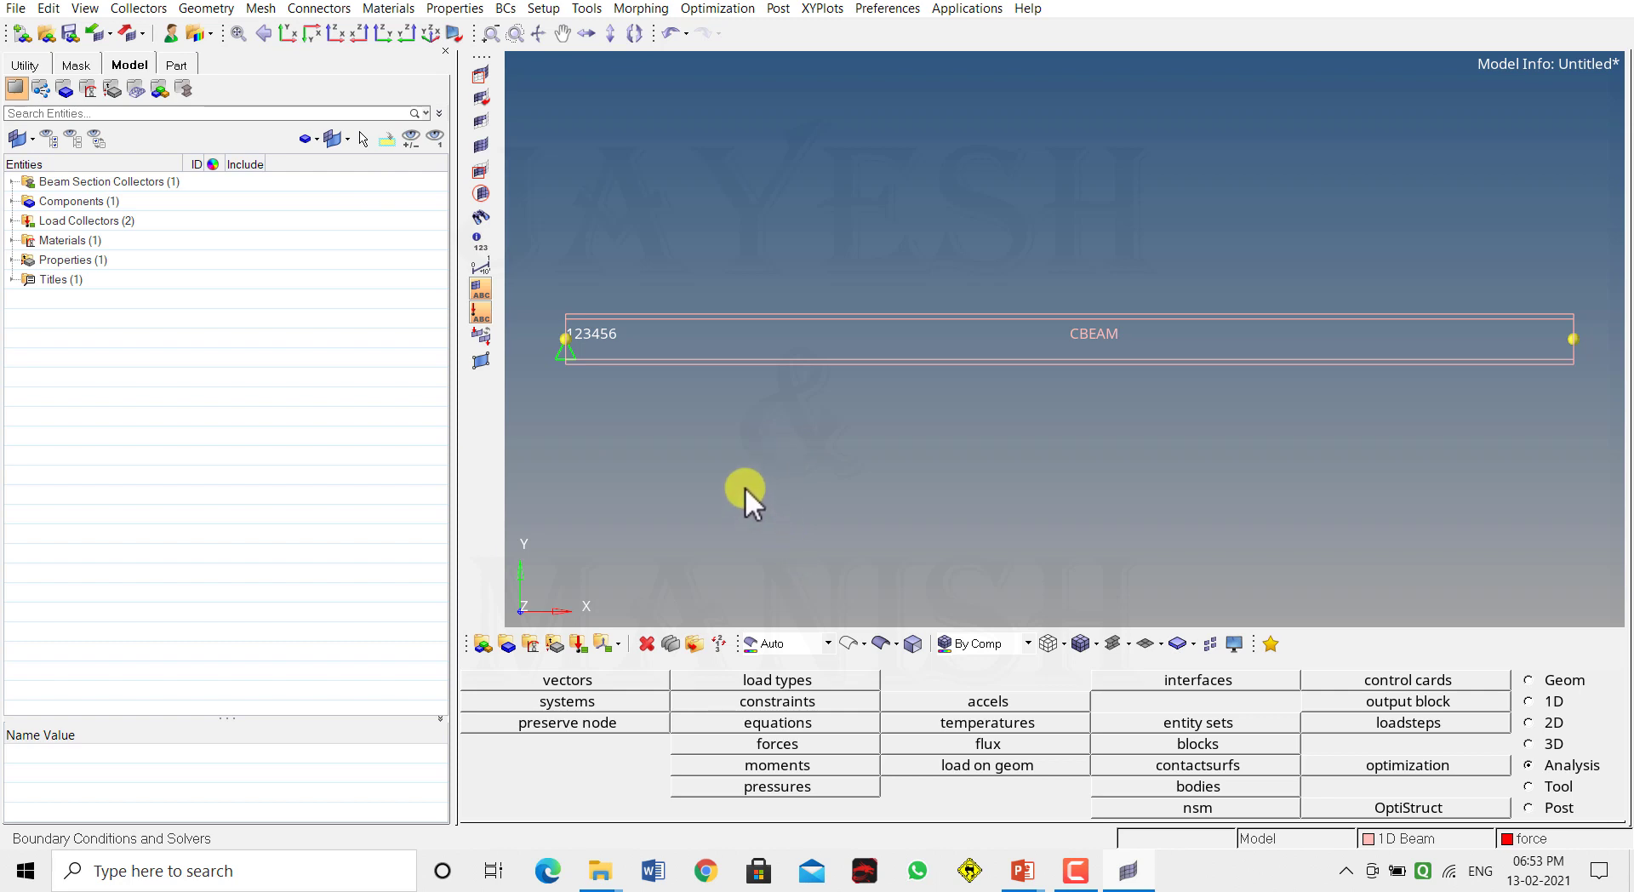
- Apply a -100000 force along the y-axis at the beam's right-end node
{"action": "left_click", "coordinate": [797, 742]}
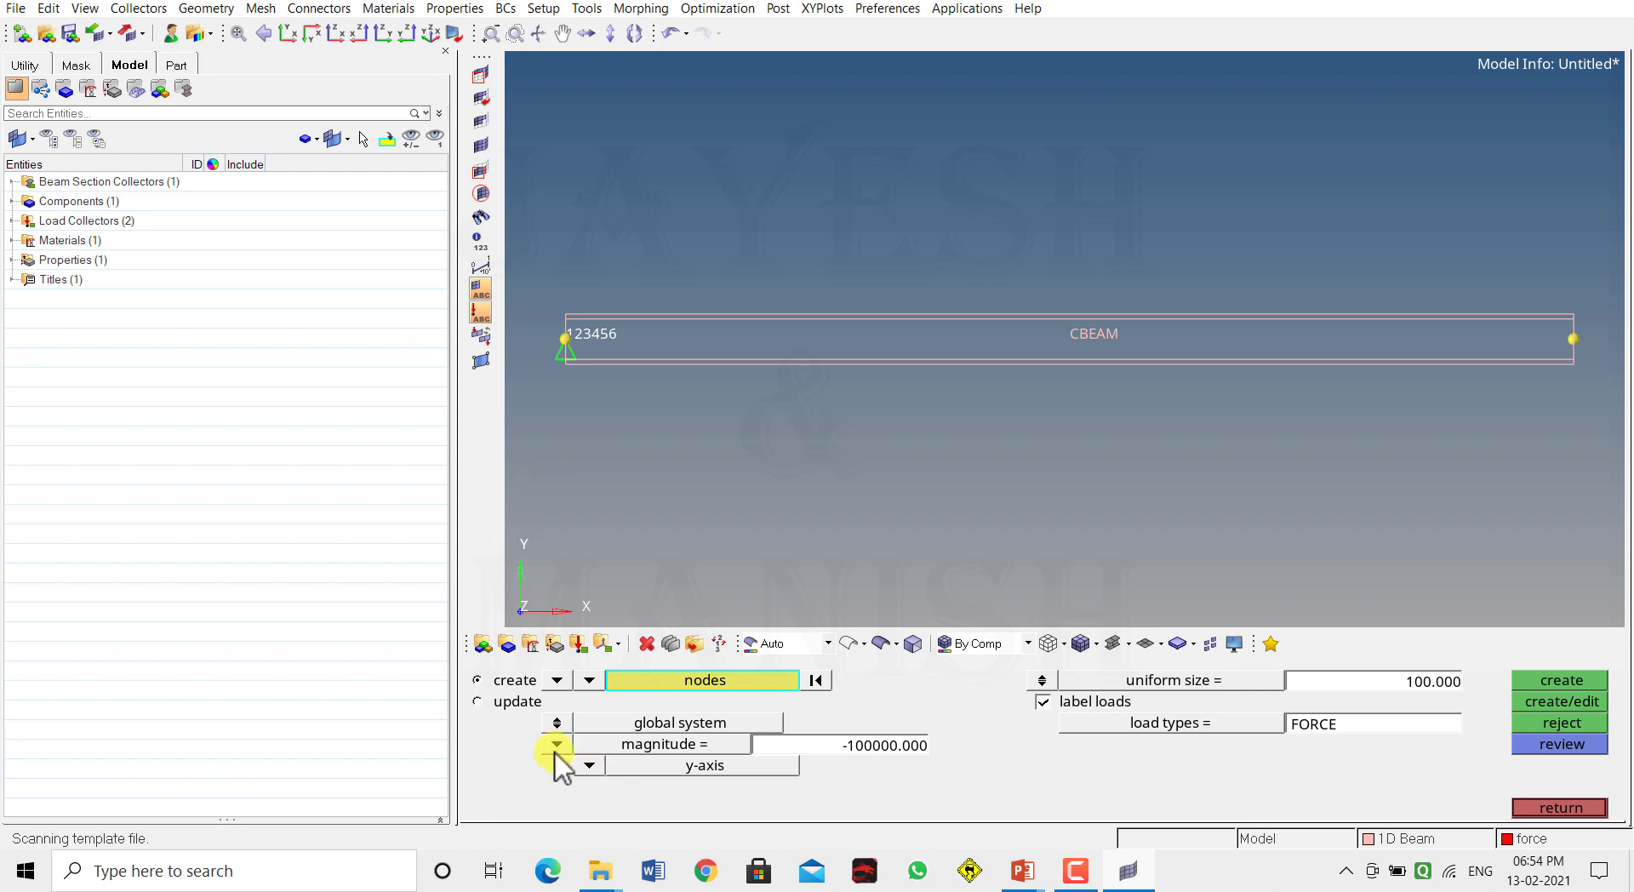
{"action": "left_click", "coordinate": [589, 765]}
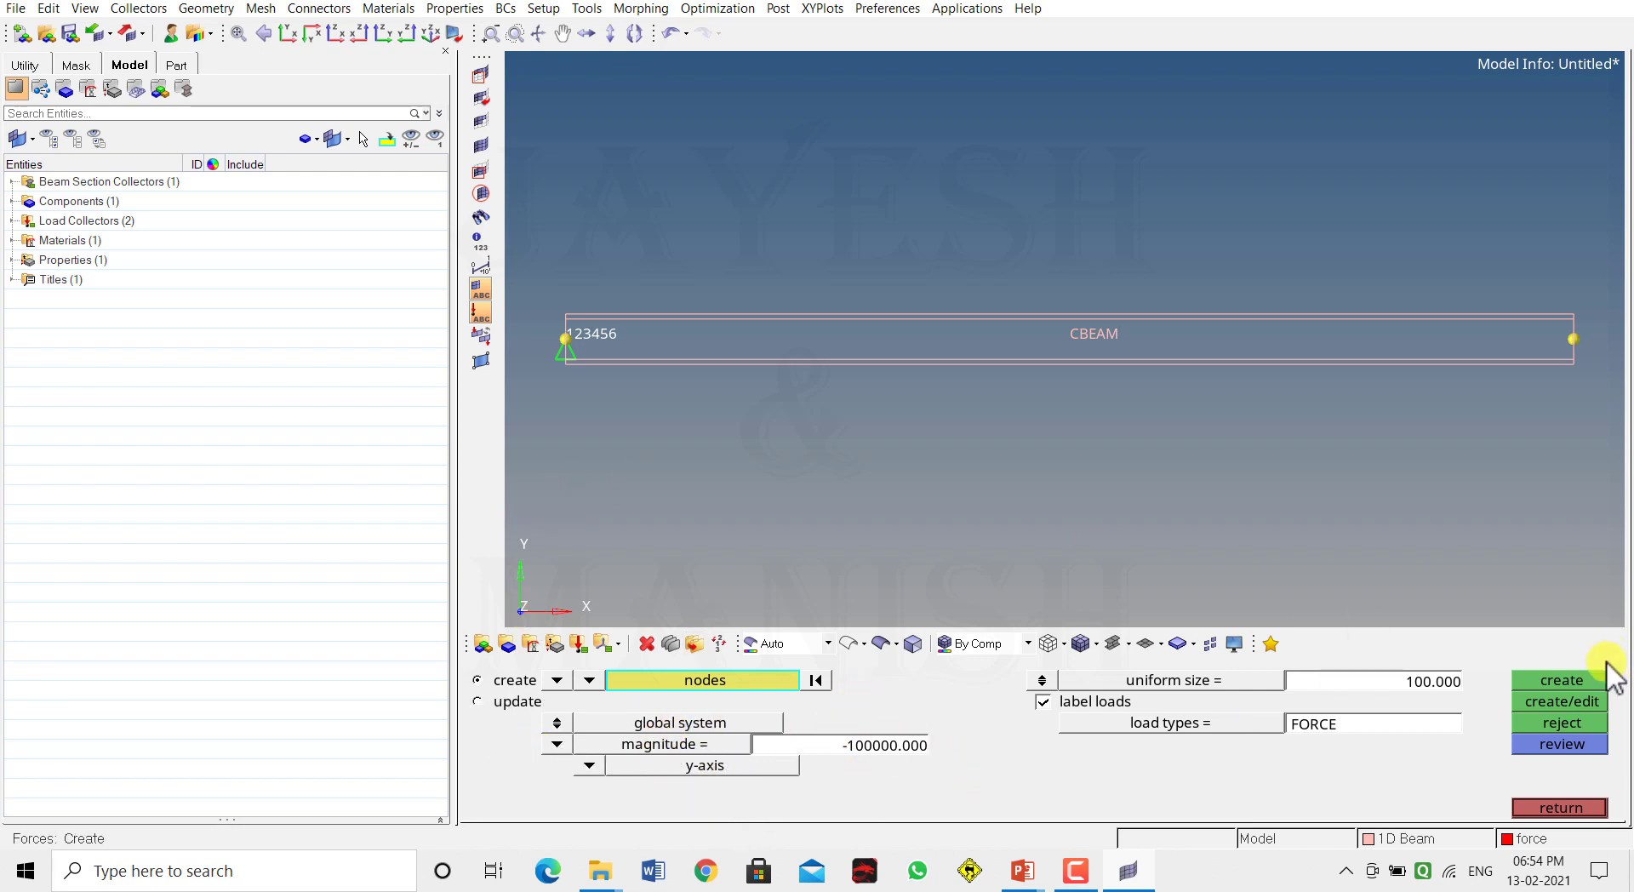
{"action": "left_click", "coordinate": [1551, 679]}
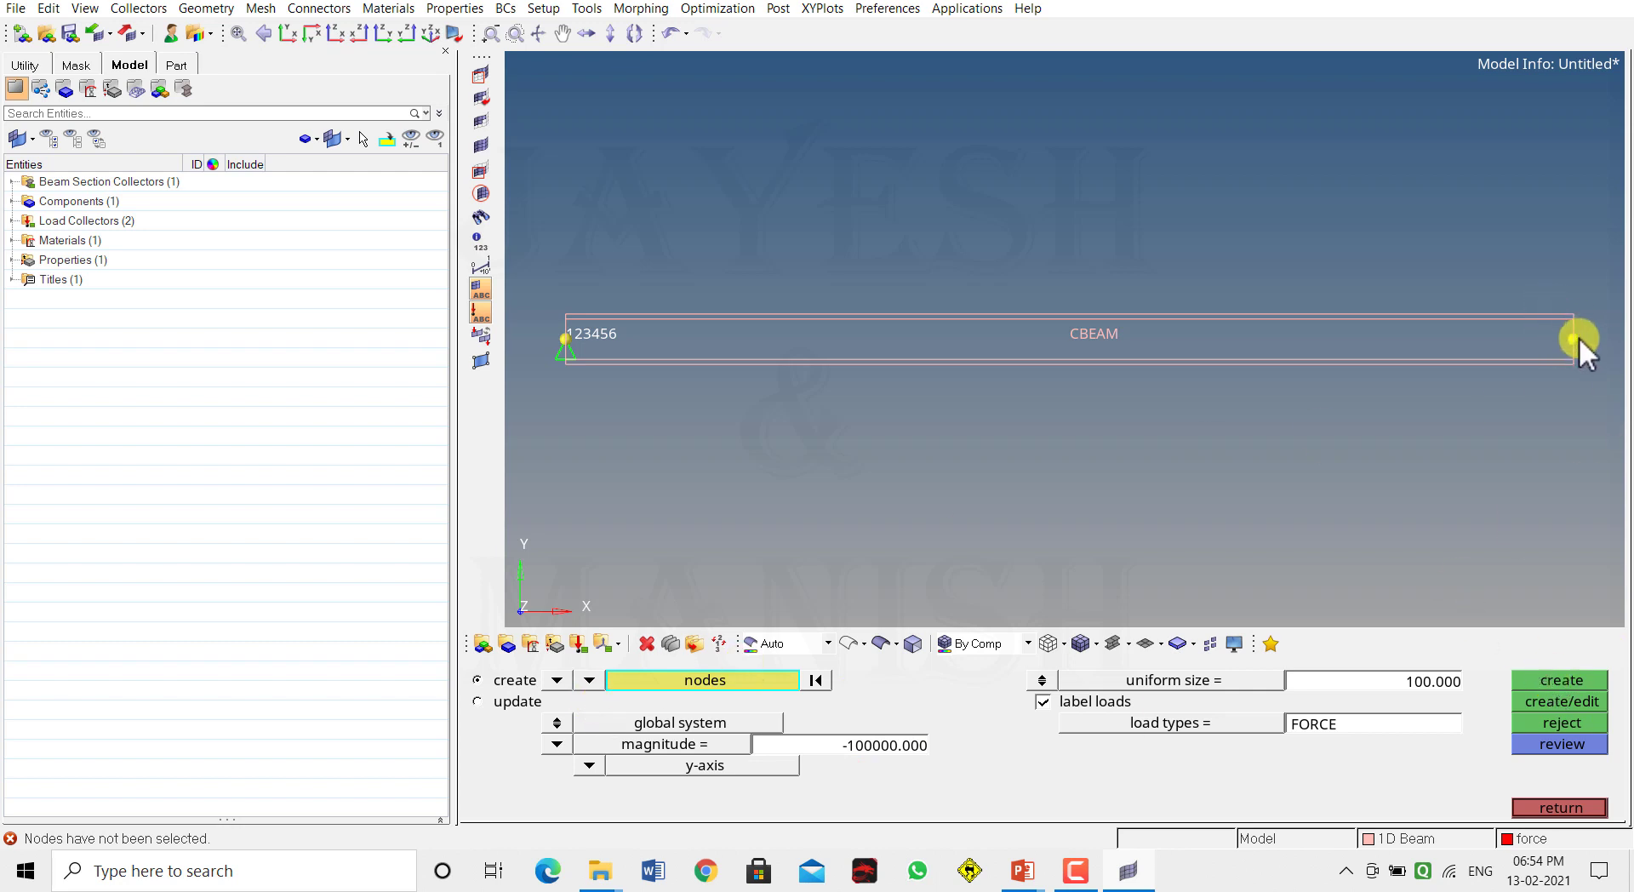
{"action": "left_click", "coordinate": [1576, 339]}
{"action": "left_click", "coordinate": [1554, 677]}
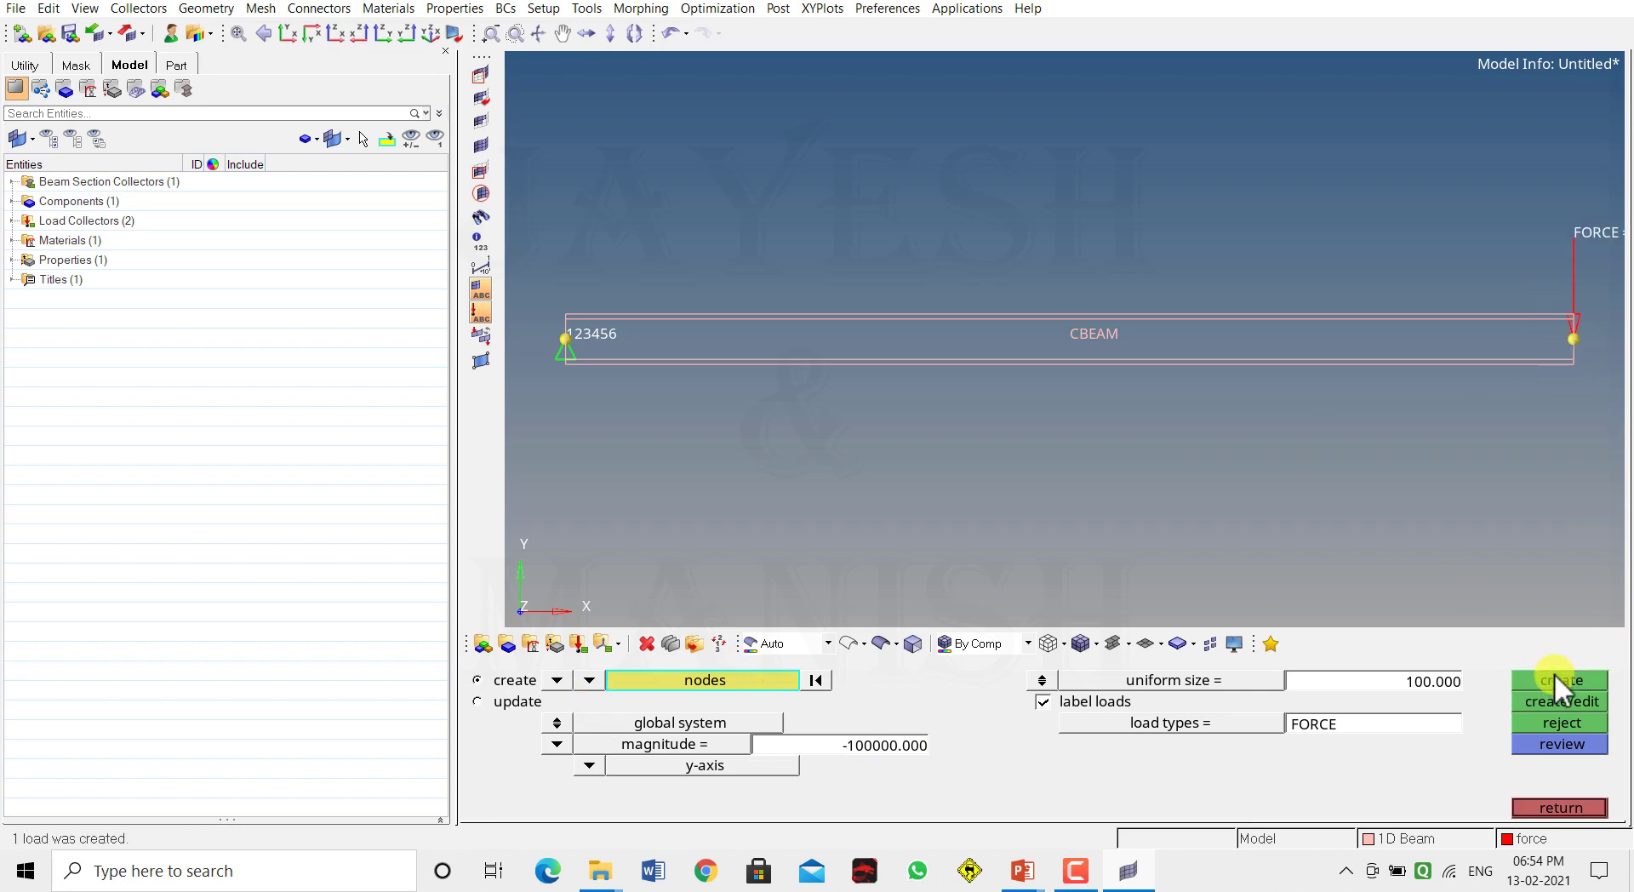
{"action": "scroll", "coordinate": [1472, 207], "scroll_direction": "up", "scroll_amount": 1}
{"action": "scroll", "coordinate": [1473, 208], "scroll_direction": "down", "scroll_amount": 3}
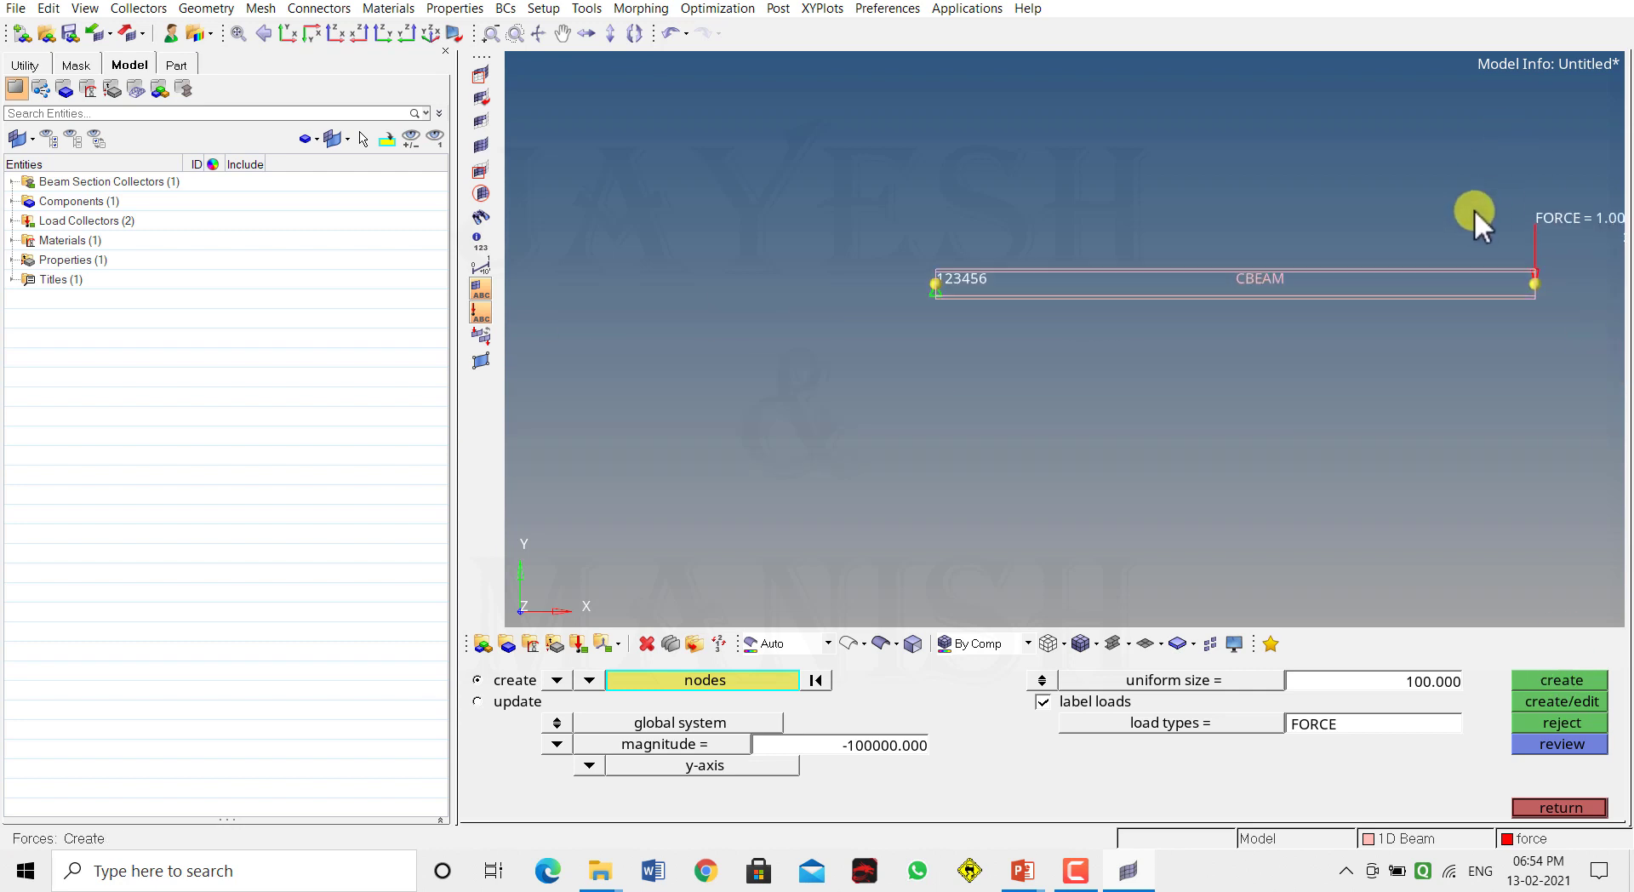
{"action": "right_click_drag", "start_coordinate": [1417, 249], "coordinate": [1277, 298], "text": "ctrl"}
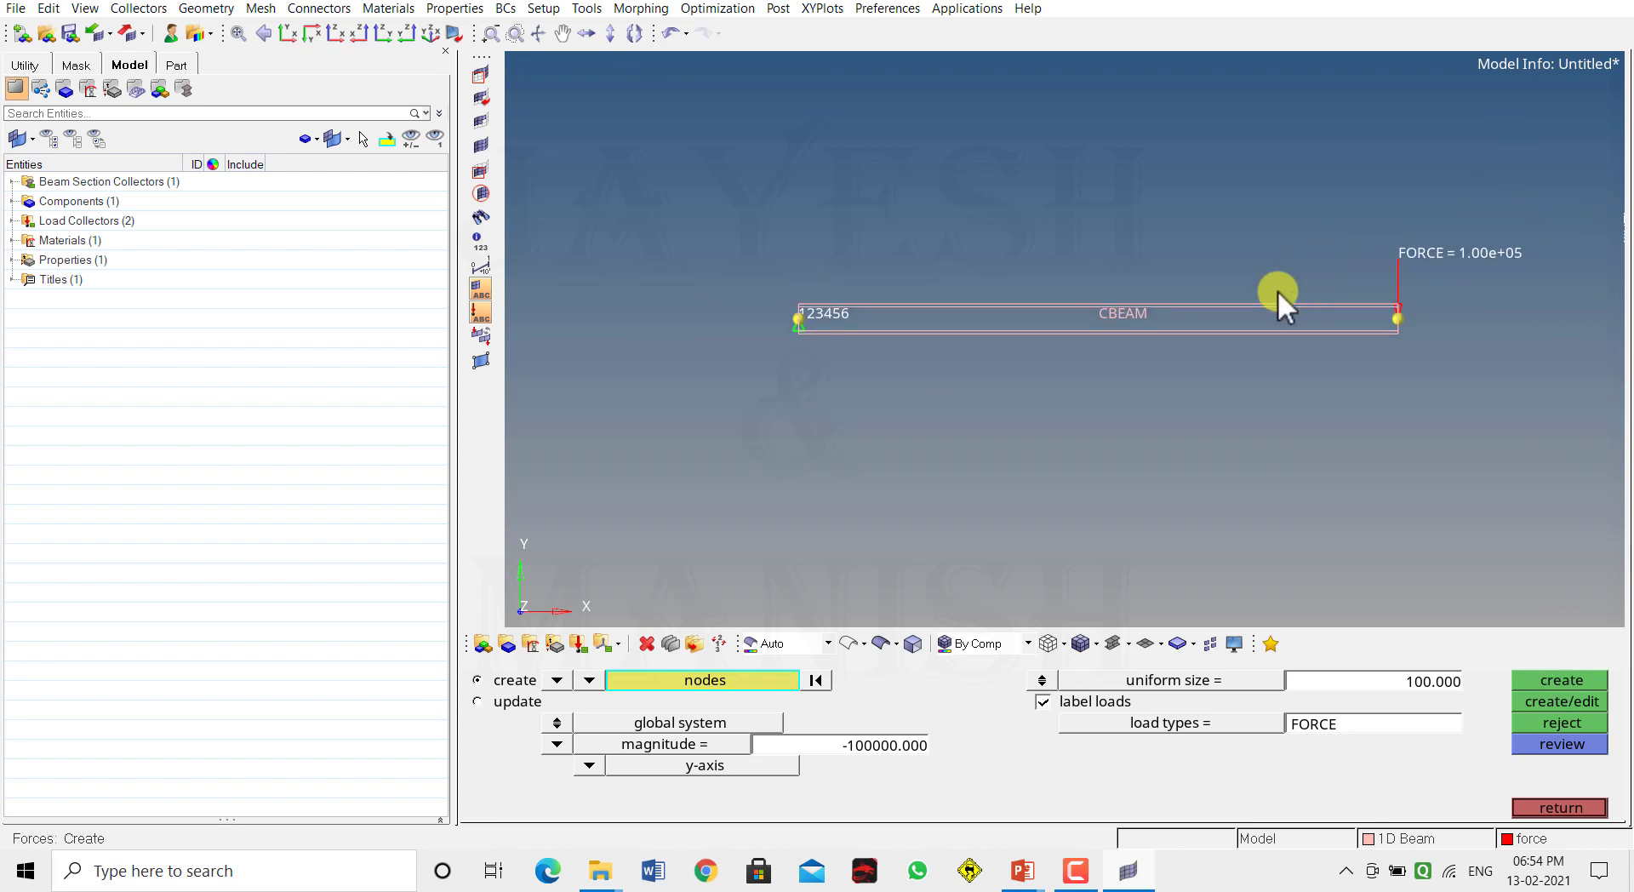
{"action": "scroll", "coordinate": [1277, 298], "scroll_direction": "up", "scroll_amount": 1}
{"action": "left_click", "coordinate": [1549, 807]}
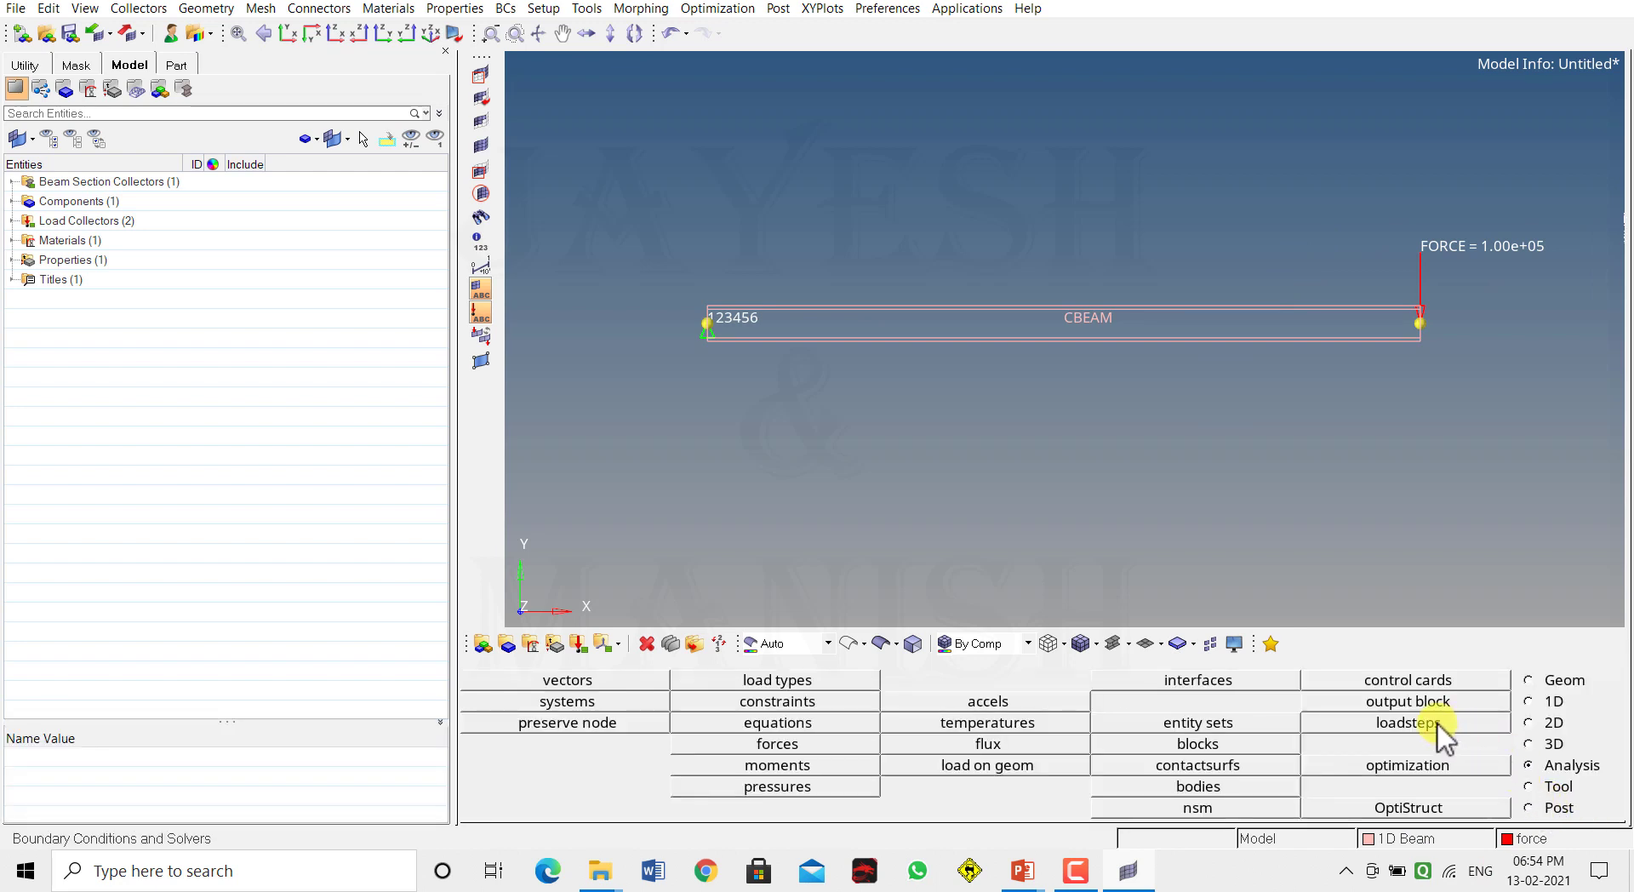
- Create linear static load step '1D Rod' using SPC for constraints and force as LOAD
{"action": "left_click", "coordinate": [1412, 723]}
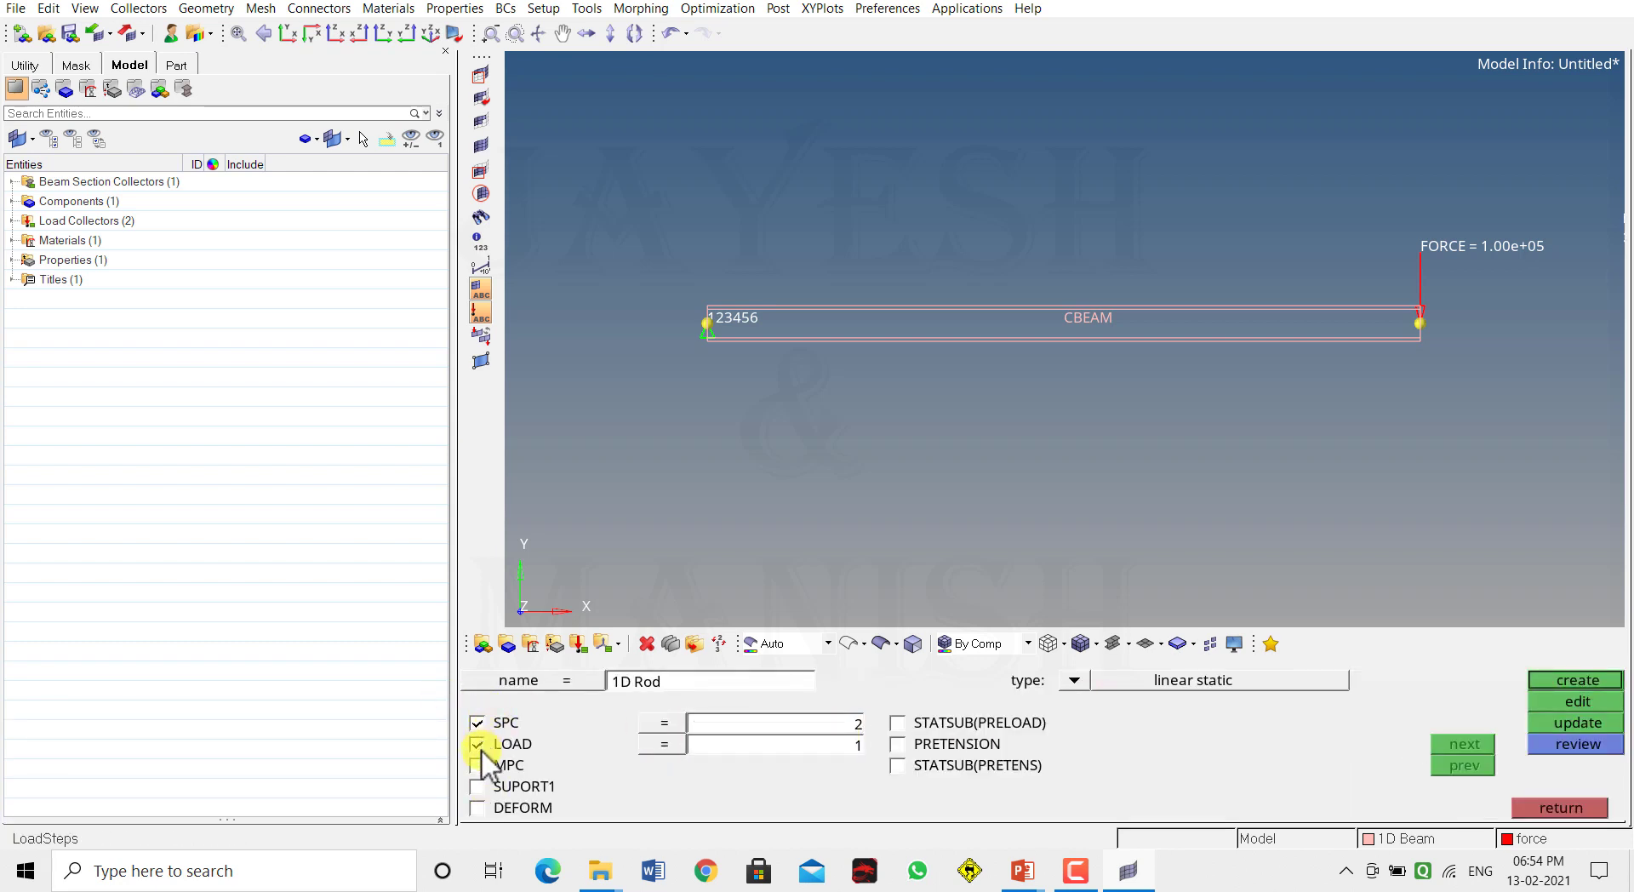
{"action": "left_click", "coordinate": [660, 730]}
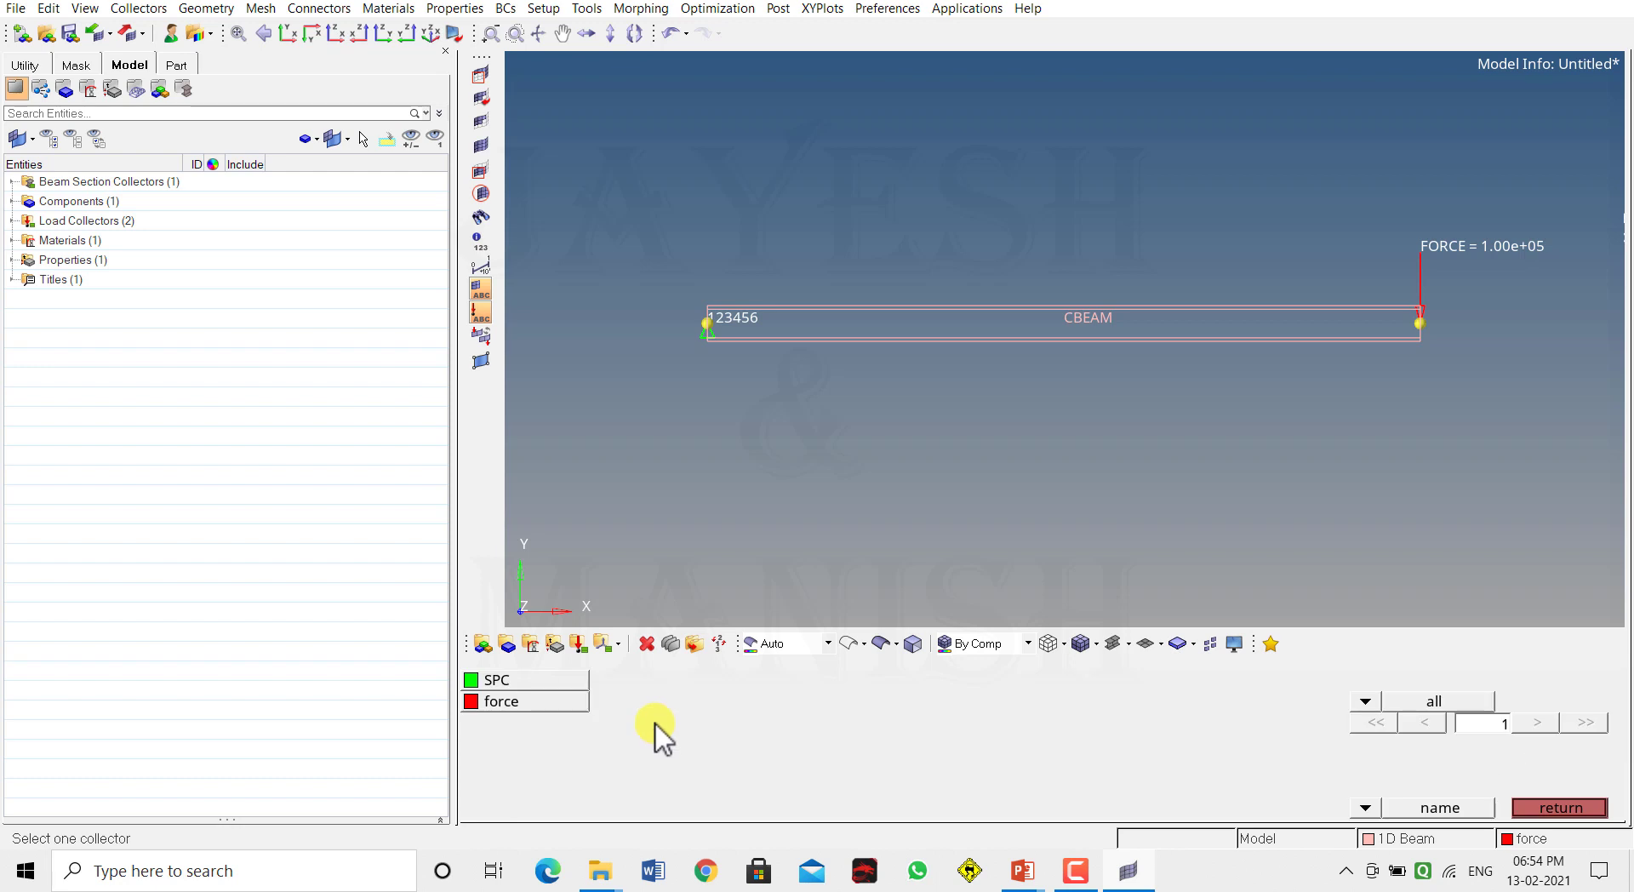
{"action": "left_click", "coordinate": [543, 679]}
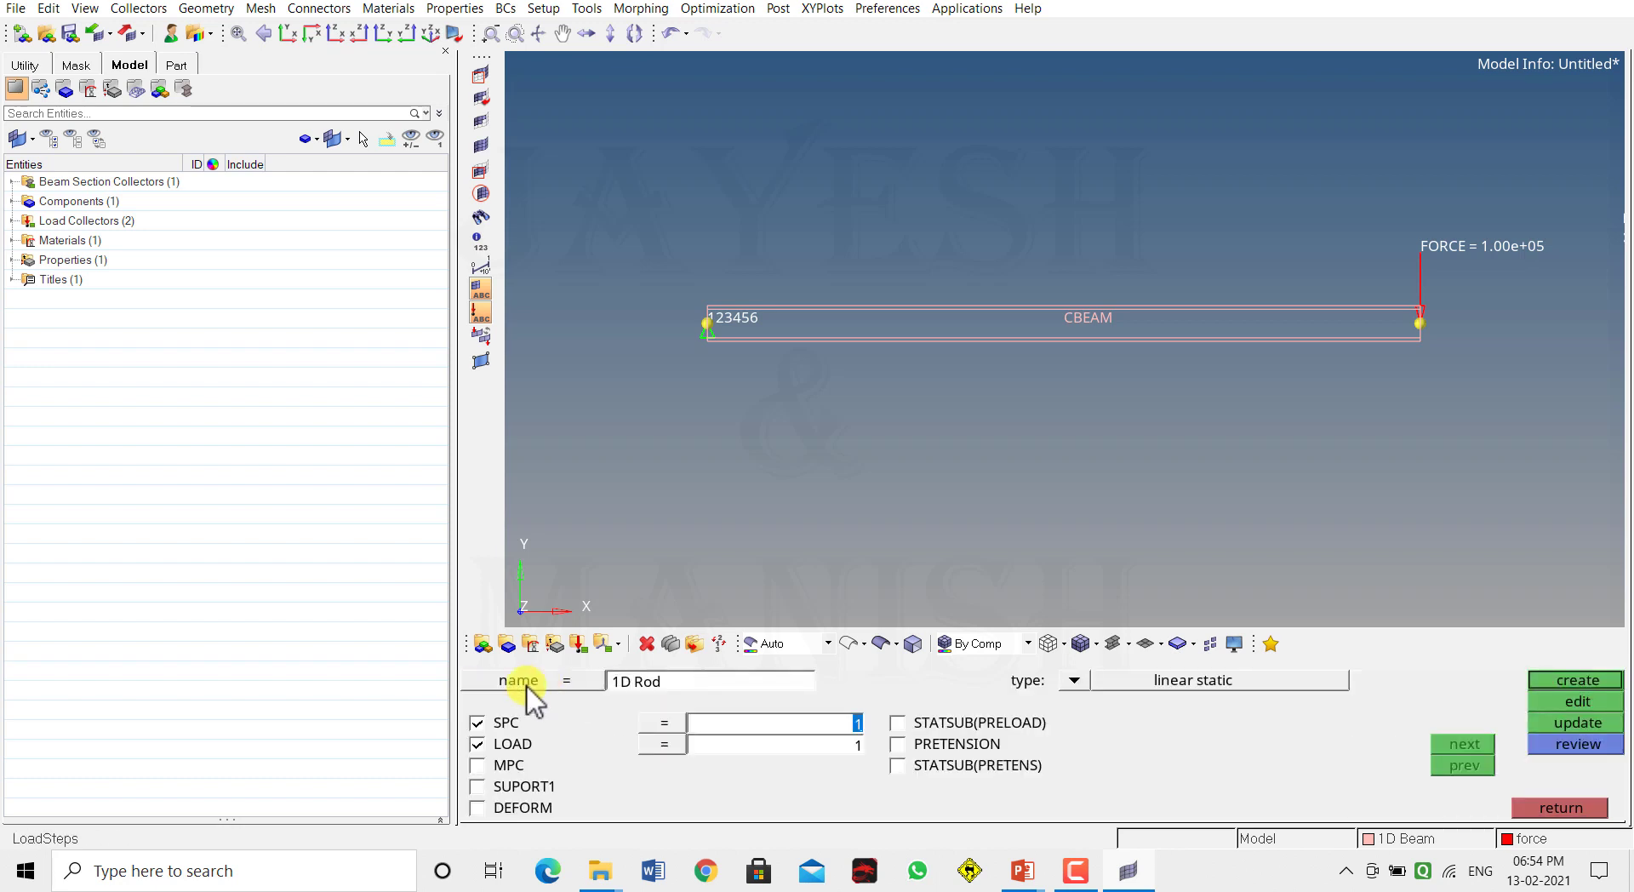
{"action": "left_click", "coordinate": [663, 746]}
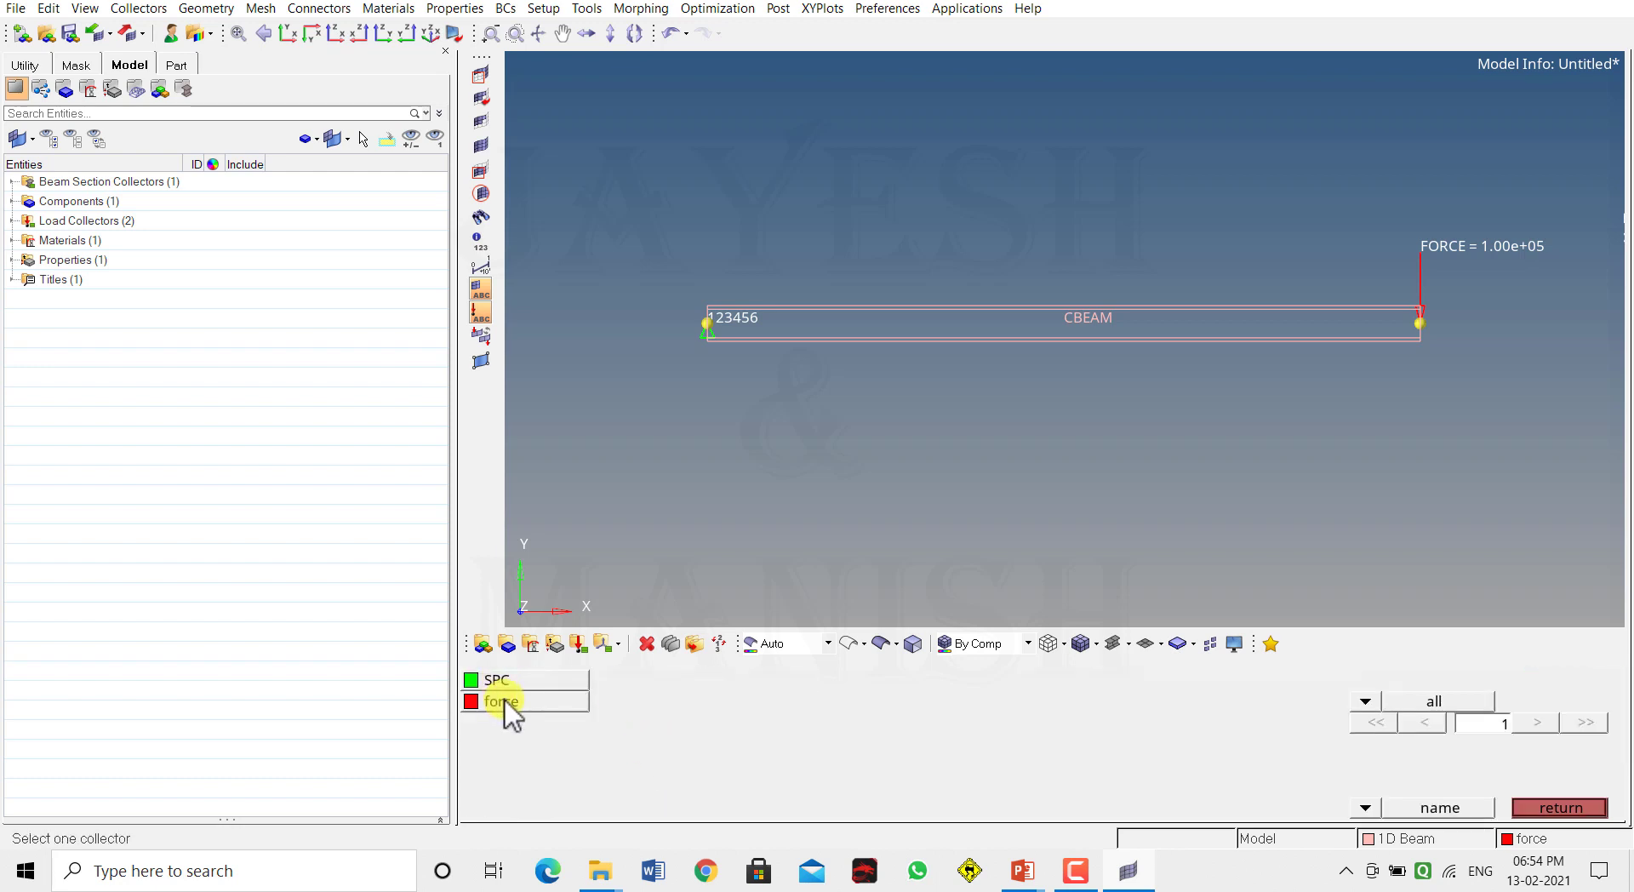
{"action": "left_click", "coordinate": [502, 701]}
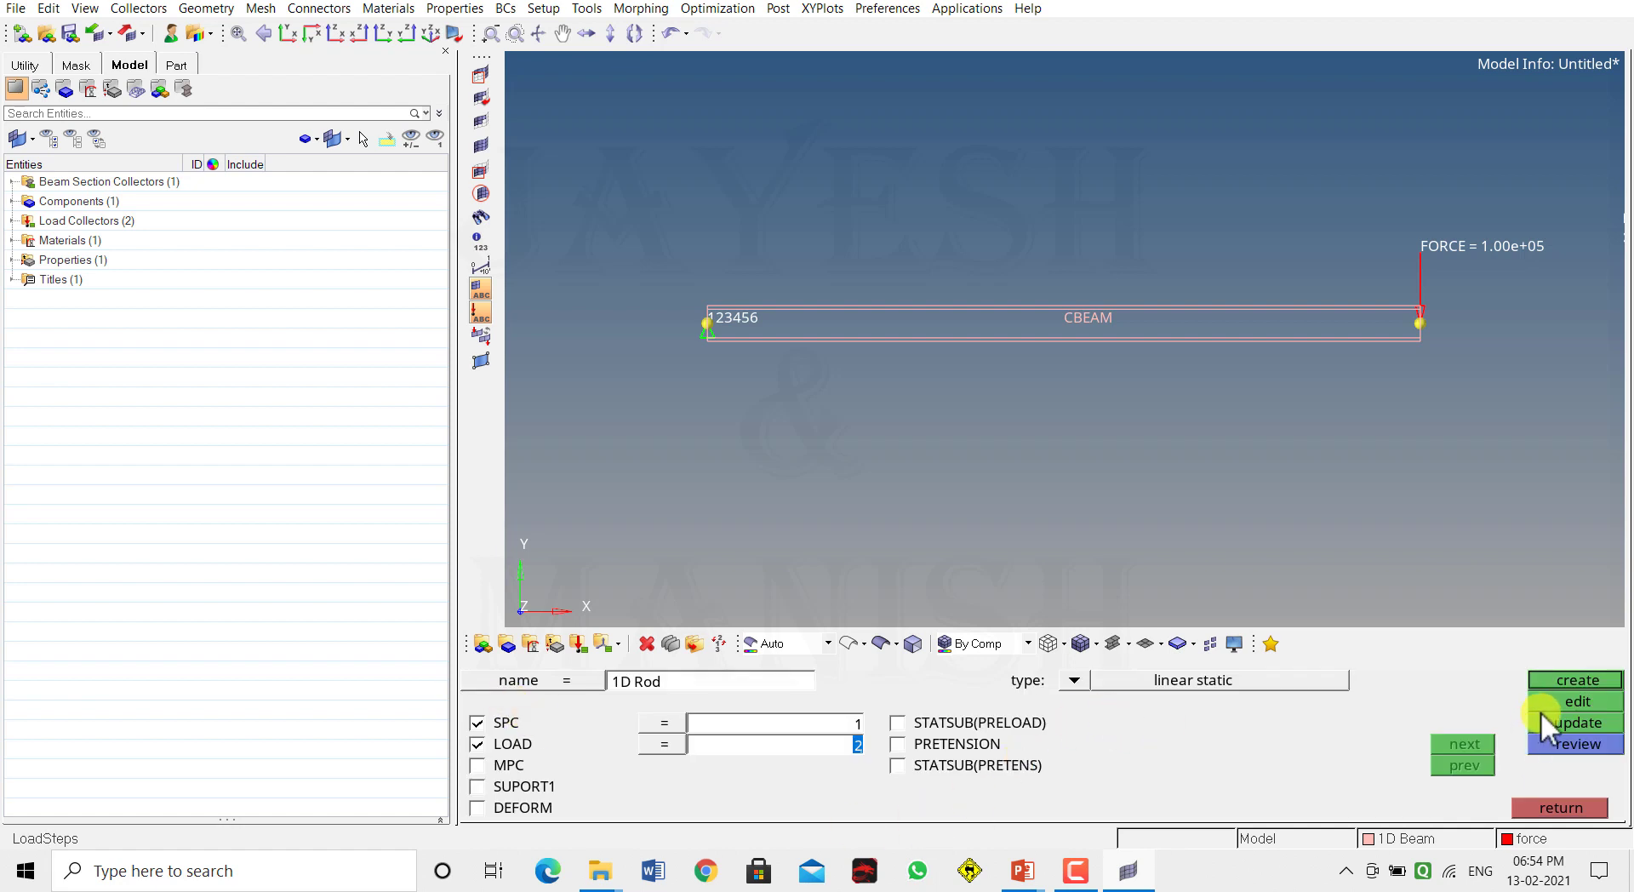
{"action": "left_click", "coordinate": [1580, 679]}
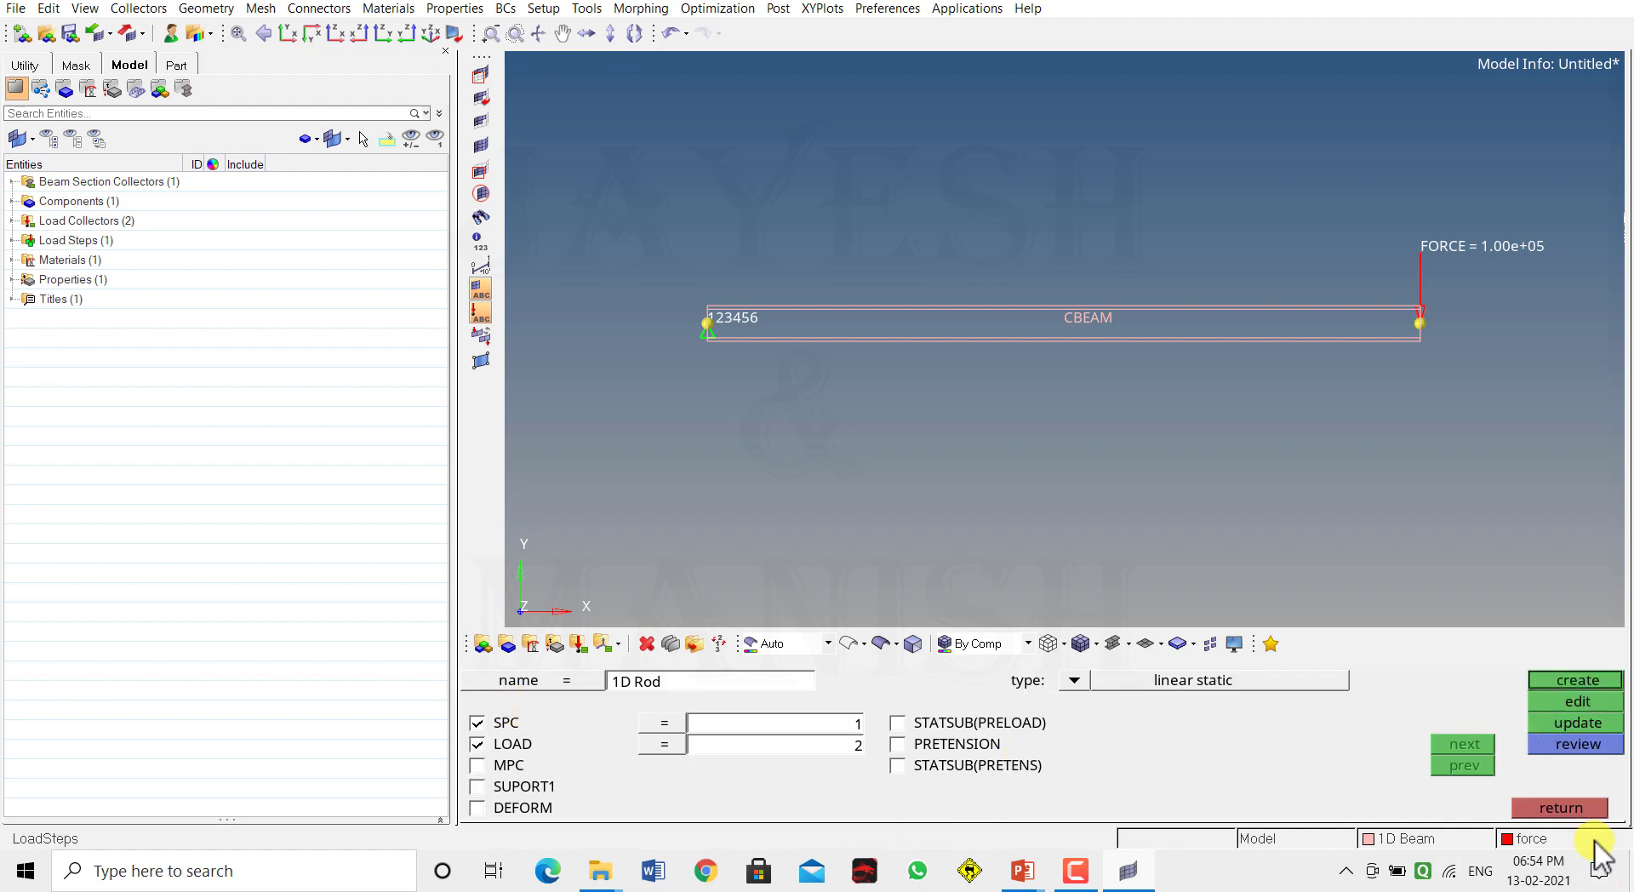
{"action": "left_click", "coordinate": [1532, 807]}
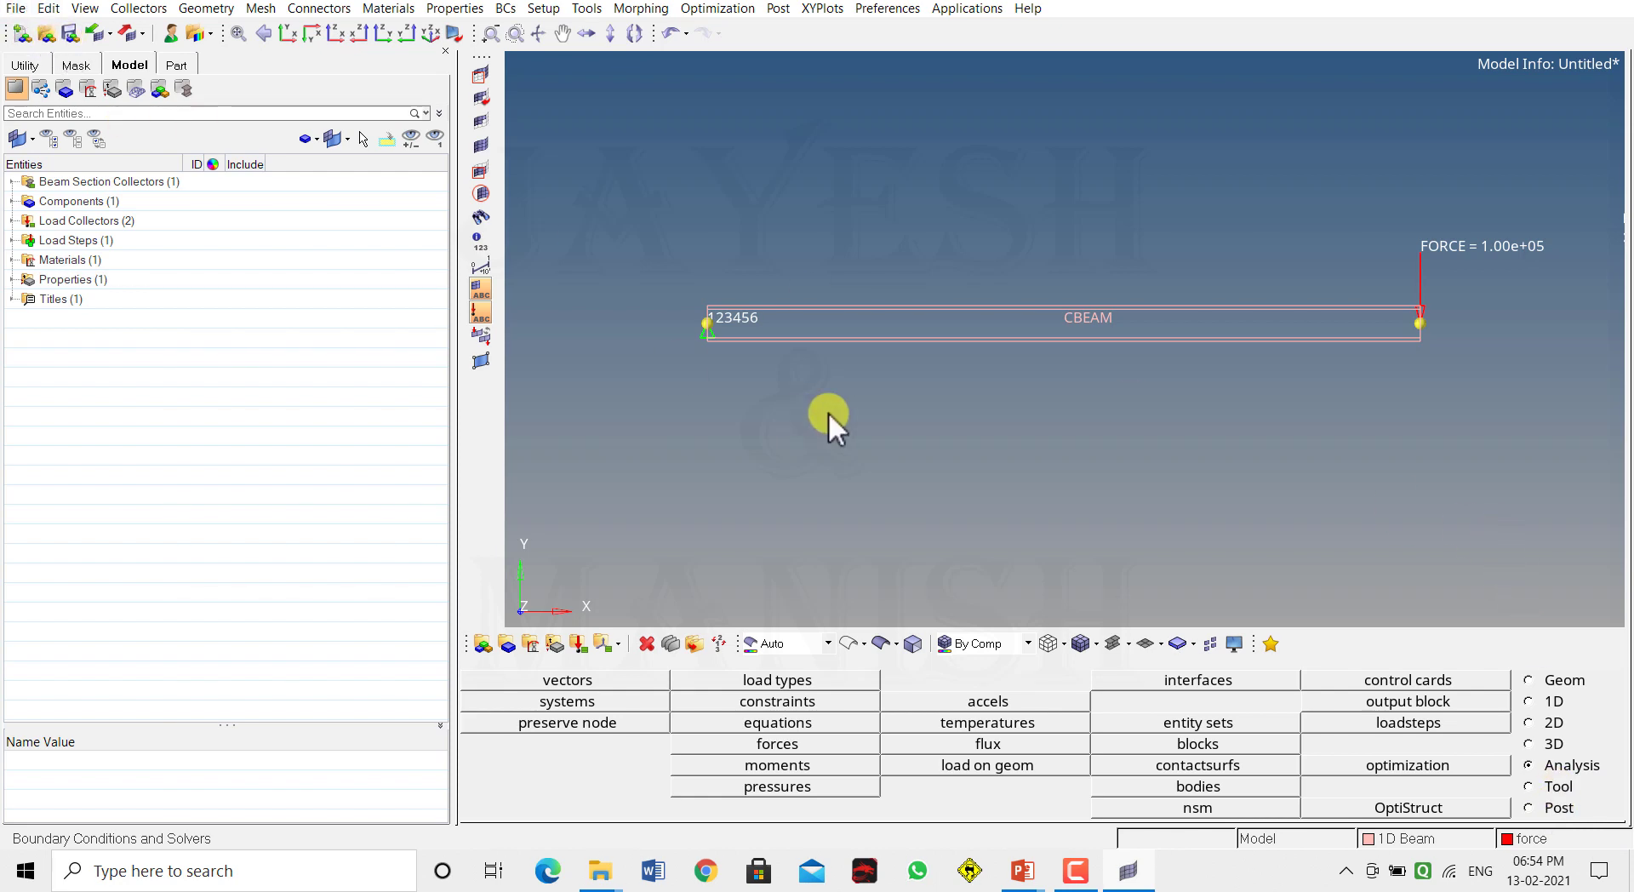
- Save the model as Problem2.hm in D:\Hyperworks Practice\Lecture 2
{"action": "left_click", "coordinate": [16, 8]}
{"action": "left_click", "coordinate": [51, 103]}
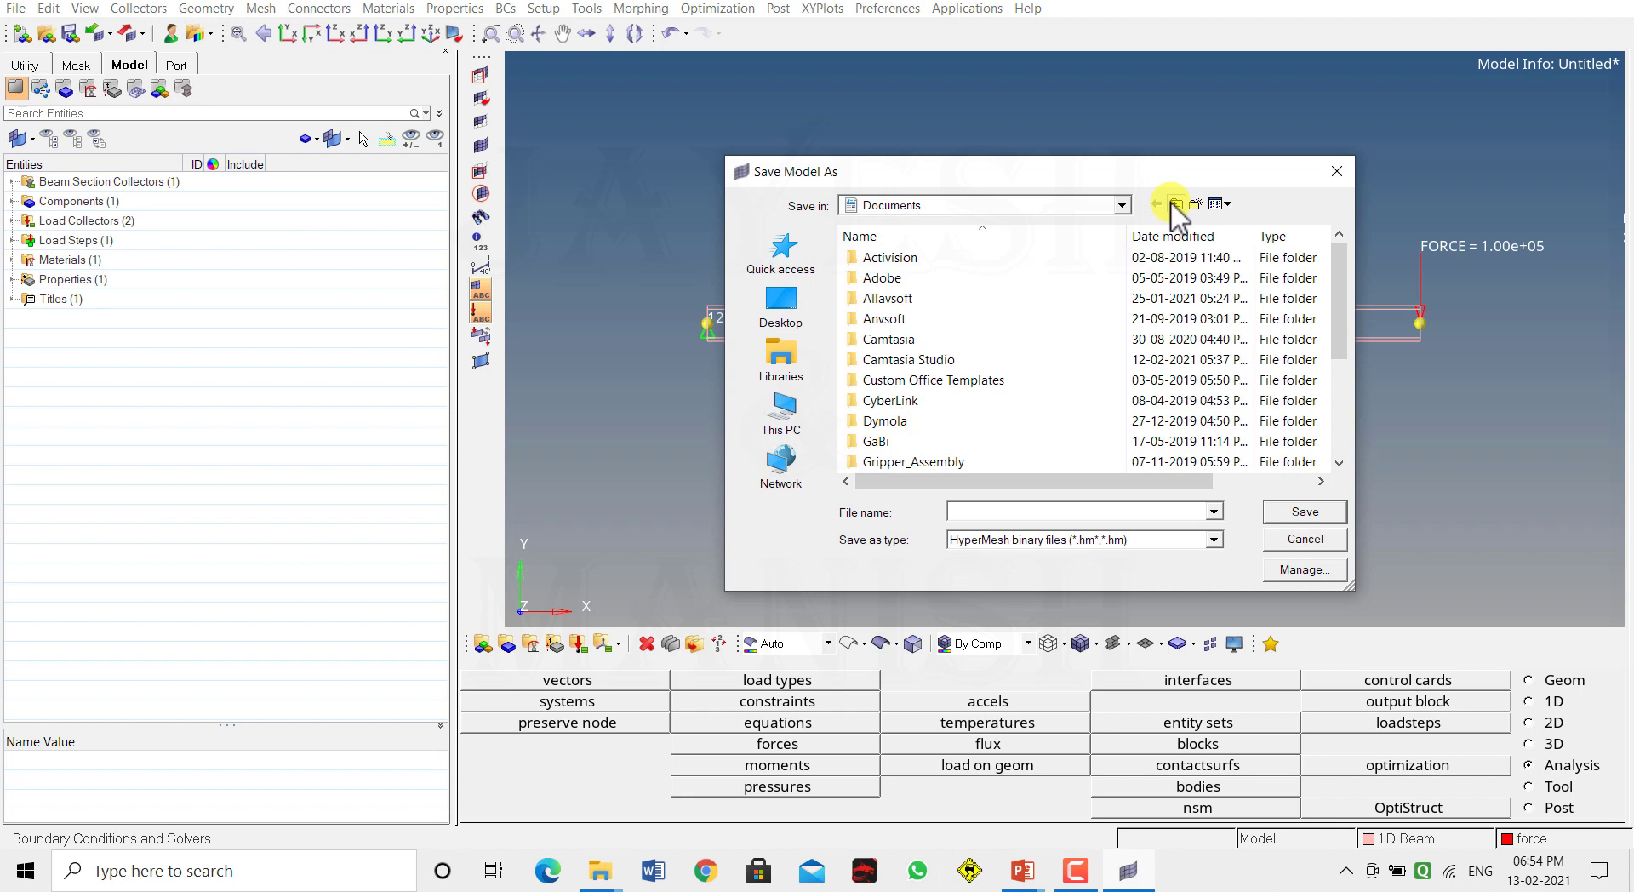
{"action": "left_click", "coordinate": [1173, 204]}
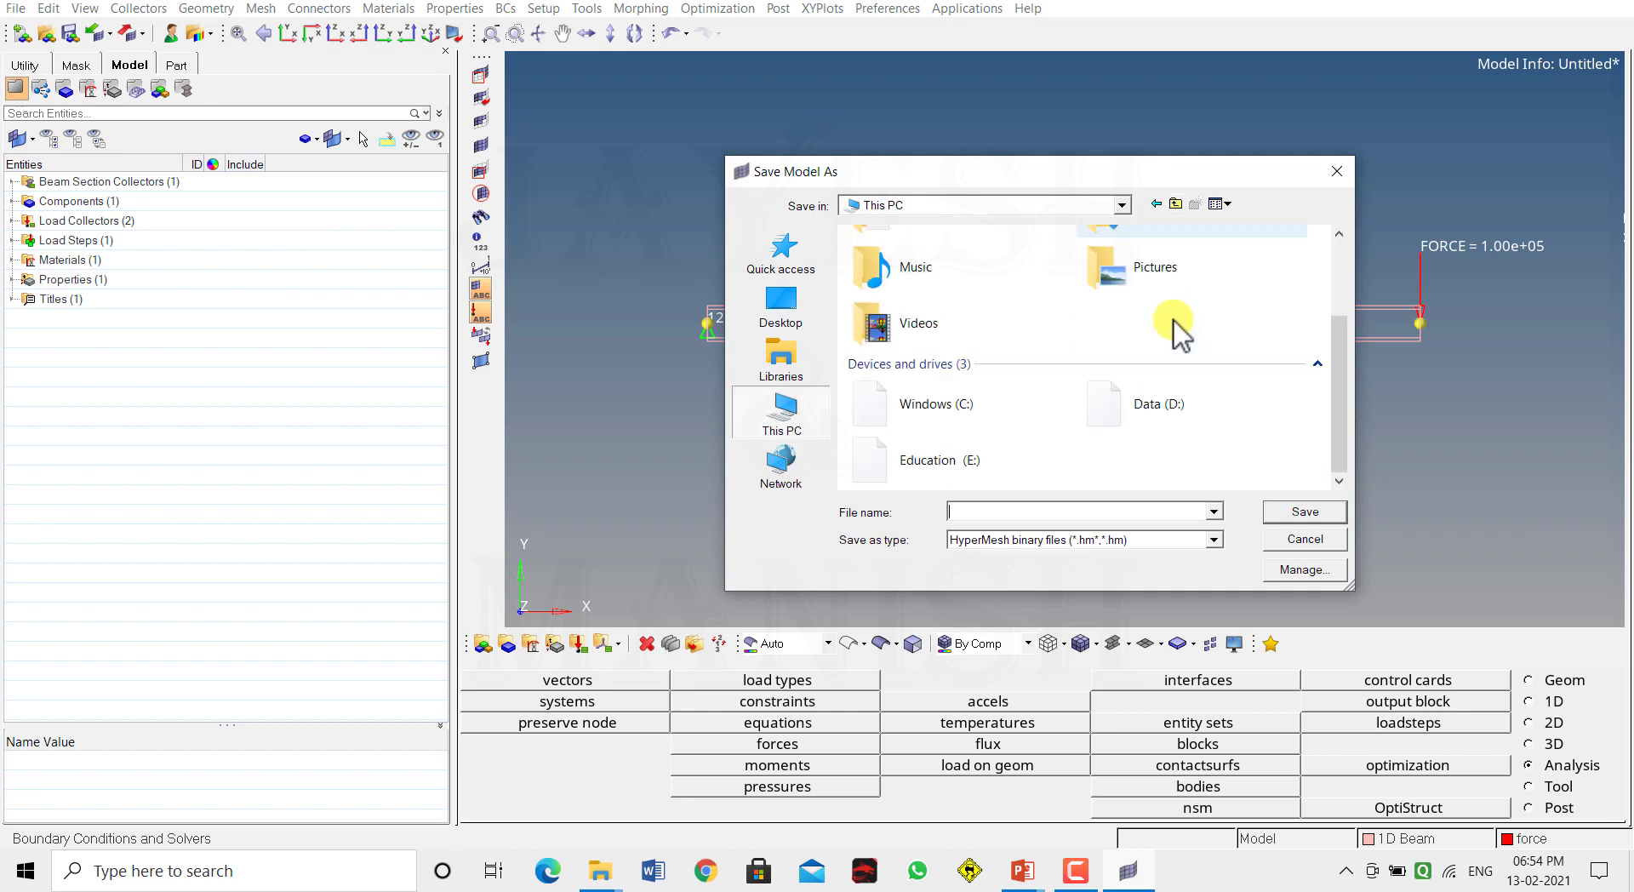
{"action": "double_click", "coordinate": [1140, 410]}
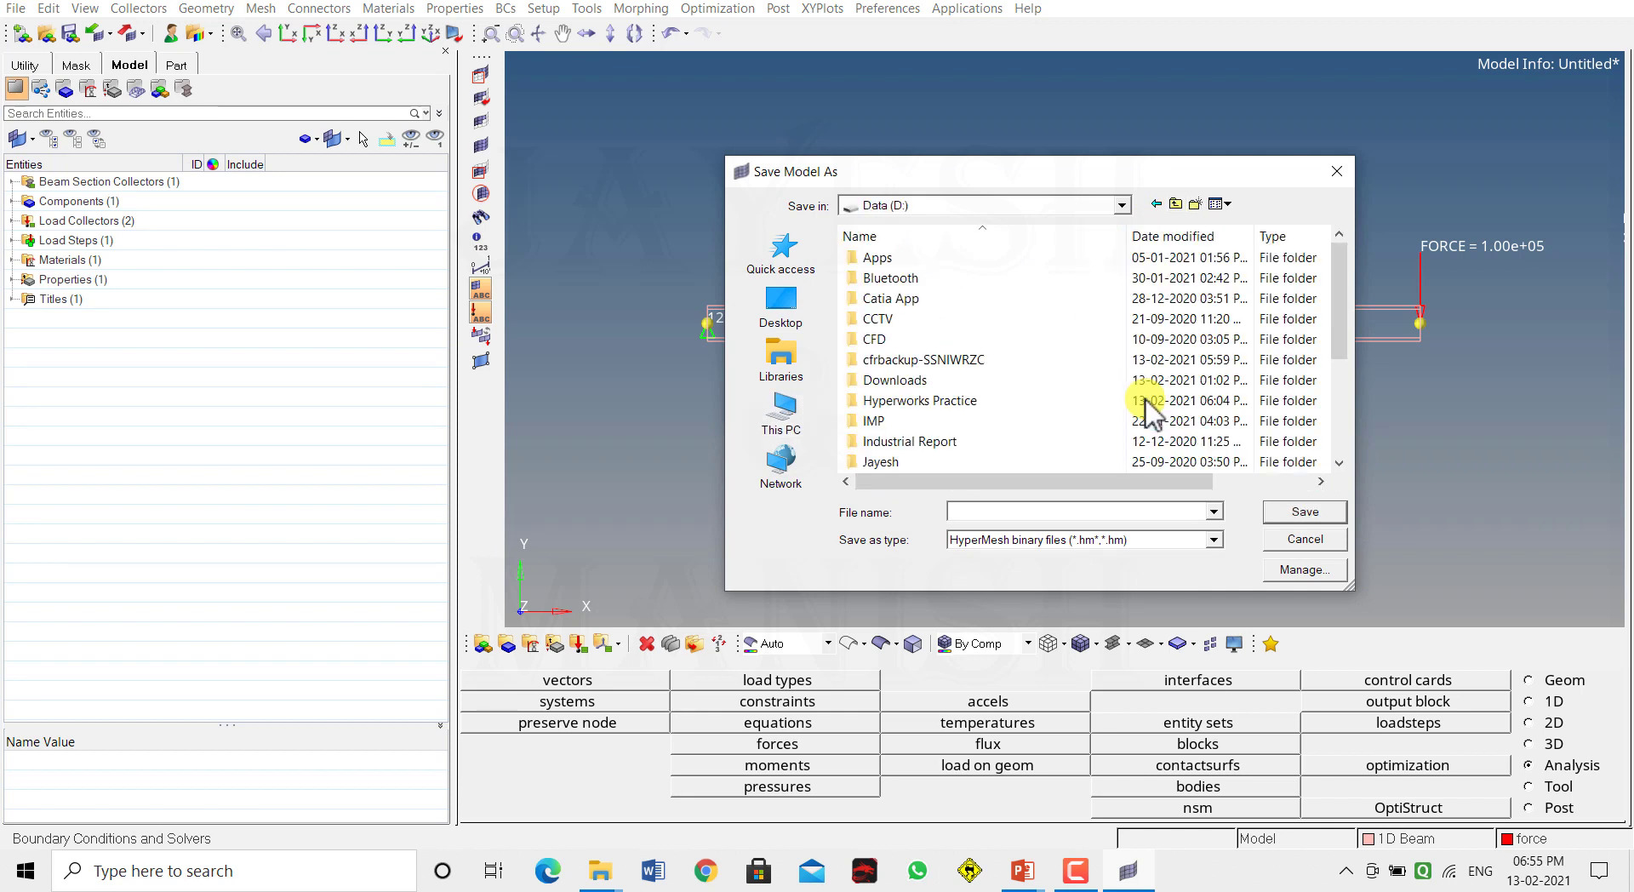
{"action": "double_click", "coordinate": [937, 400]}
{"action": "double_click", "coordinate": [889, 258]}
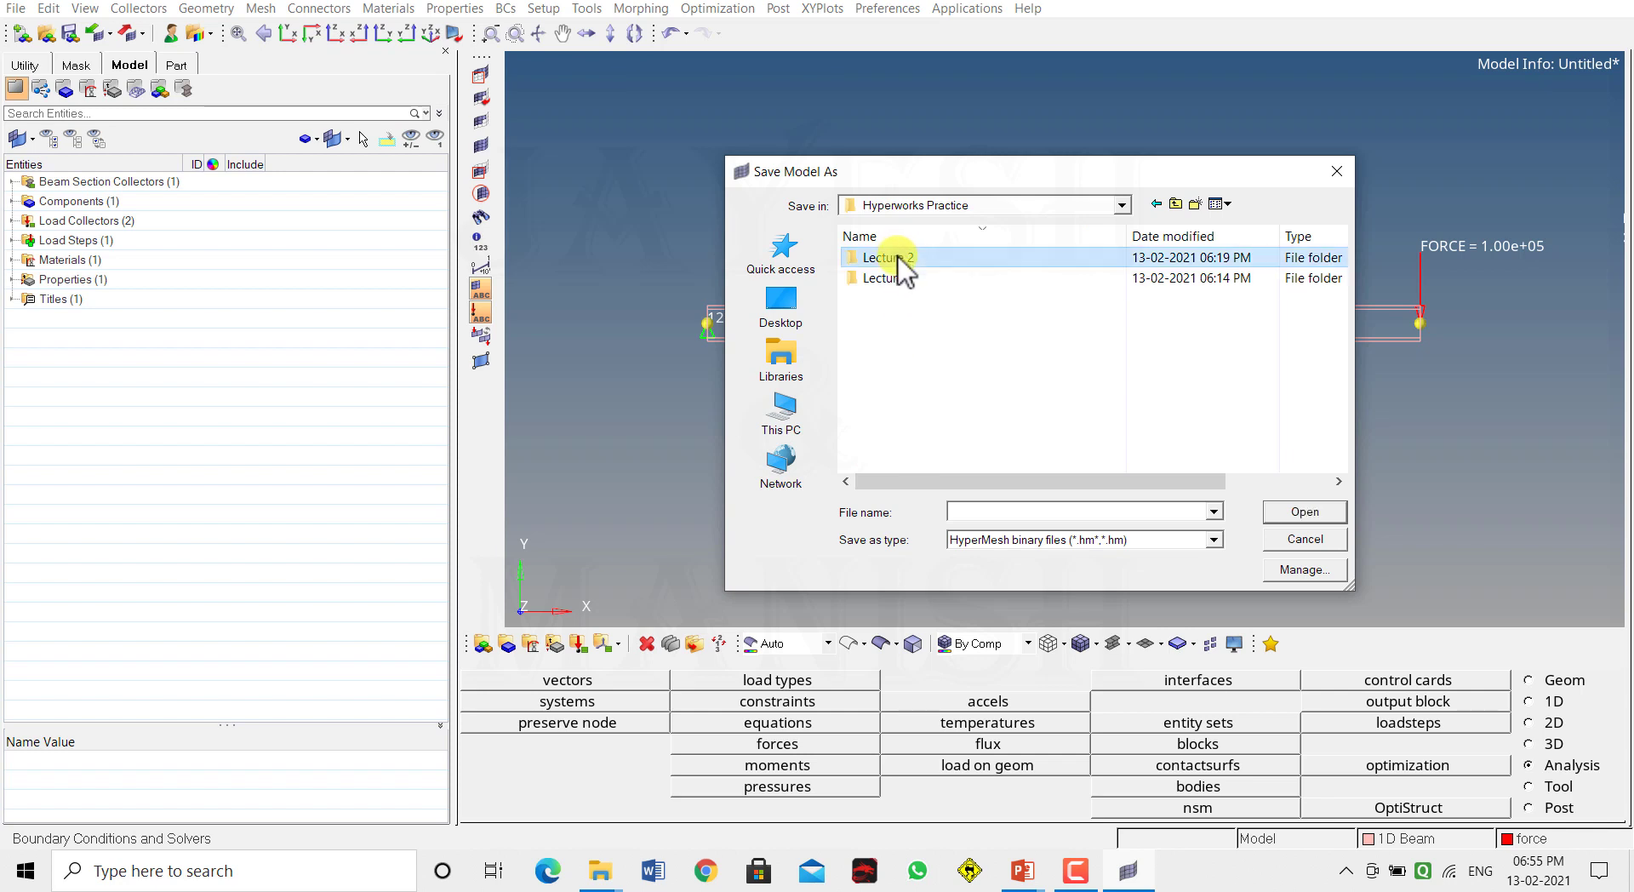
{"action": "left_click", "coordinate": [1023, 510]}
{"action": "type", "text": "Problem2"}
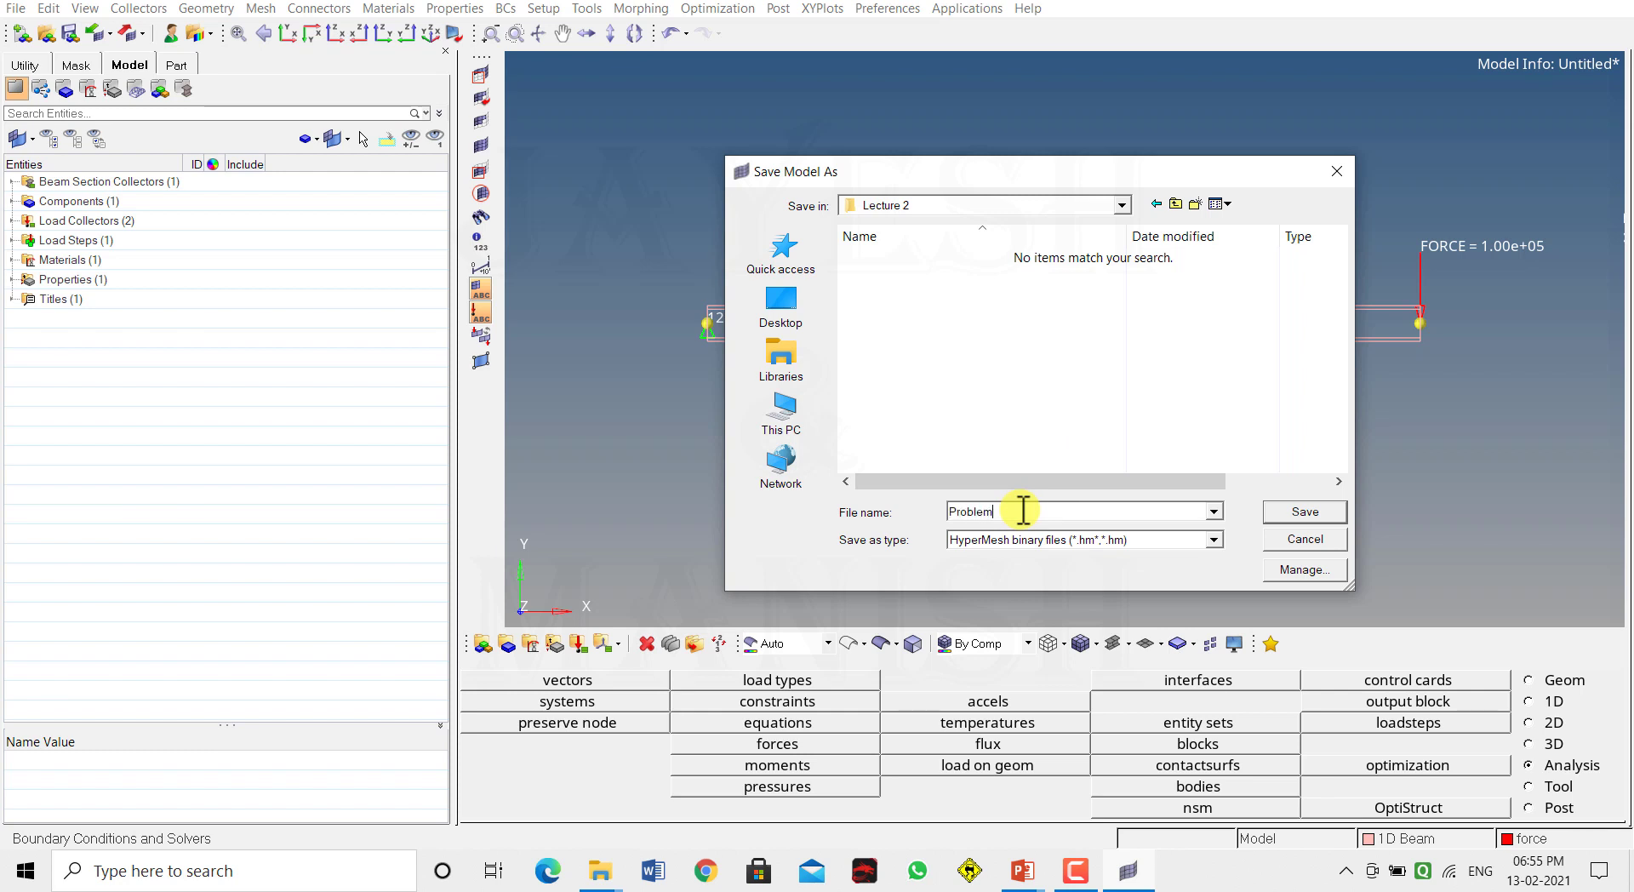
{"action": "left_click", "coordinate": [1290, 513]}
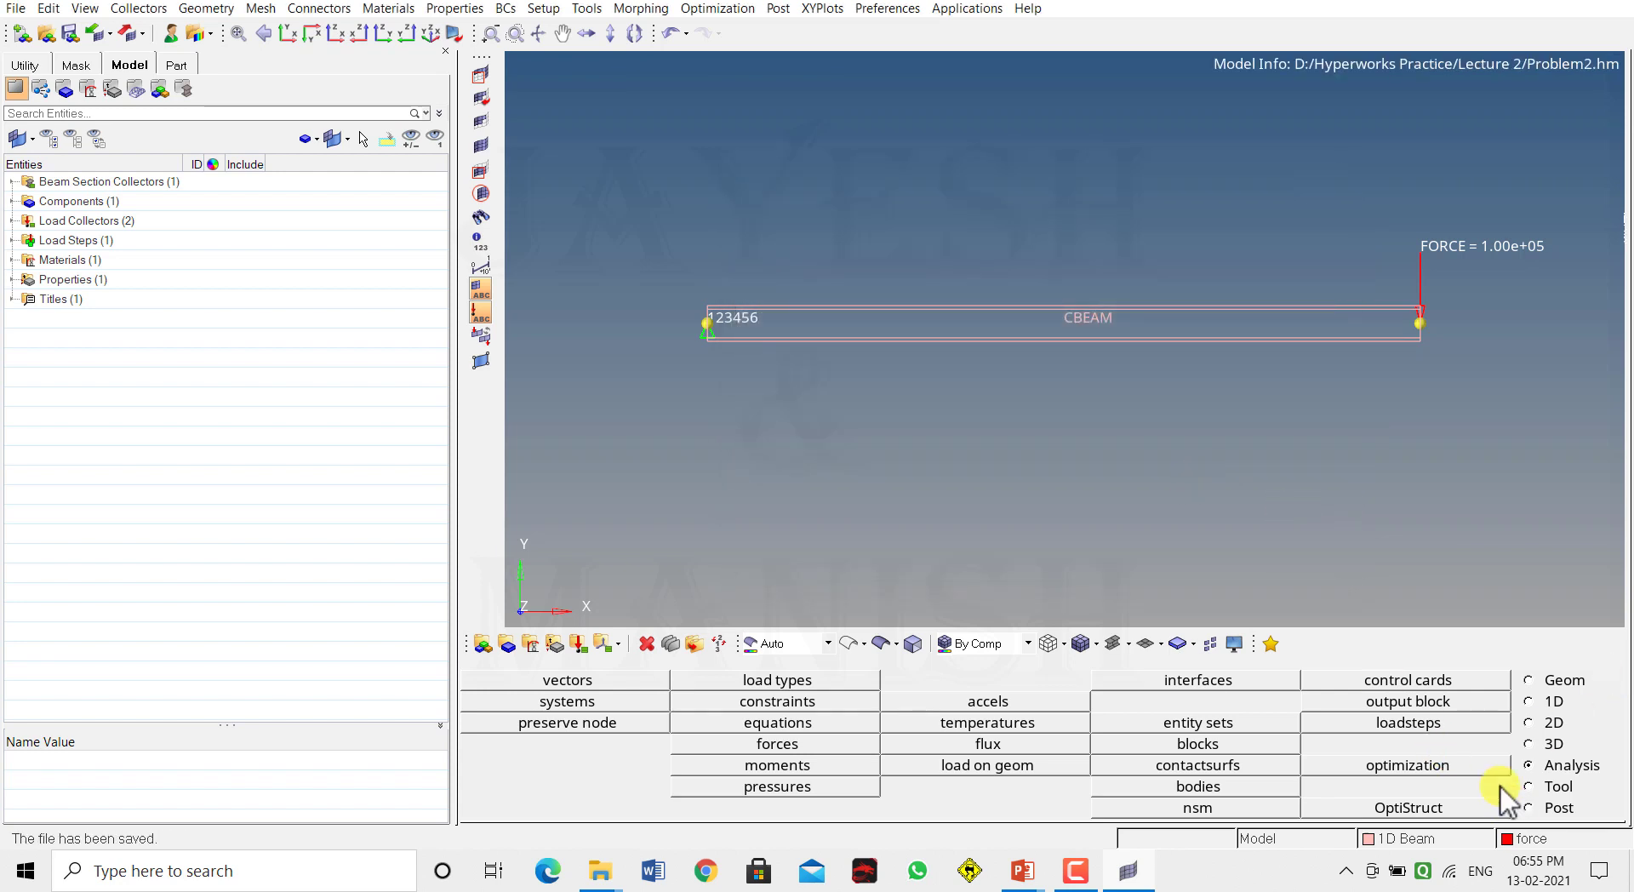
- Solve Problem2 with OptiStruct and bring up Problem2.h3d results in HyperView
{"action": "left_click", "coordinate": [1447, 807]}
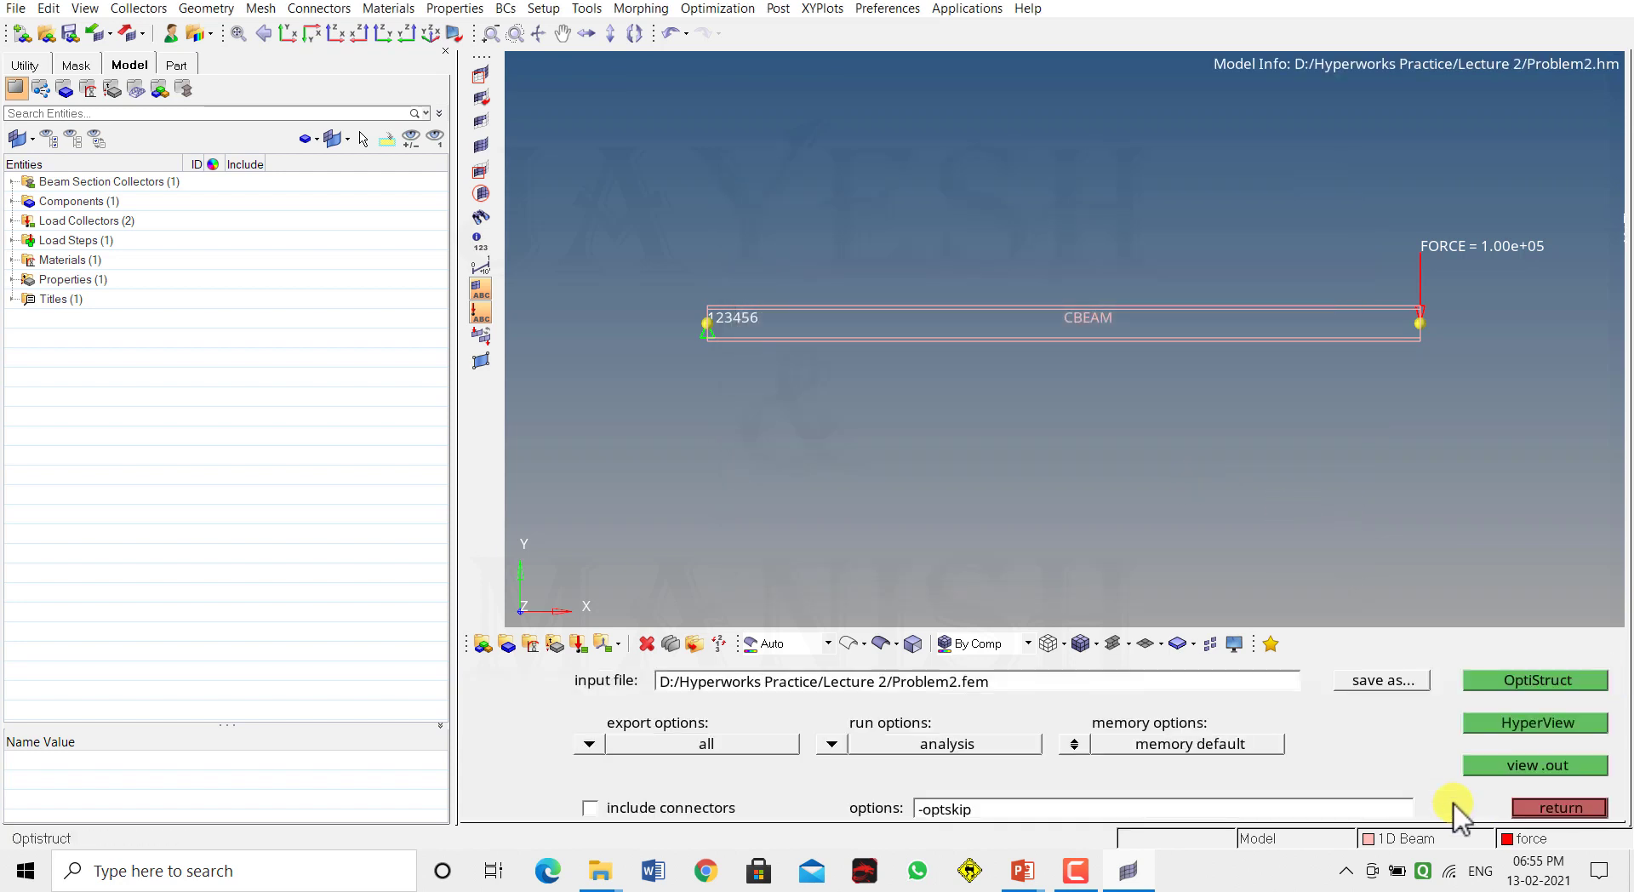
{"action": "left_click", "coordinate": [1542, 682]}
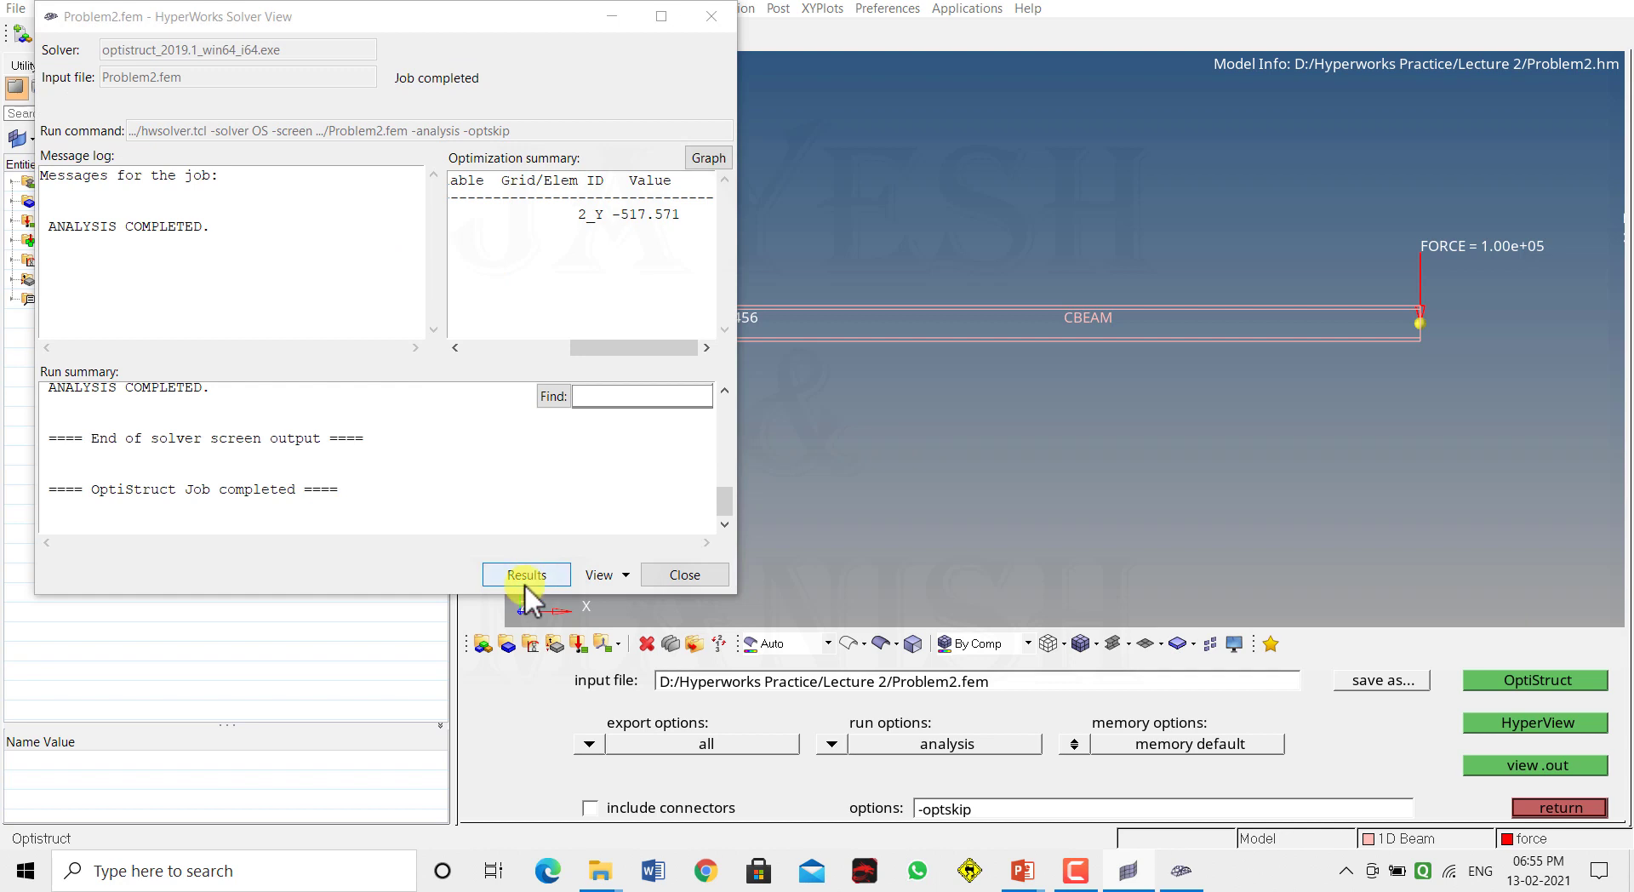
{"action": "left_click", "coordinate": [667, 577]}
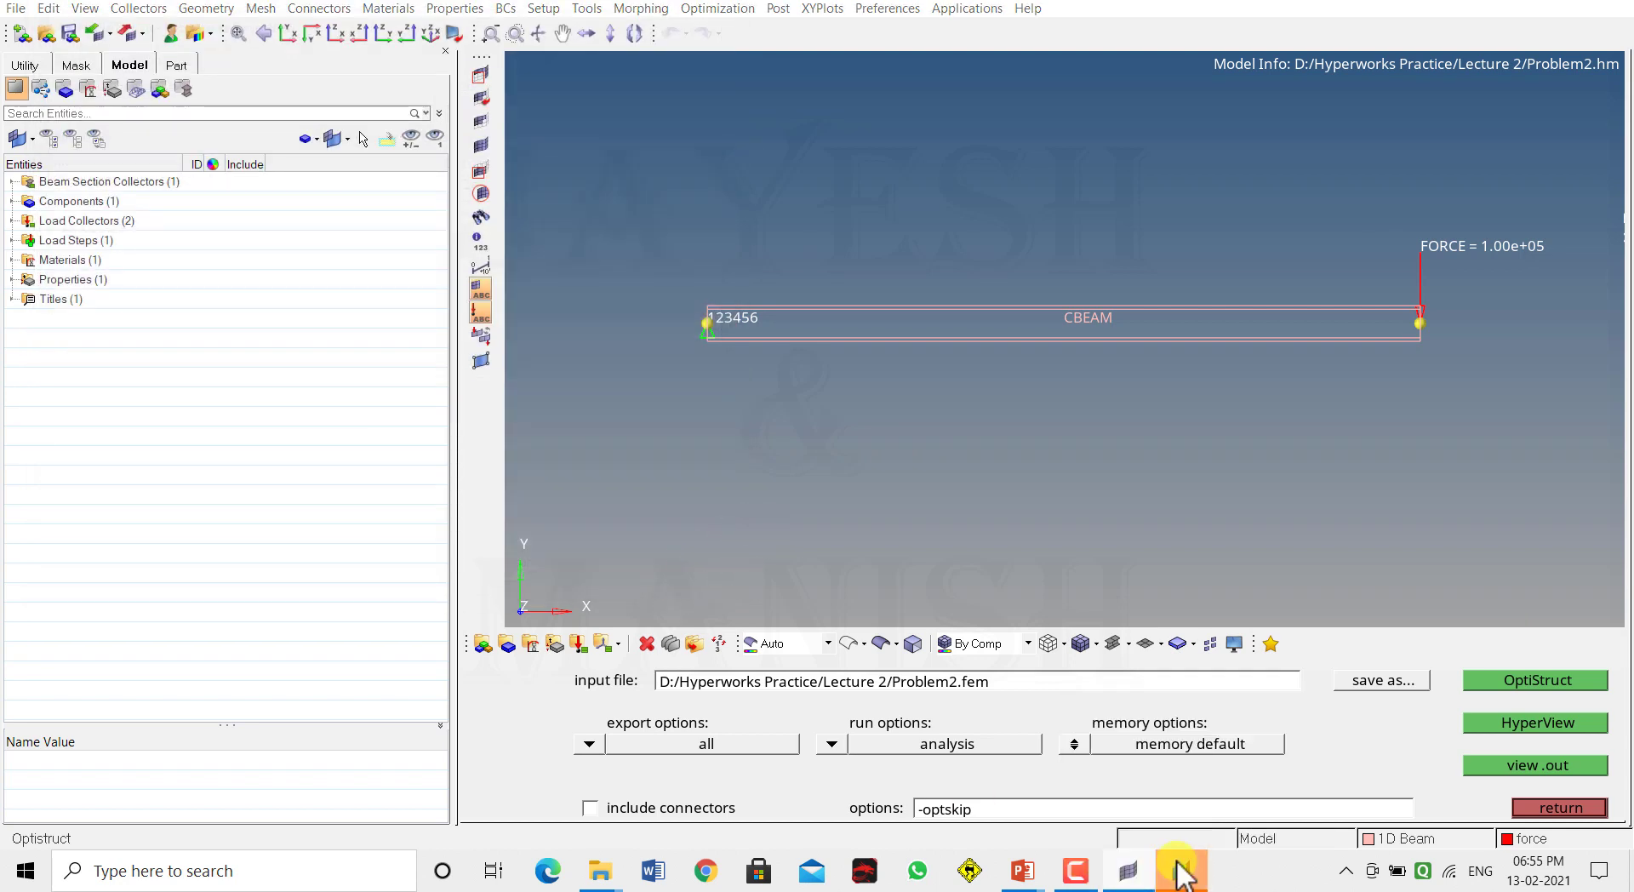
{"action": "left_click", "coordinate": [1182, 877]}
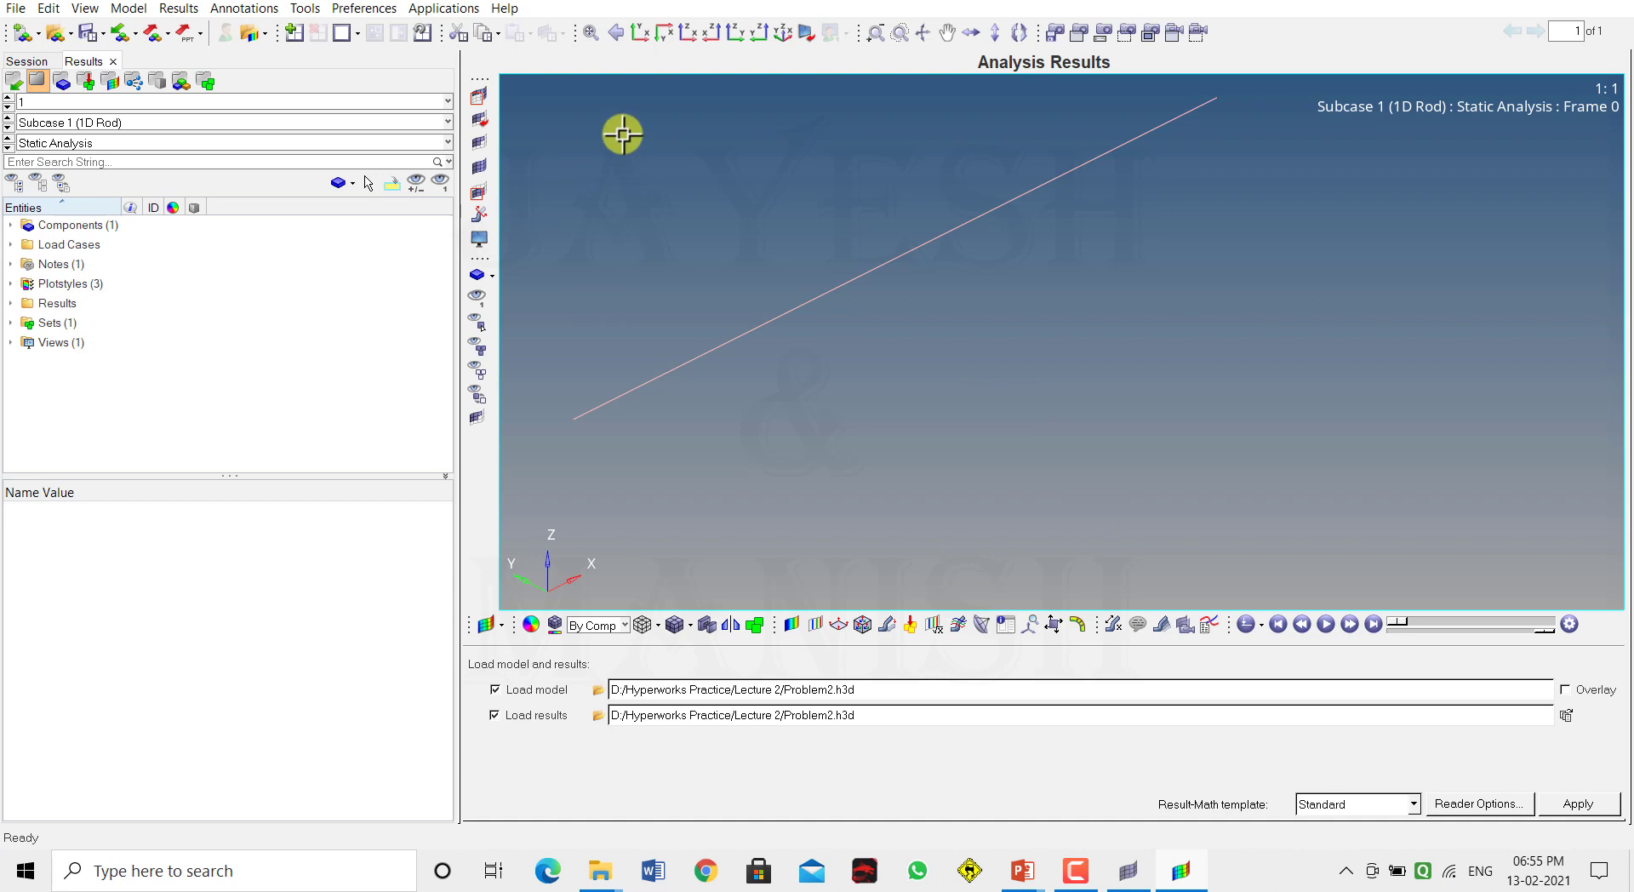
- In XY view, plot the Displacement (v) Mag contour, peaking at 5.176E+02
{"action": "left_click", "coordinate": [640, 36]}
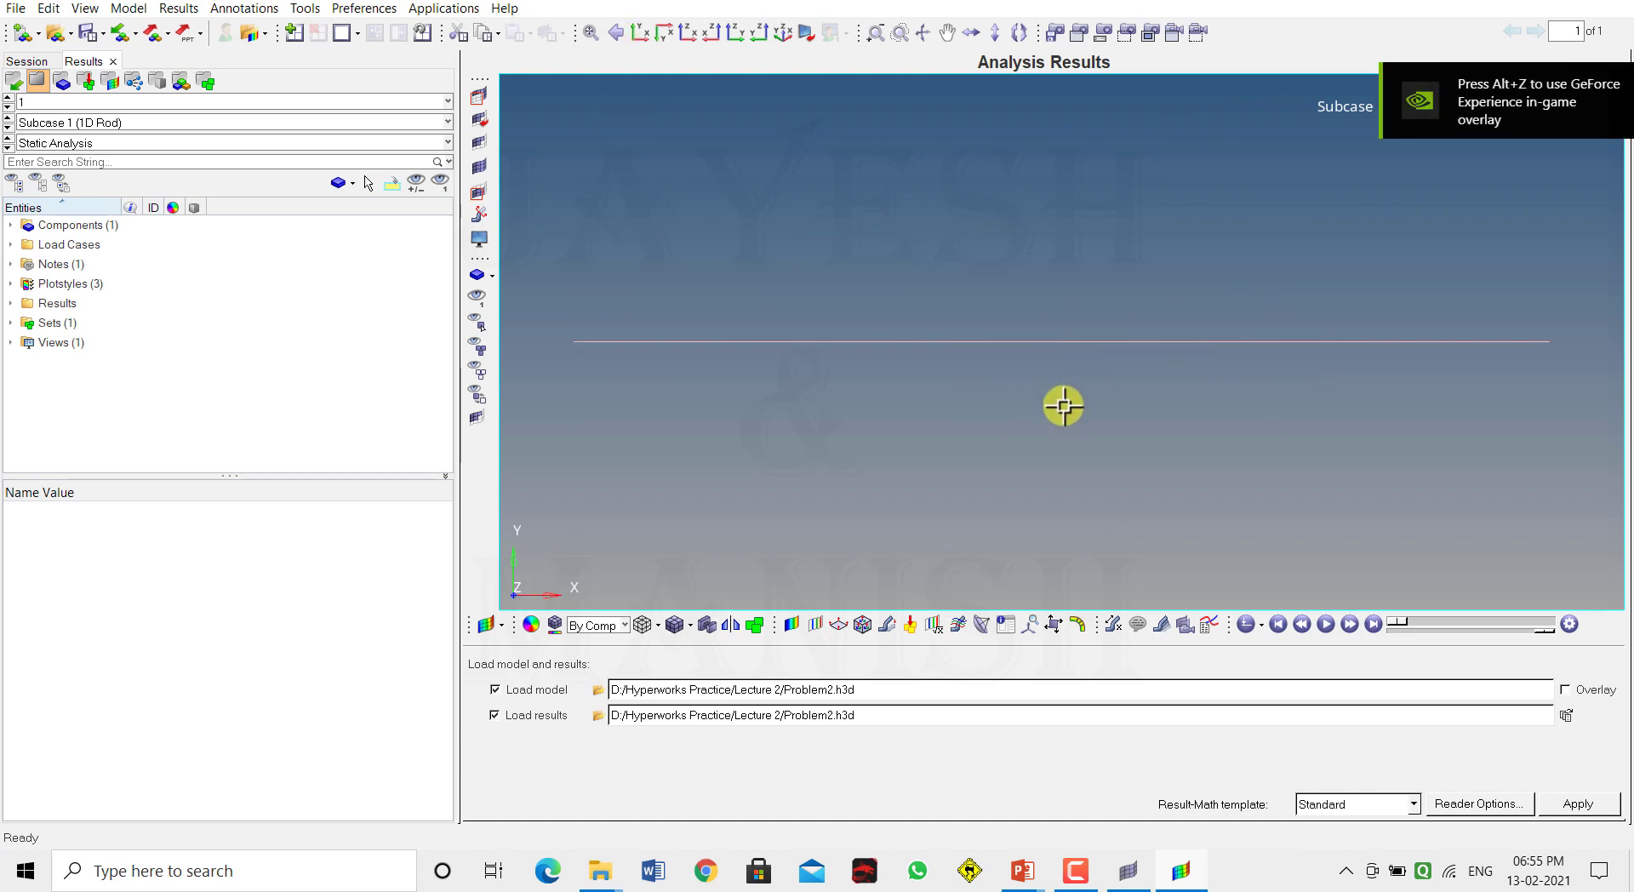
{"action": "left_click", "coordinate": [792, 625]}
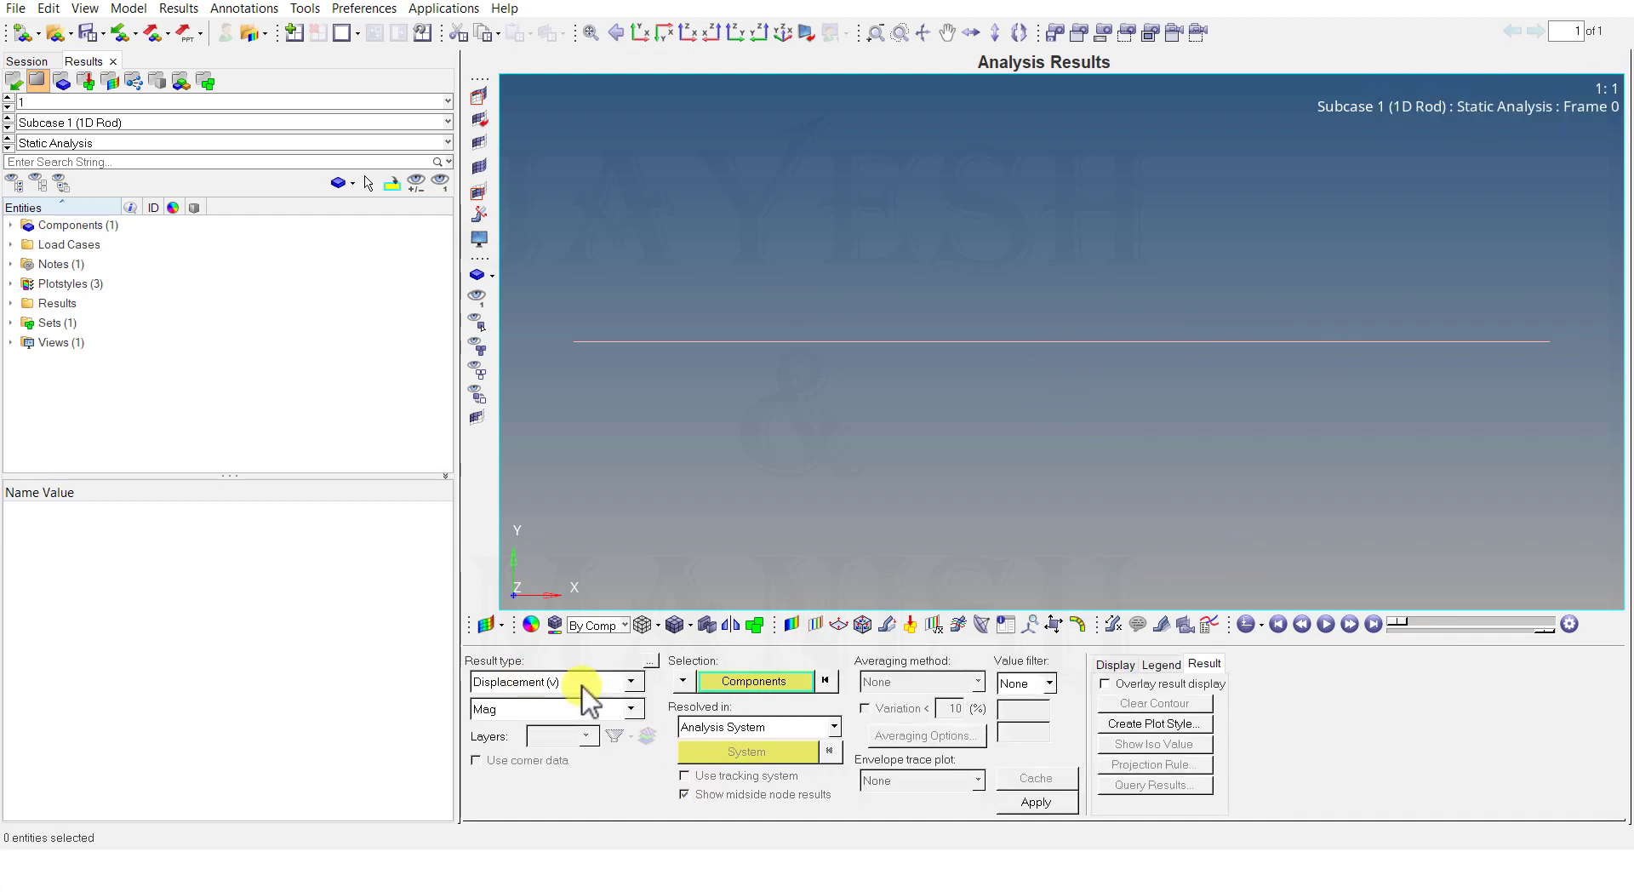
{"action": "left_click", "coordinate": [631, 681]}
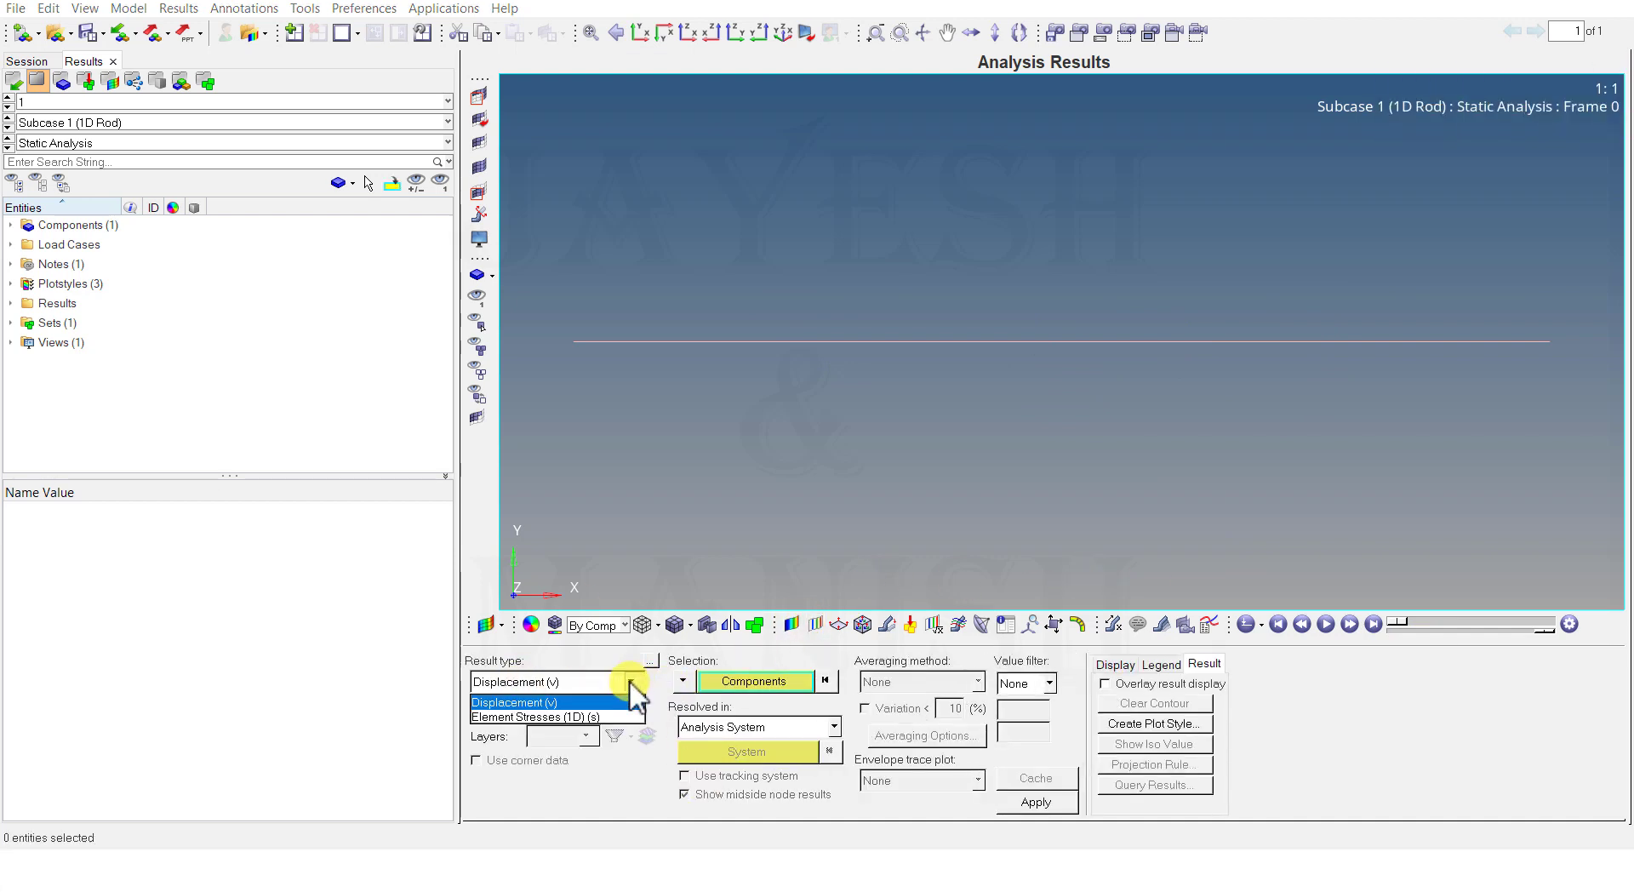
{"action": "left_click", "coordinate": [570, 708]}
{"action": "left_click", "coordinate": [1035, 802]}
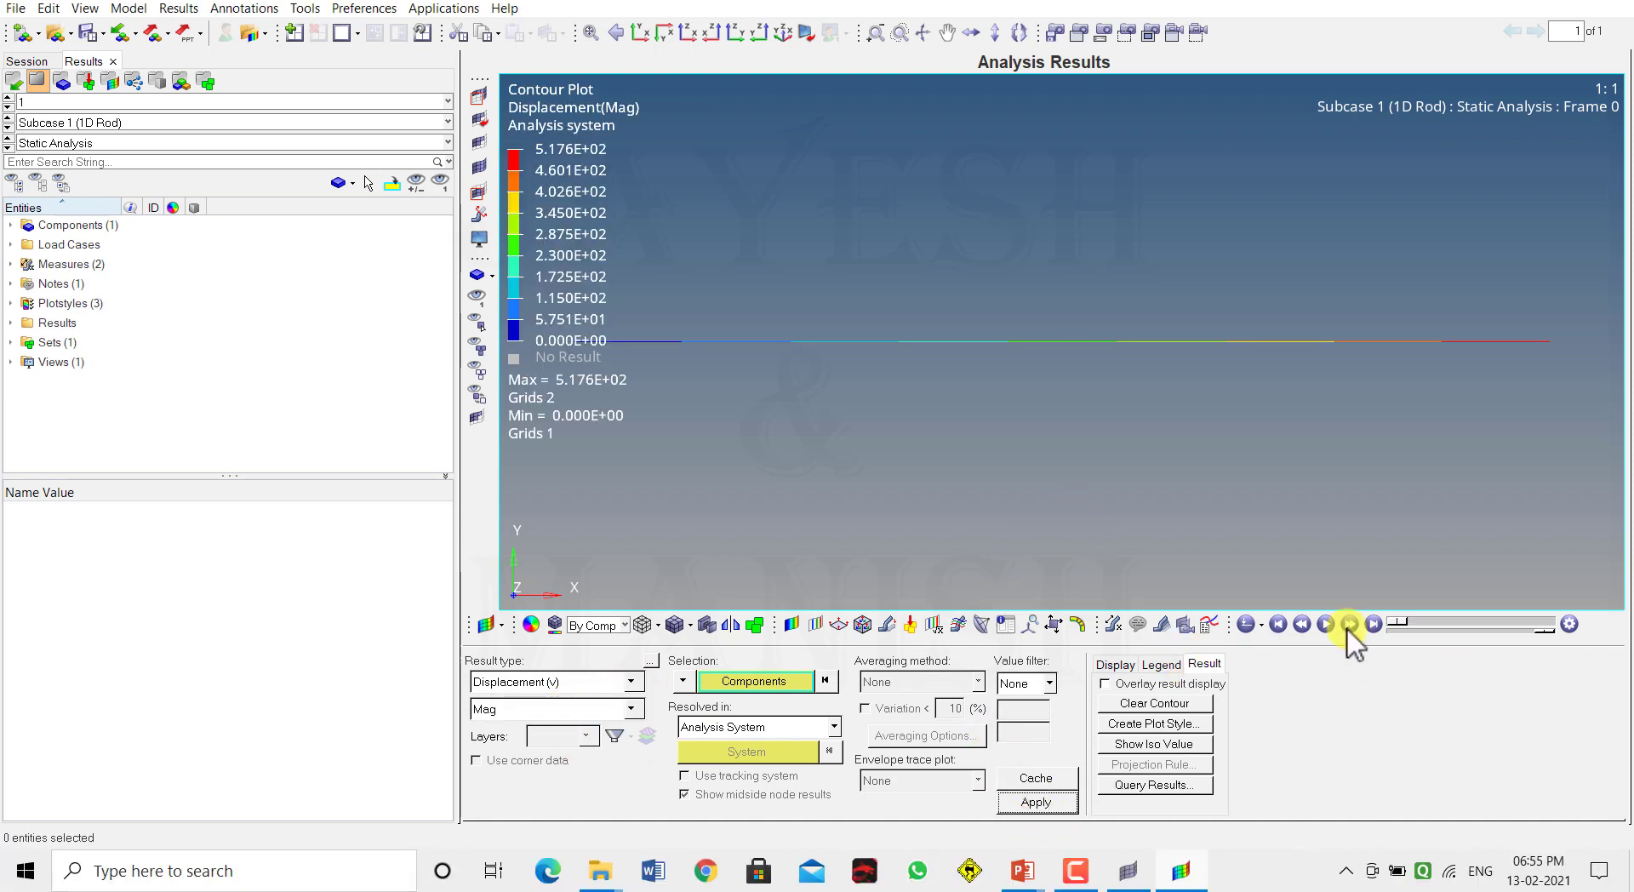
- Contour 1D element stress CBAR/CBEAM Long. Stress SAC with simple averaging, showing 8.130E+03
{"action": "left_click", "coordinate": [887, 625]}
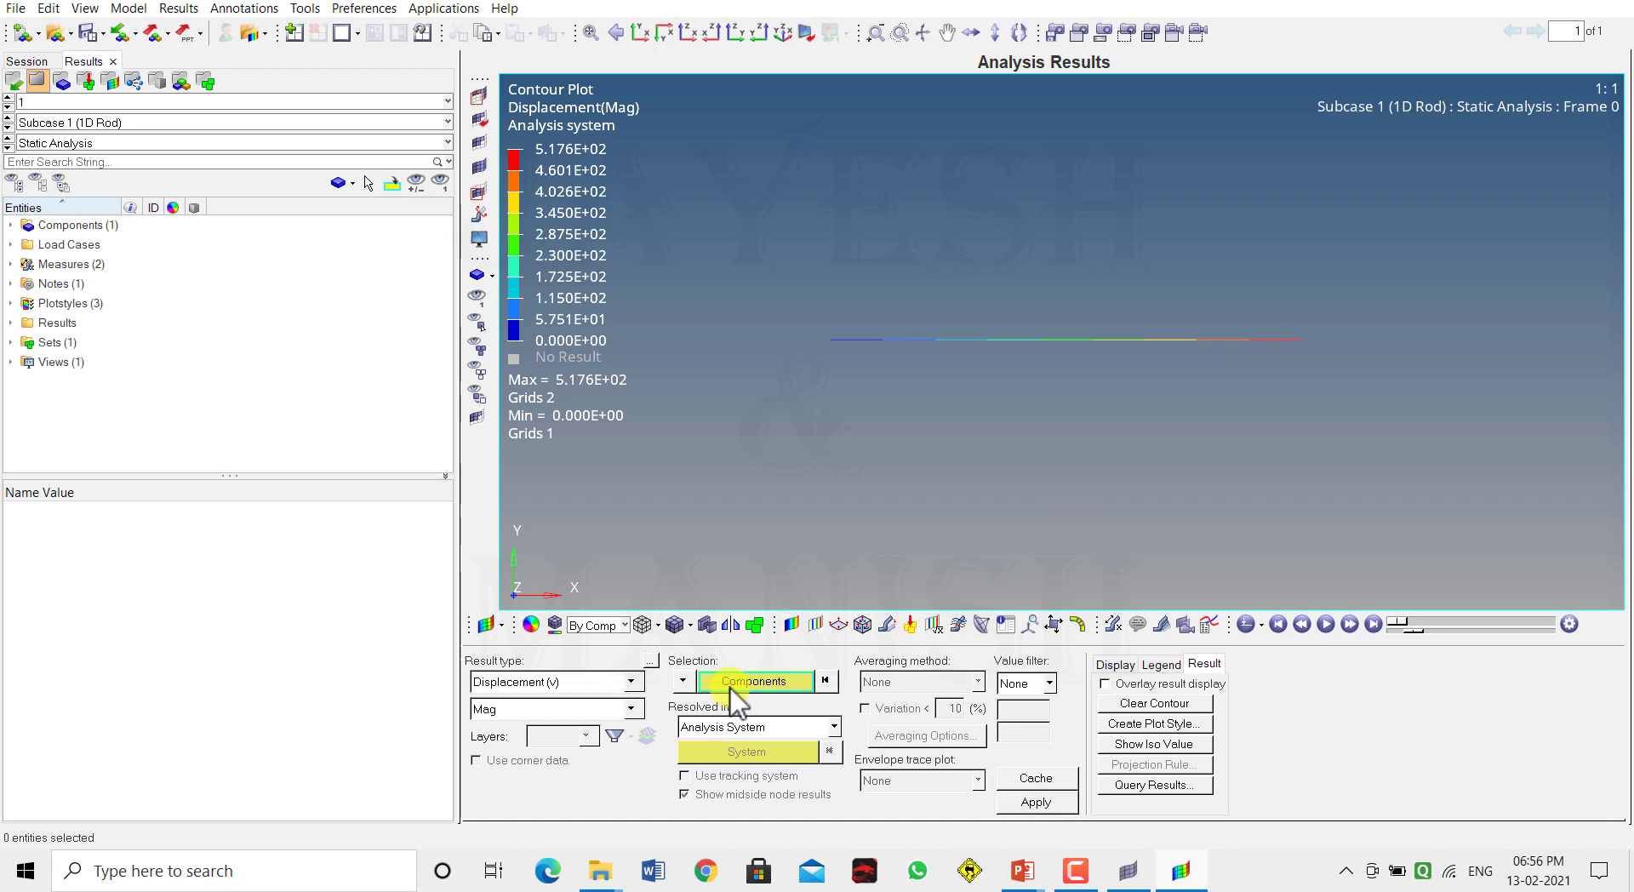
{"action": "left_click", "coordinate": [630, 684]}
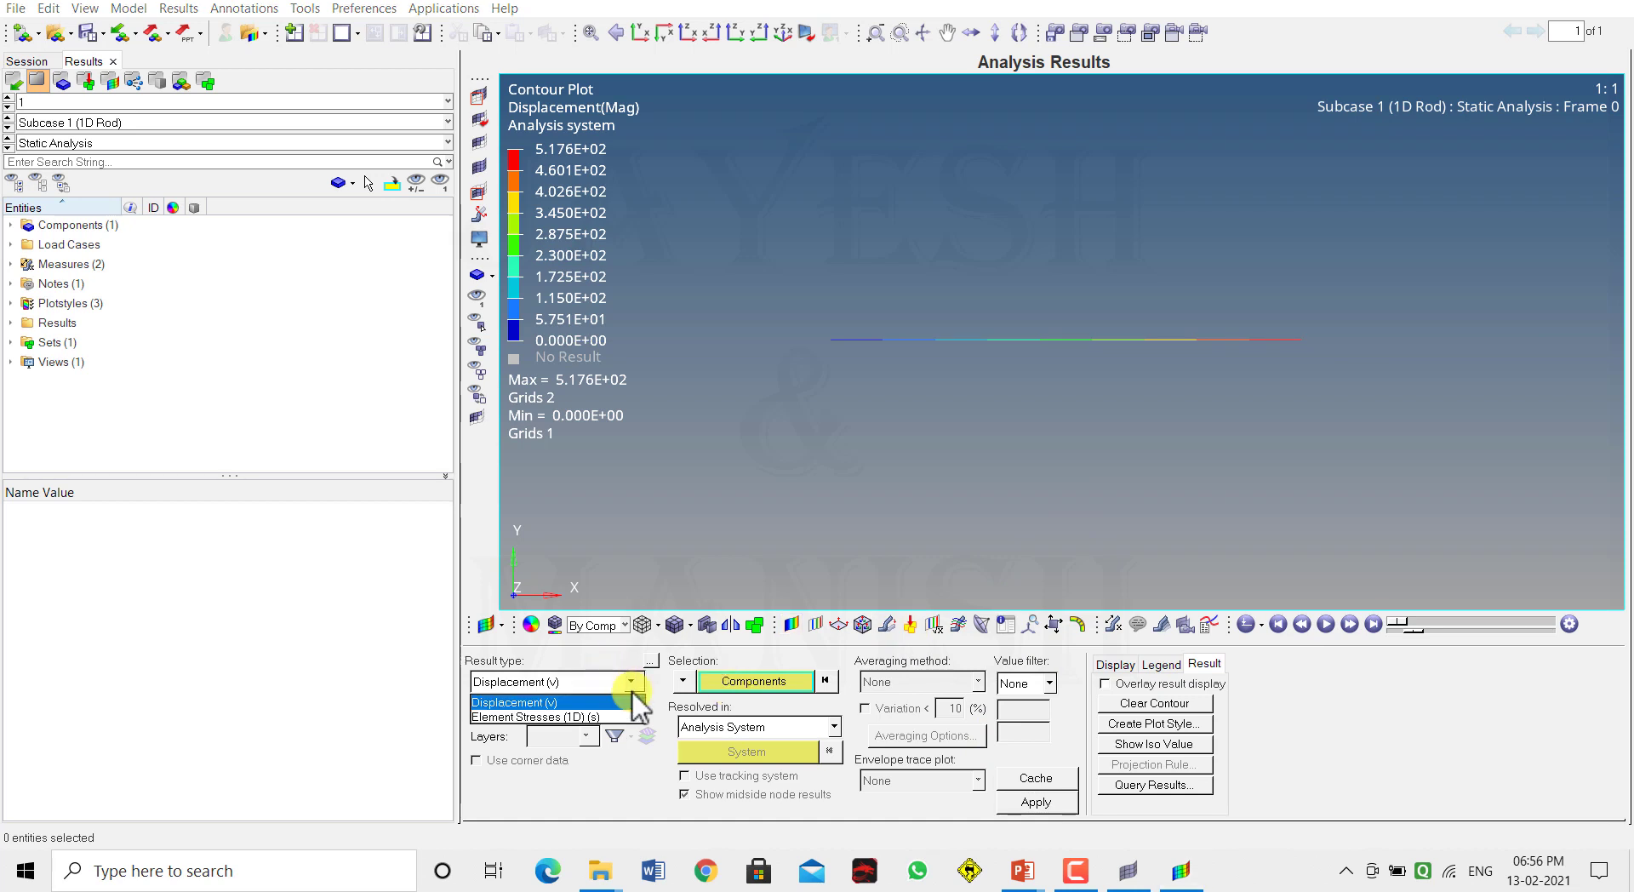
{"action": "left_click", "coordinate": [557, 717]}
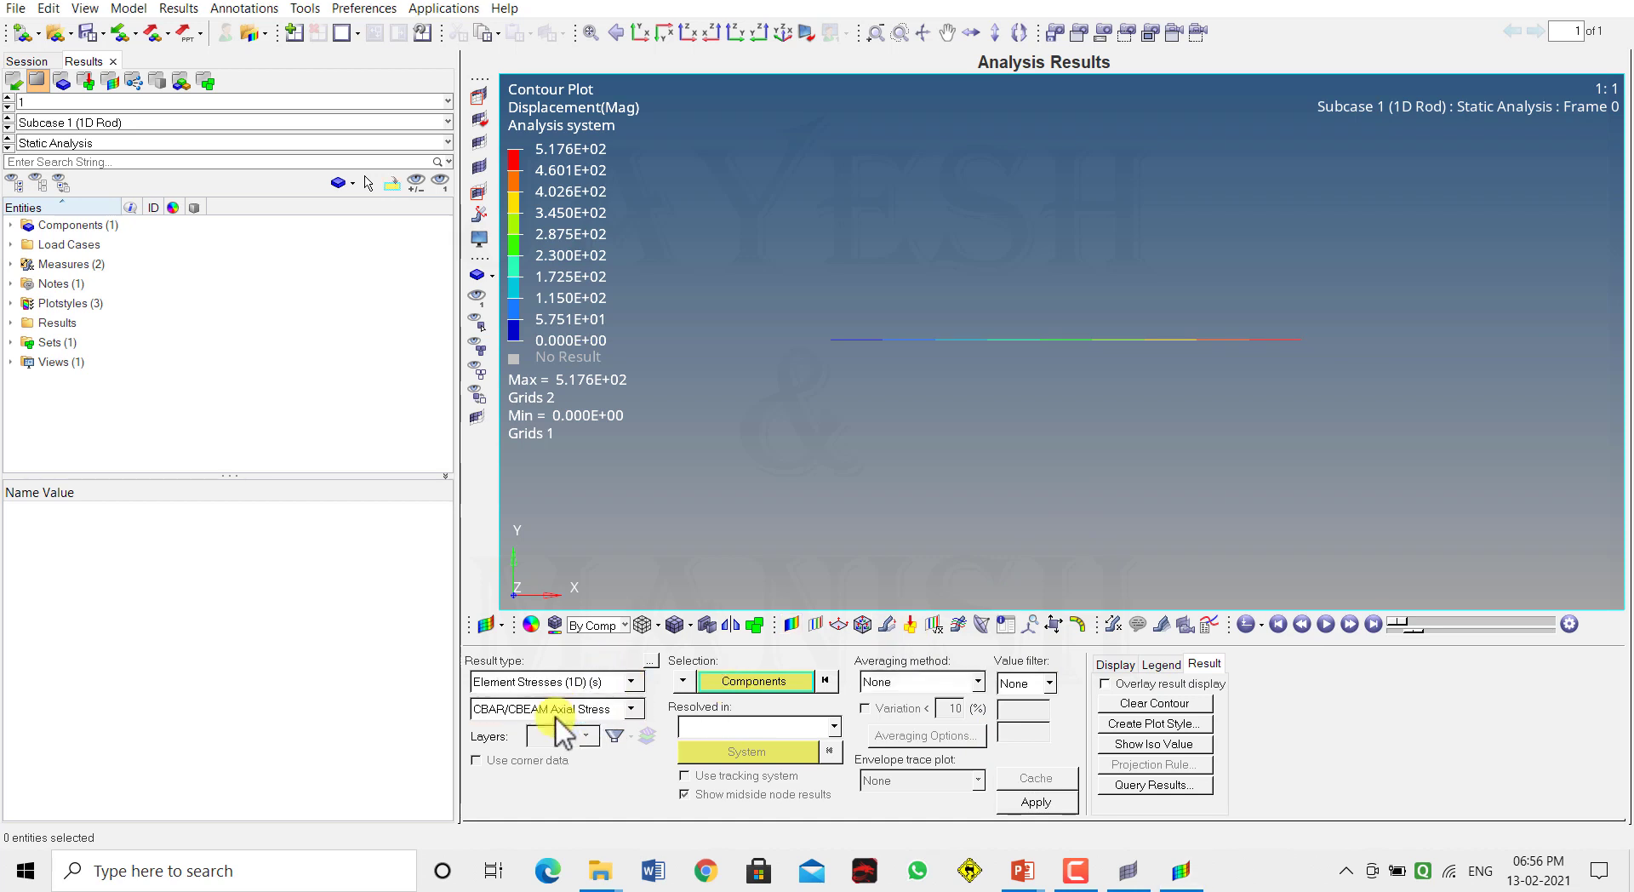
{"action": "left_click", "coordinate": [631, 709]}
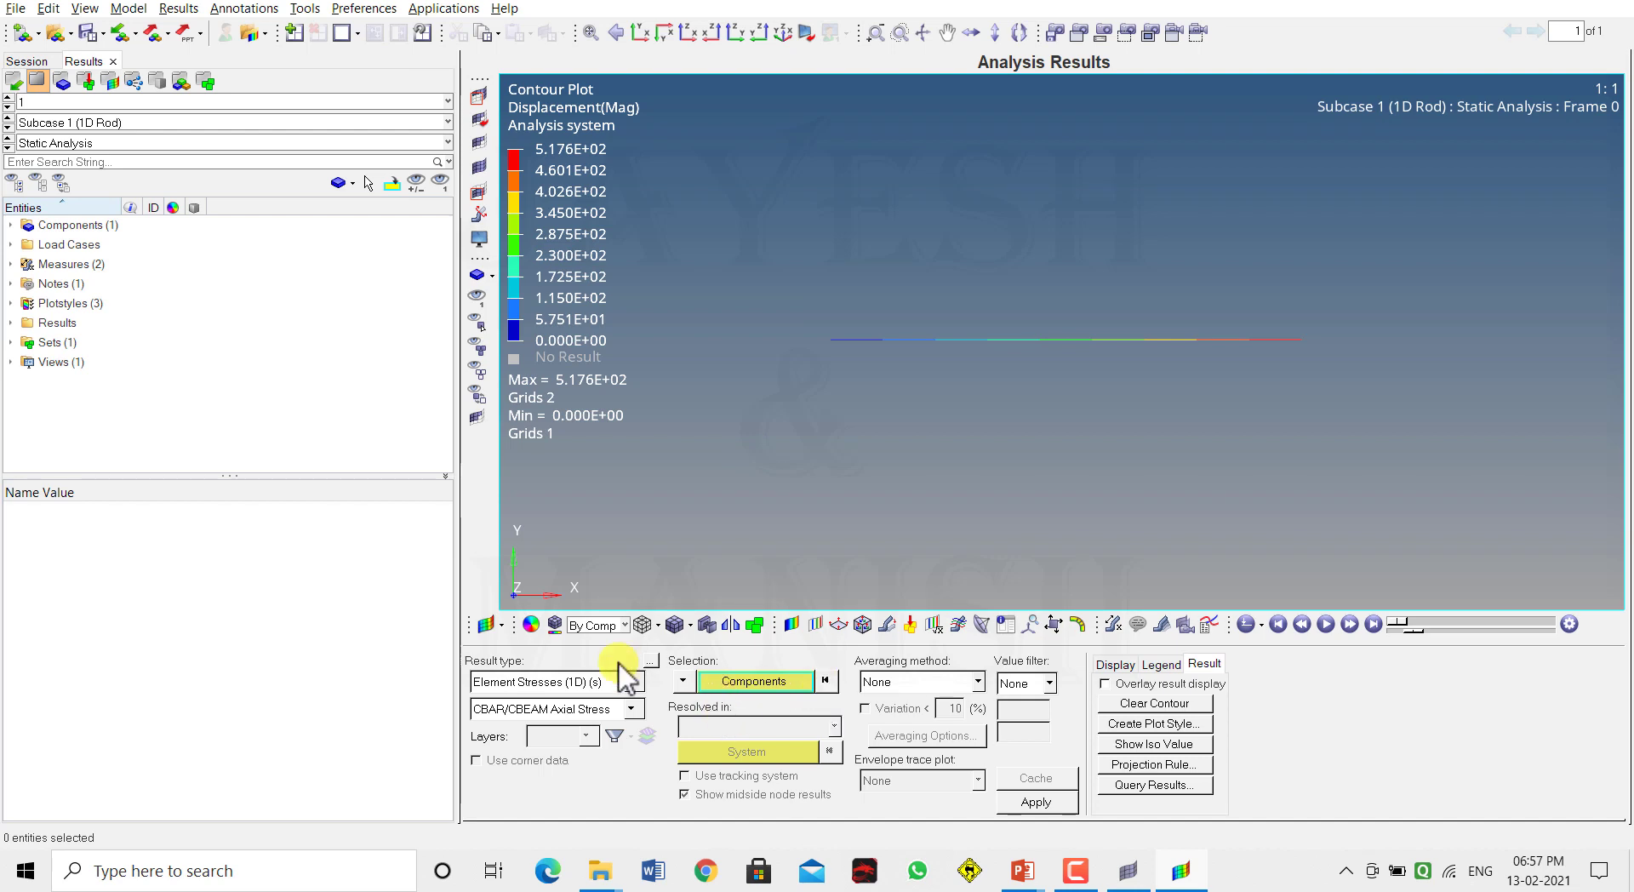
{"action": "left_click", "coordinate": [632, 710]}
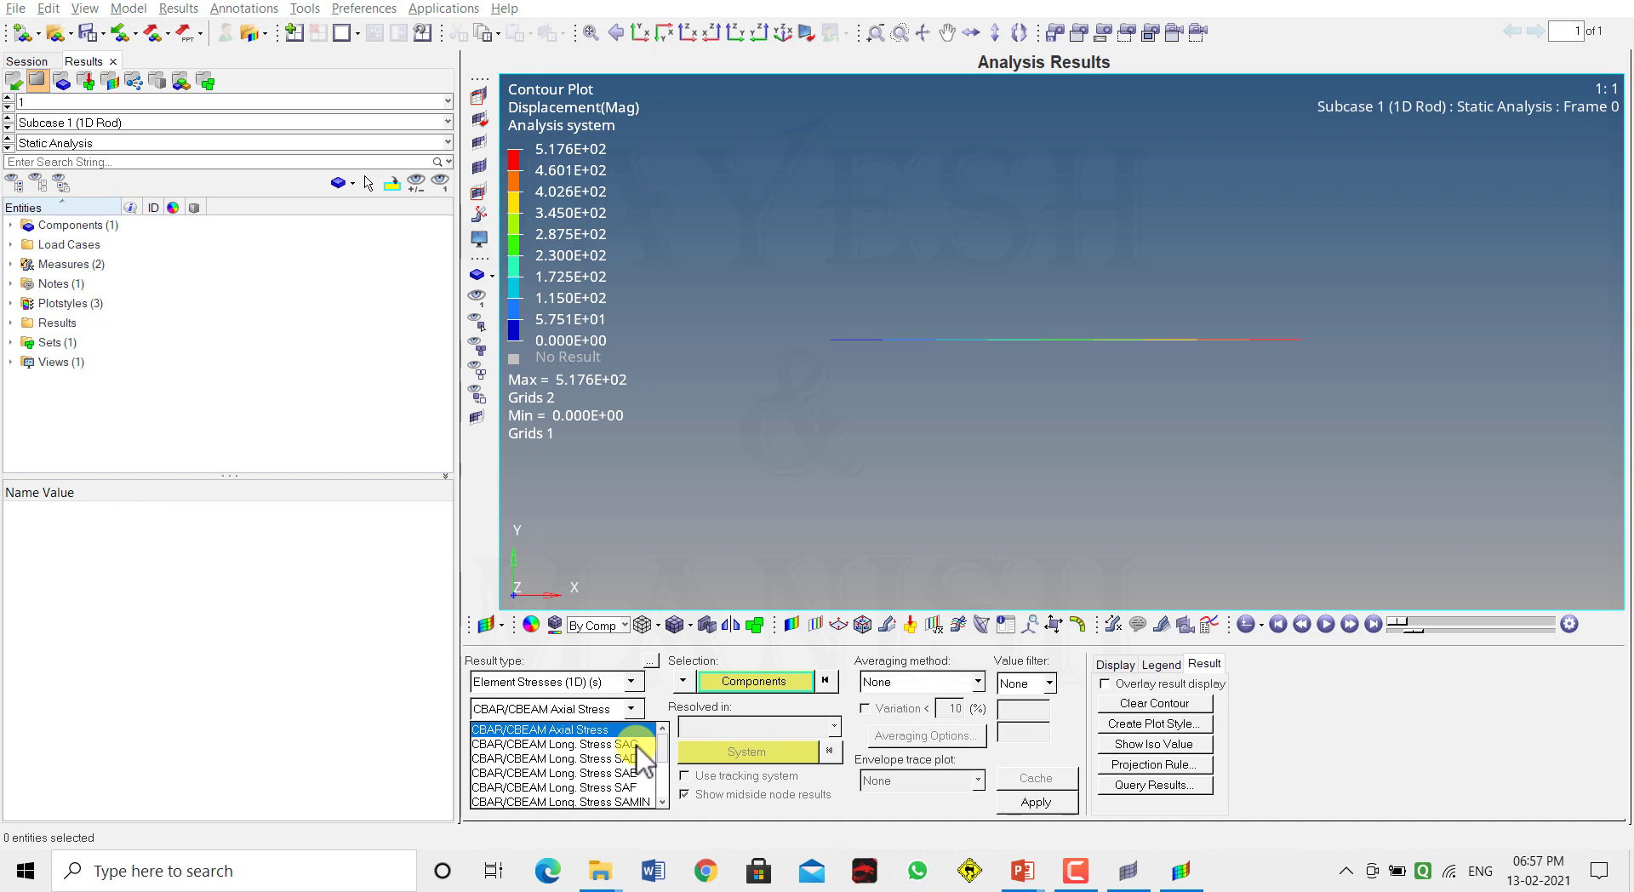
{"action": "left_click", "coordinate": [635, 745]}
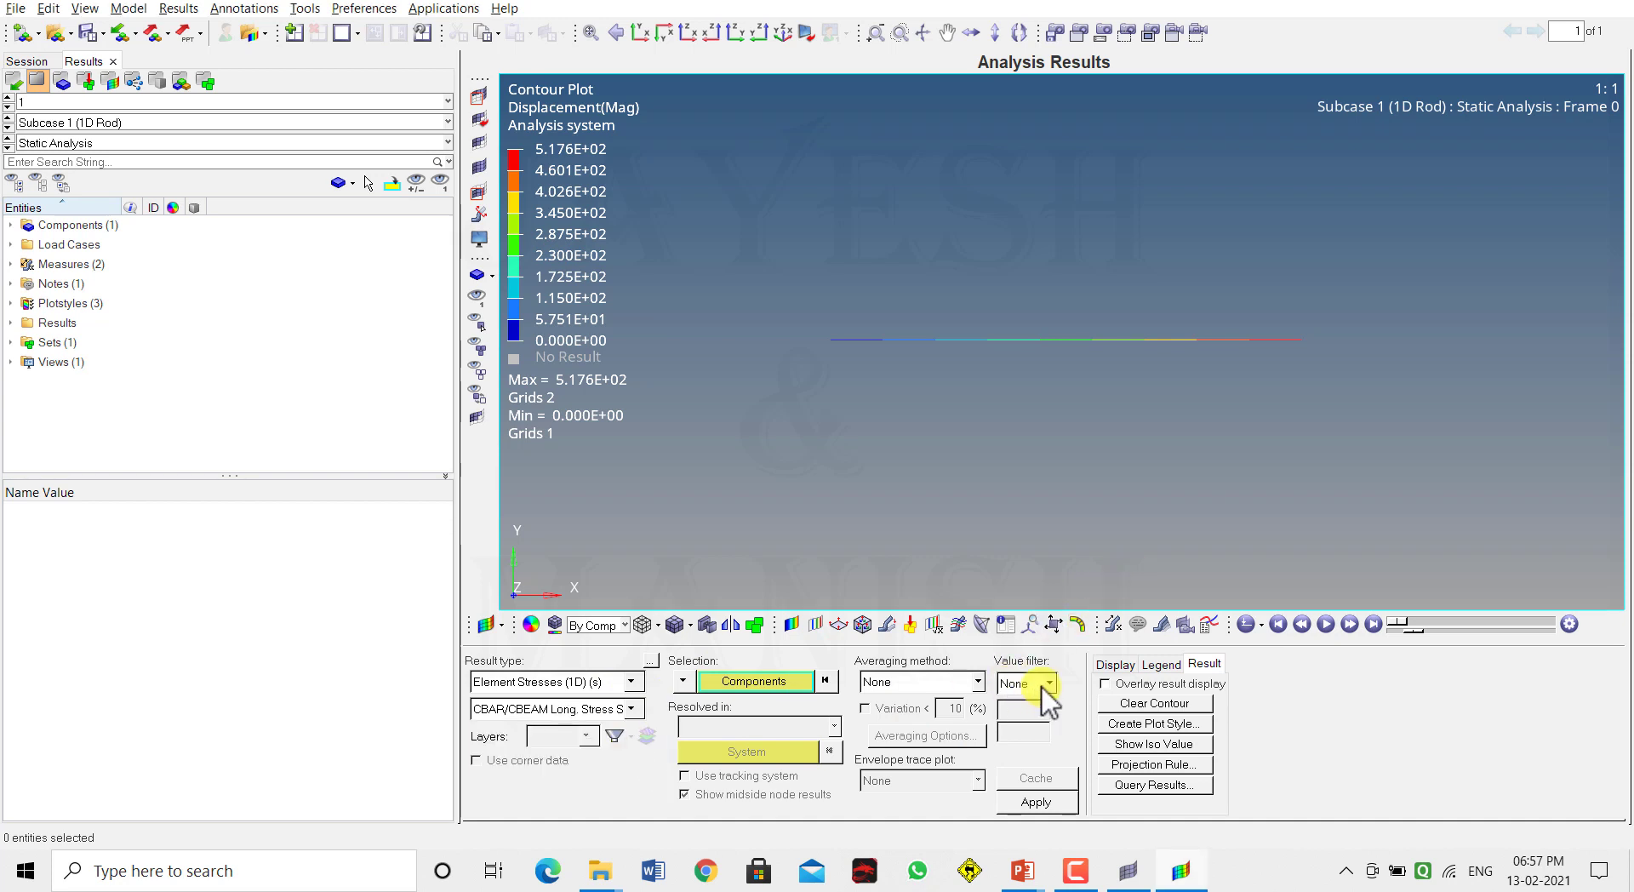
{"action": "left_click", "coordinate": [978, 682]}
{"action": "left_click", "coordinate": [914, 718]}
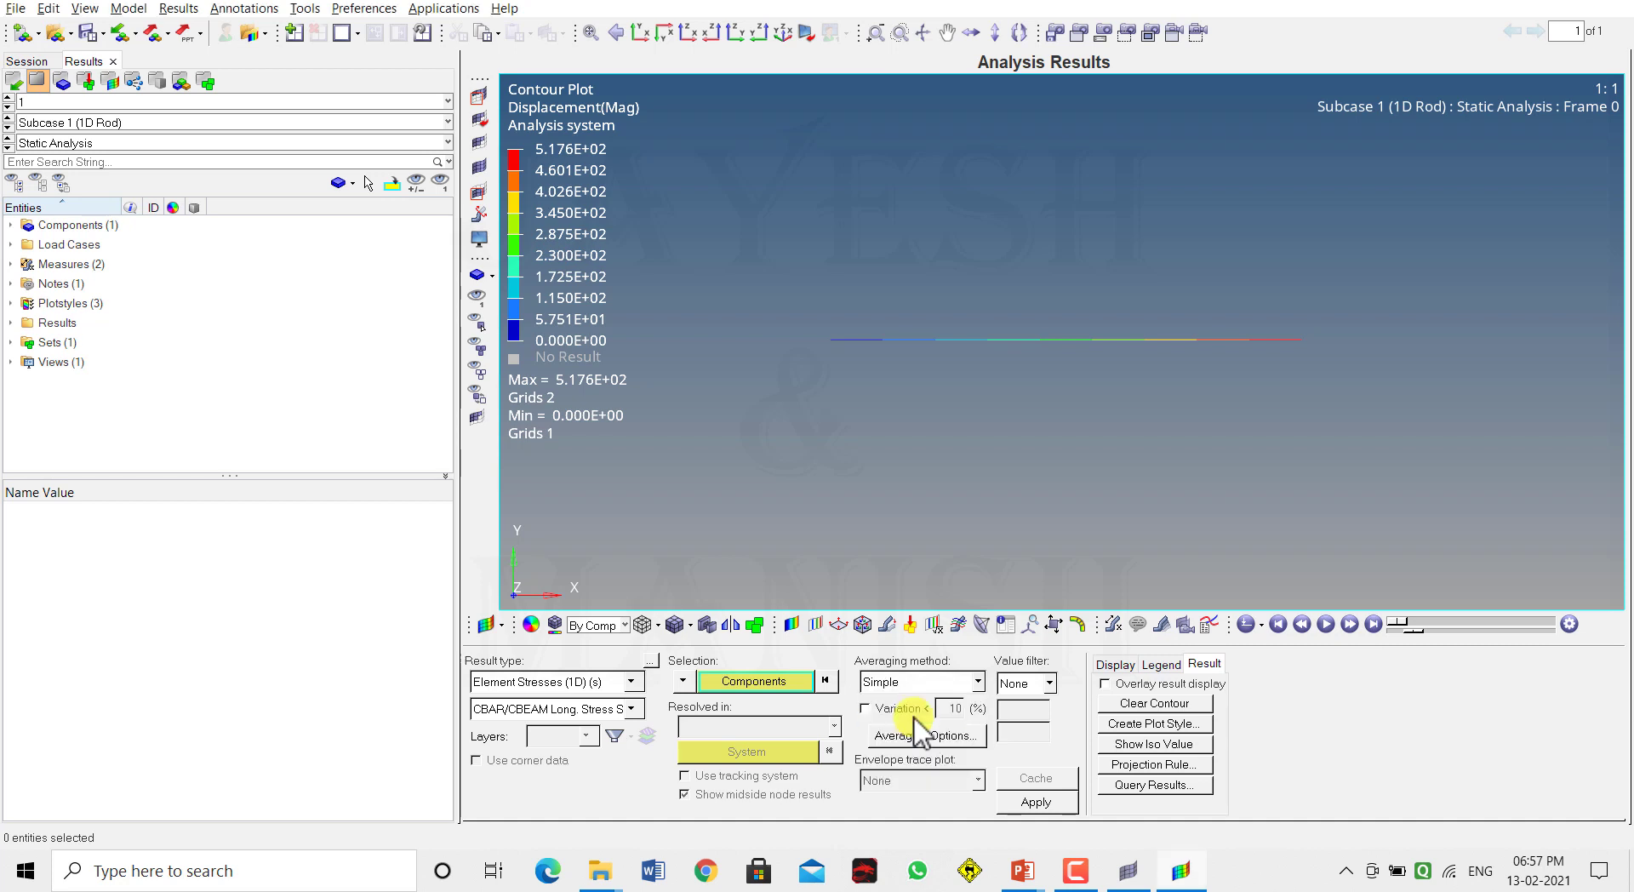
{"action": "left_click", "coordinate": [1031, 805]}
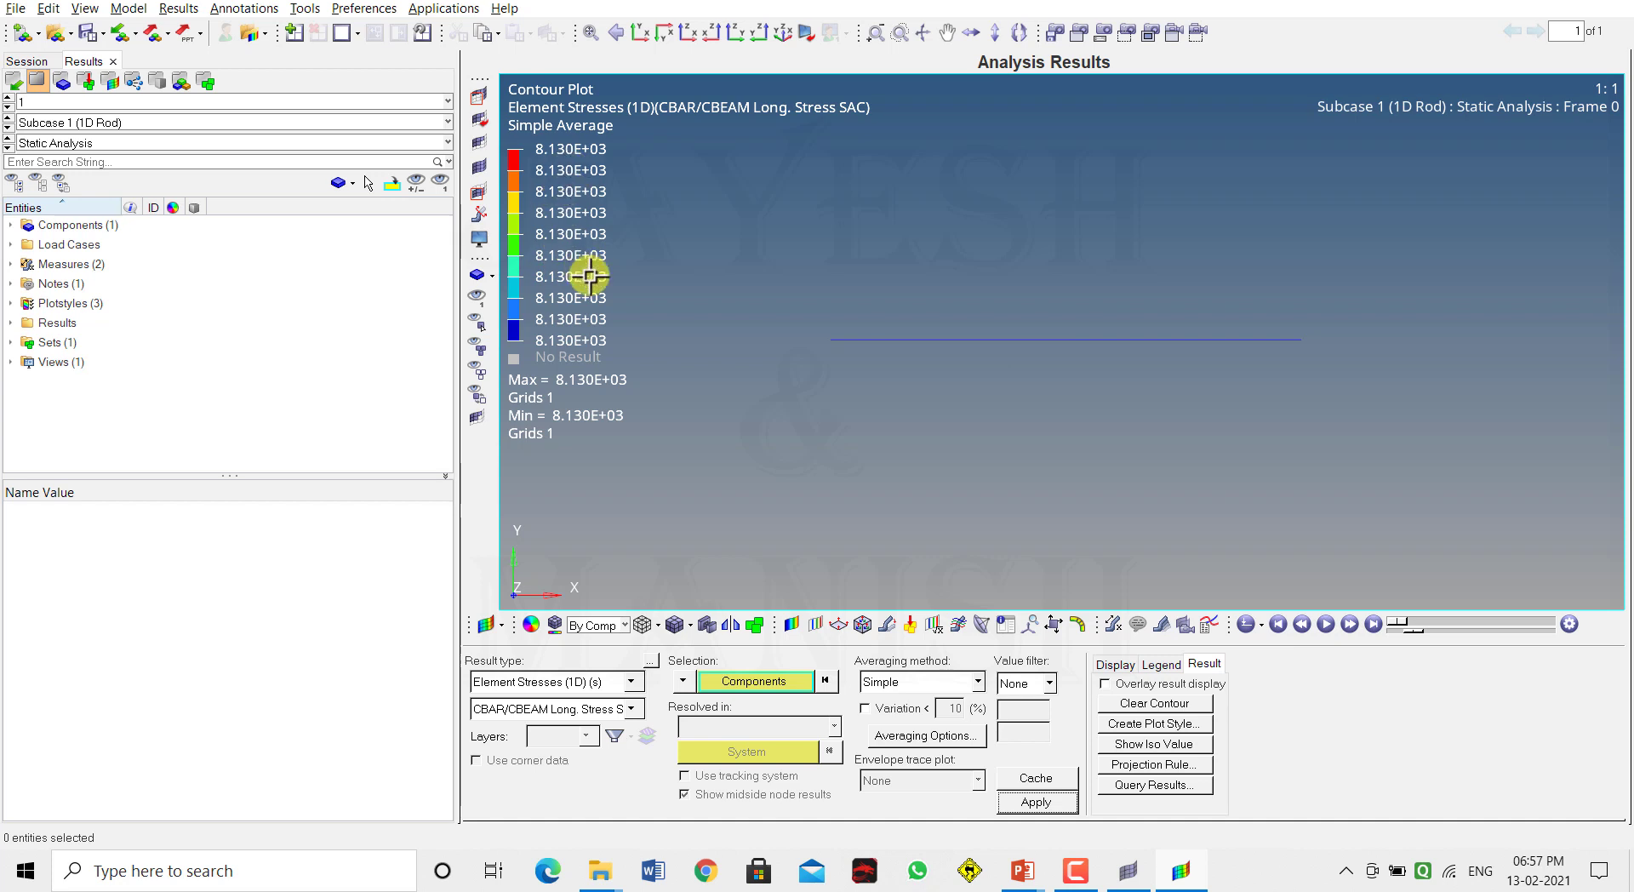
- Select CBAR/CBEAM Long. Stress SAD (zero along the beam), then pick point E (SAE)
{"action": "left_click", "coordinate": [631, 708]}
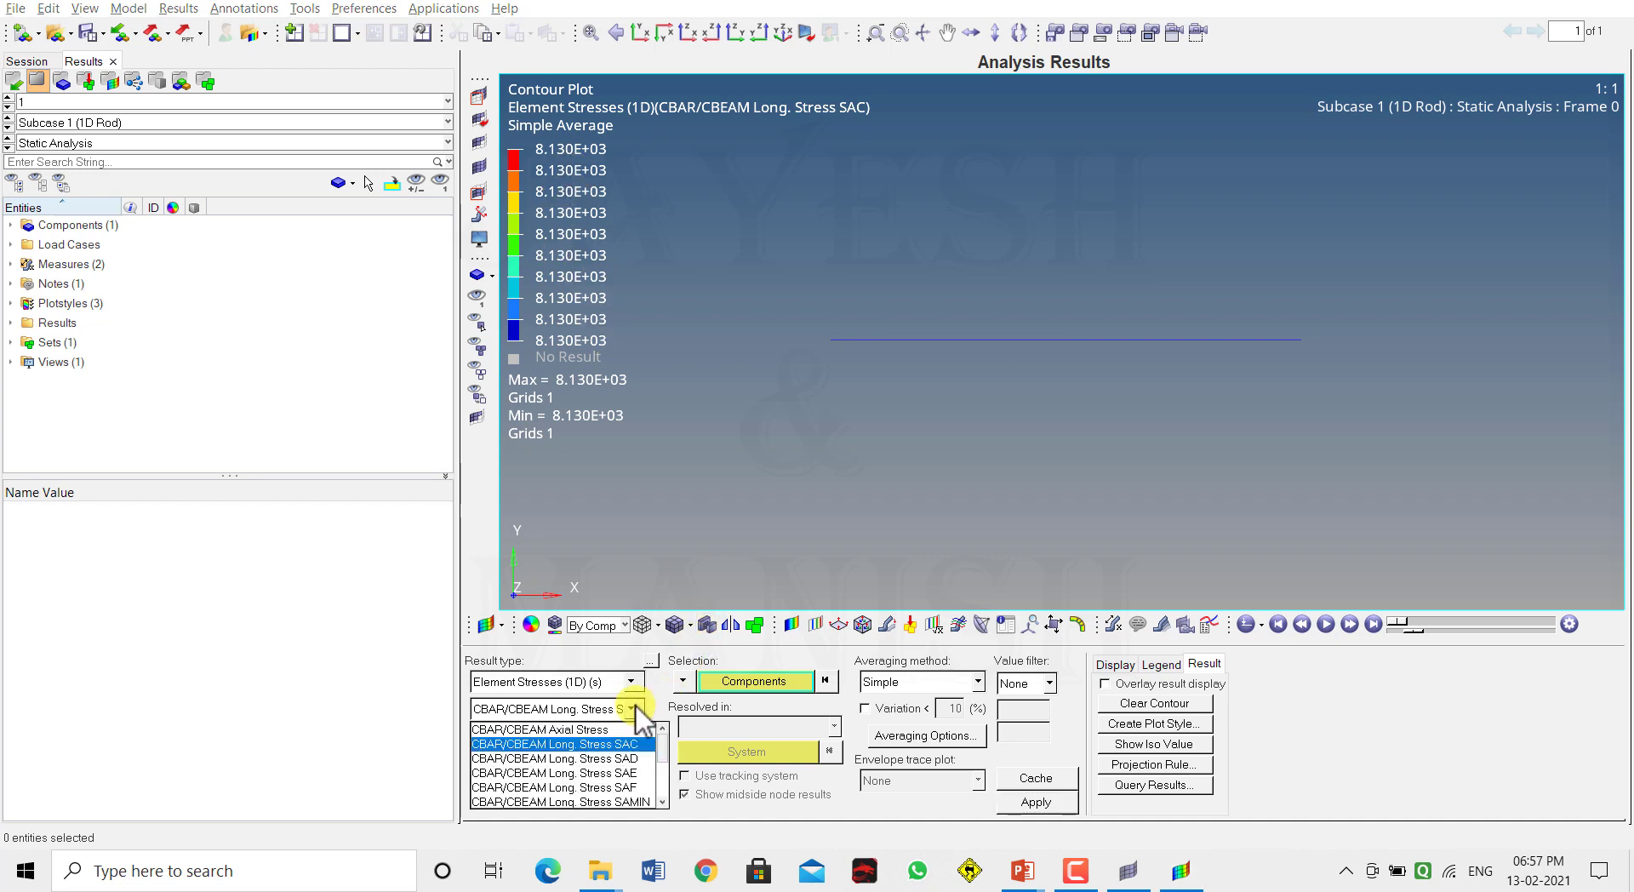
{"action": "left_click", "coordinate": [632, 760]}
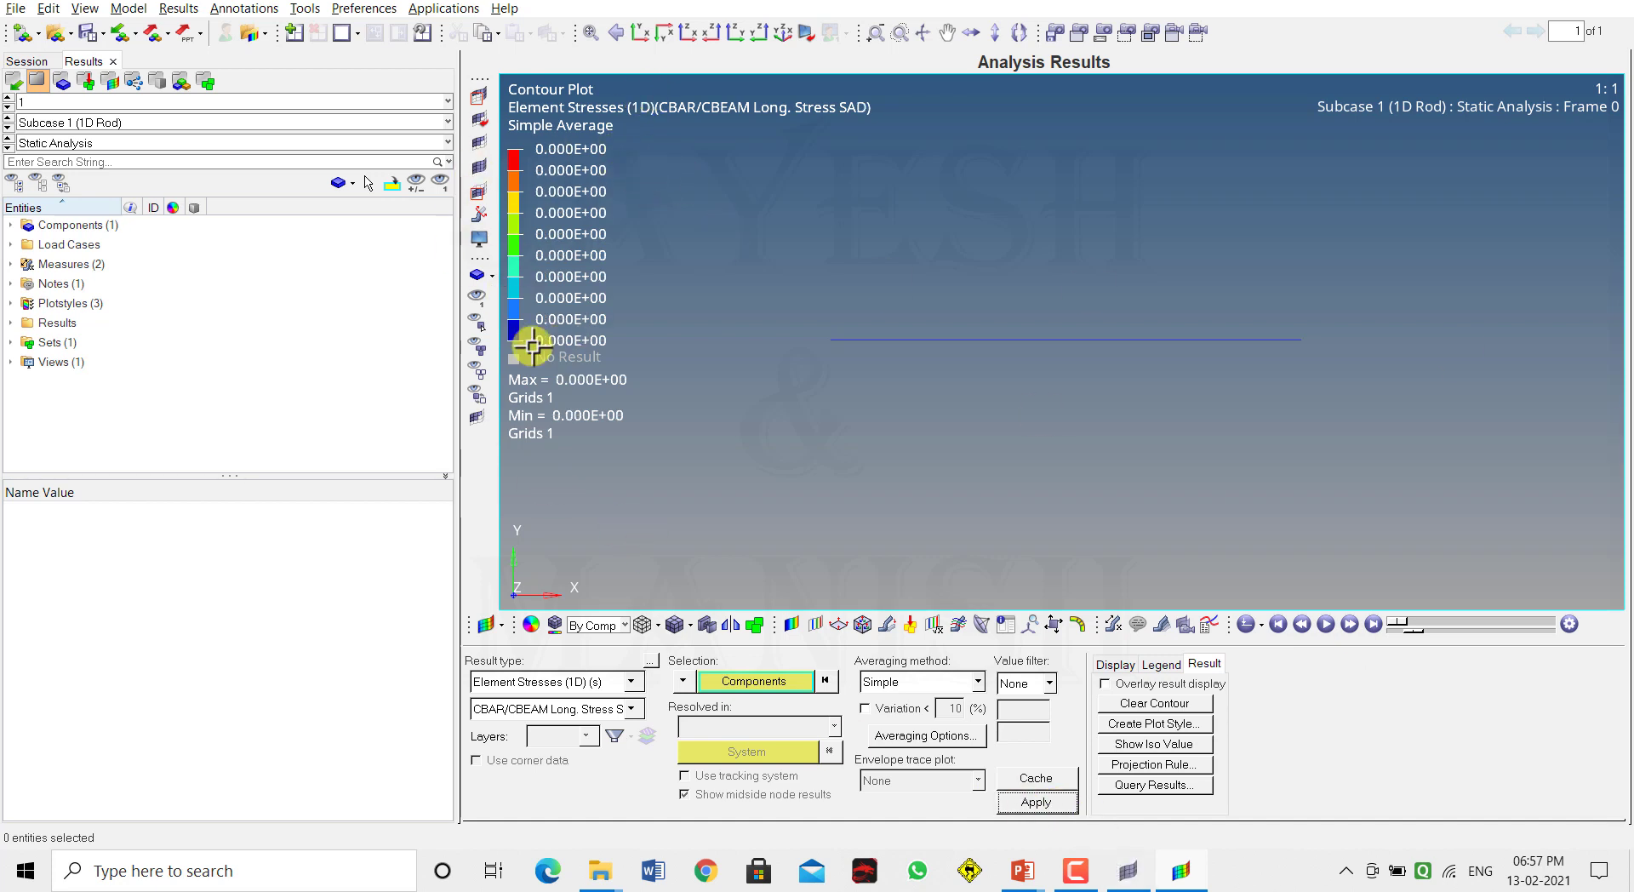
{"action": "left_click", "coordinate": [640, 710]}
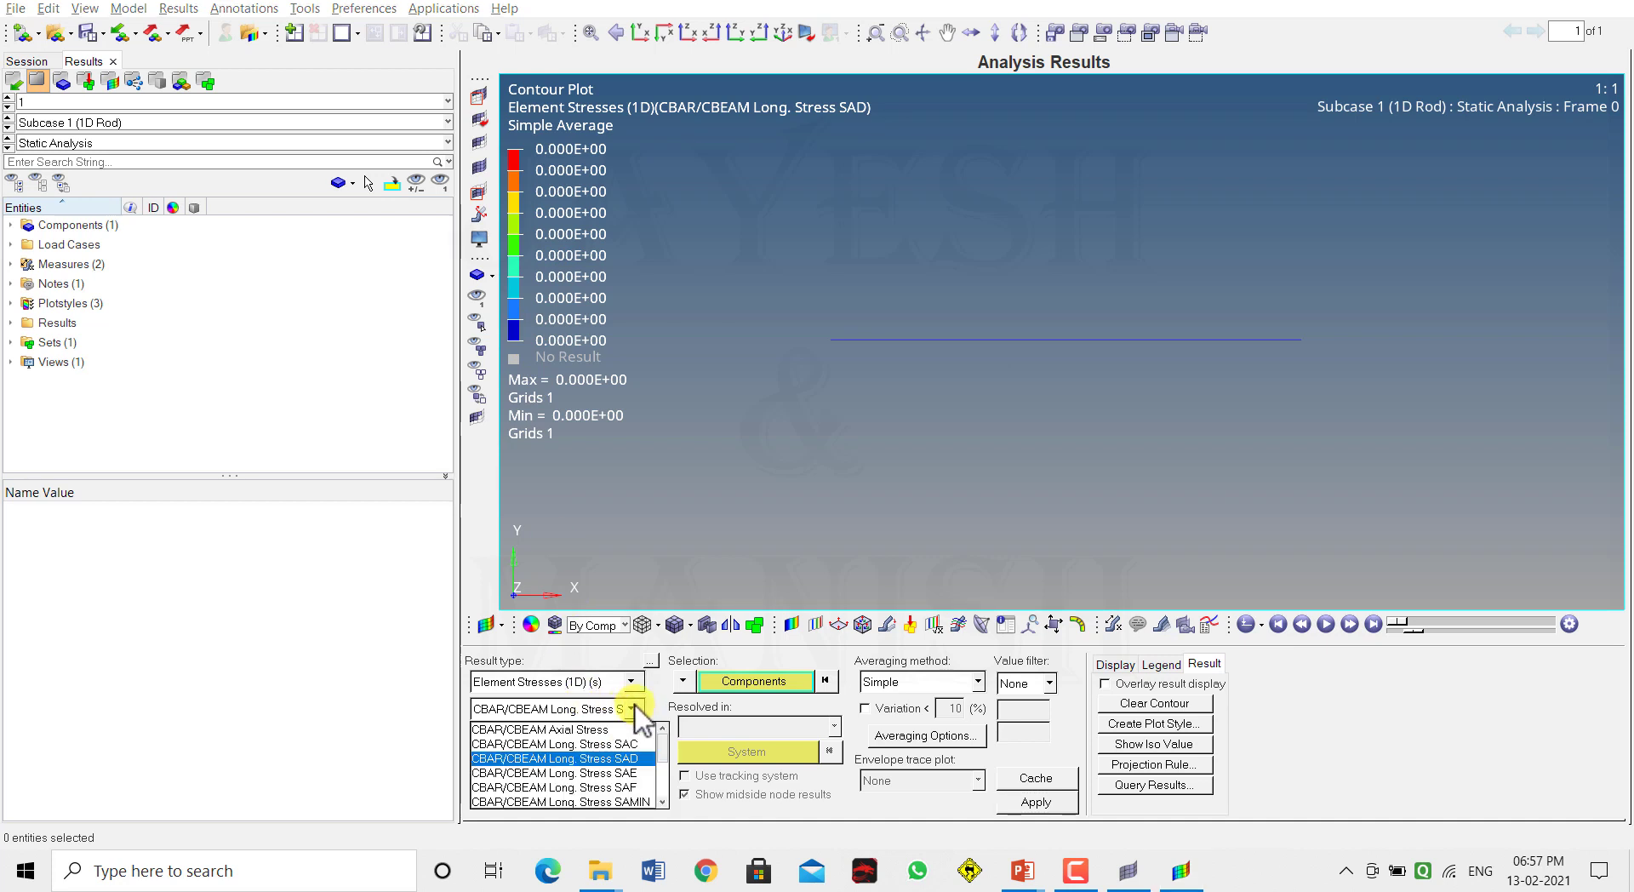
{"action": "left_click", "coordinate": [635, 776]}
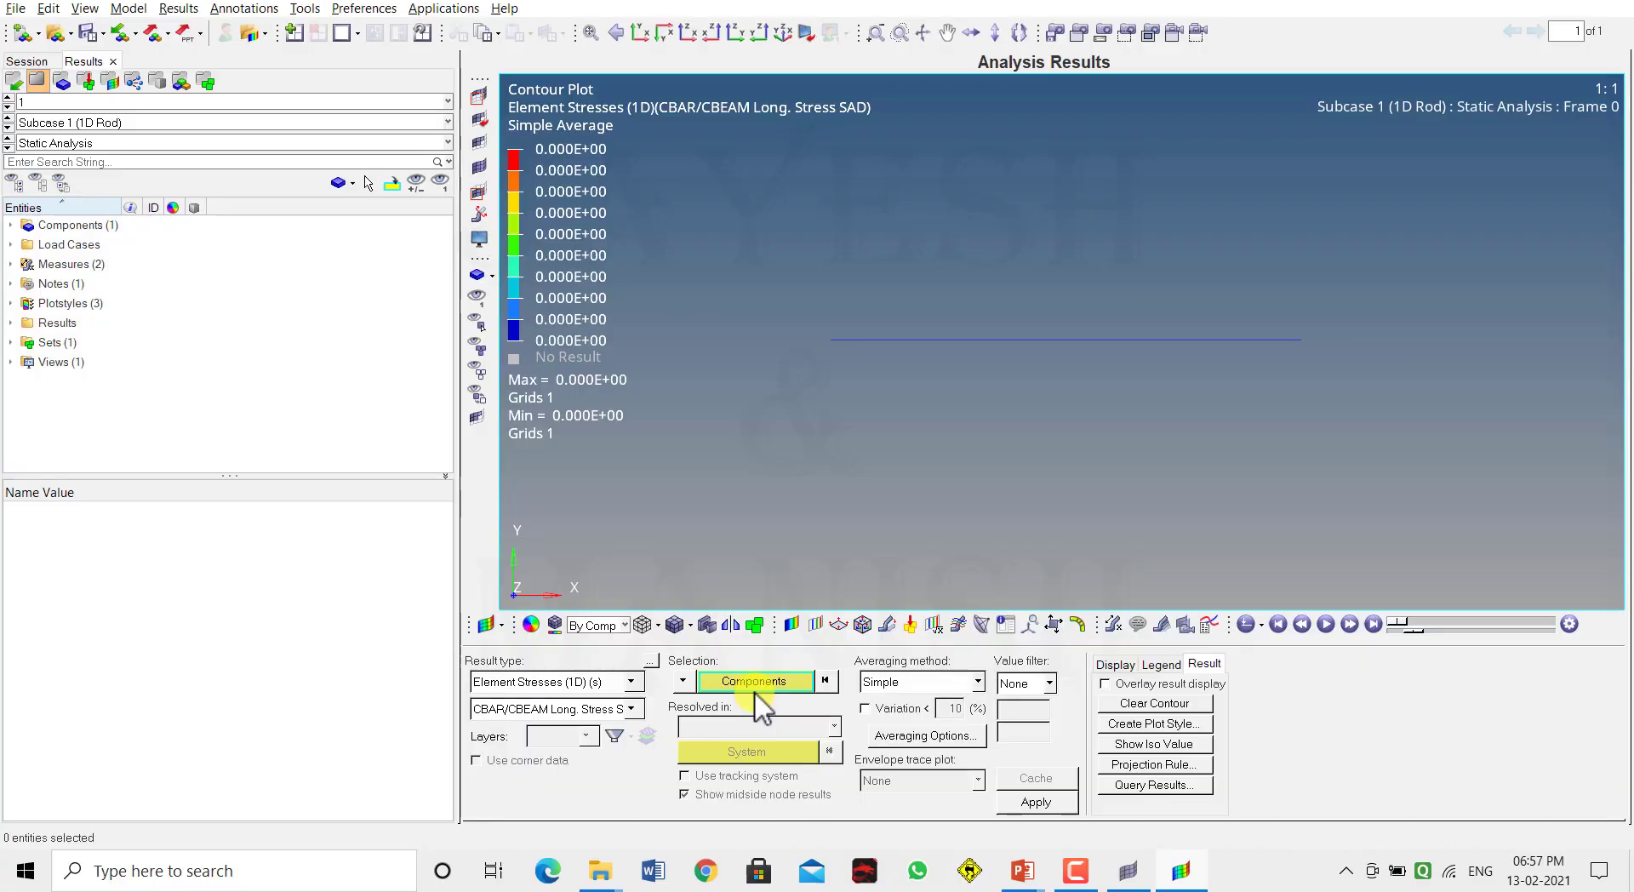
- Plot the SAE longitudinal stress (-8.130E+03), then plot point F (SAF) stress
{"action": "left_click", "coordinate": [1054, 800]}
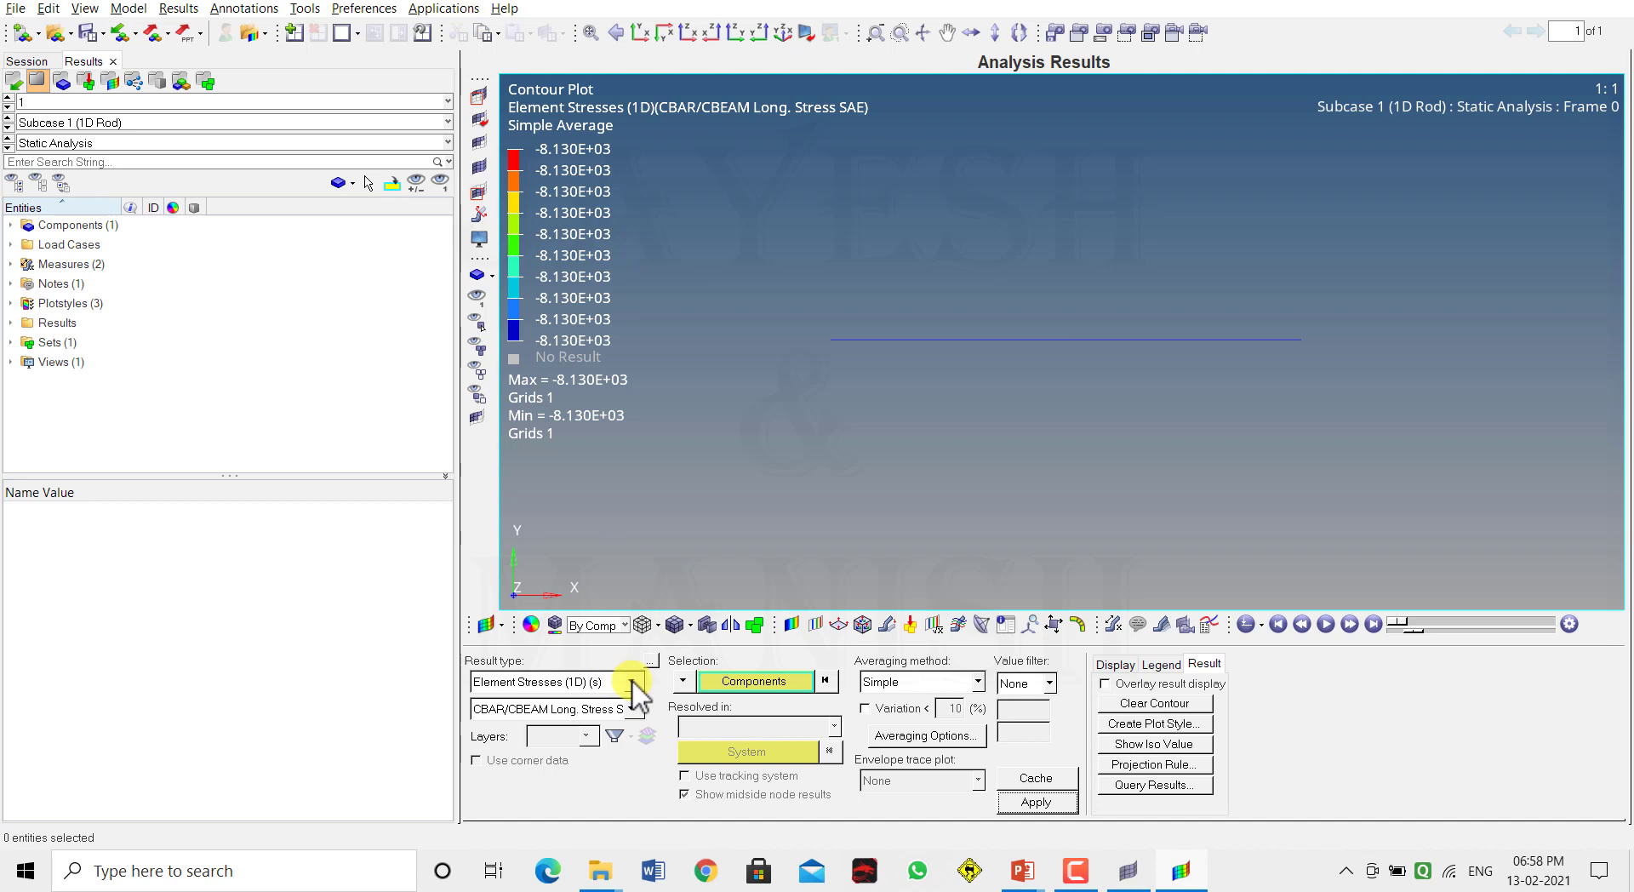
{"action": "left_click", "coordinate": [631, 709]}
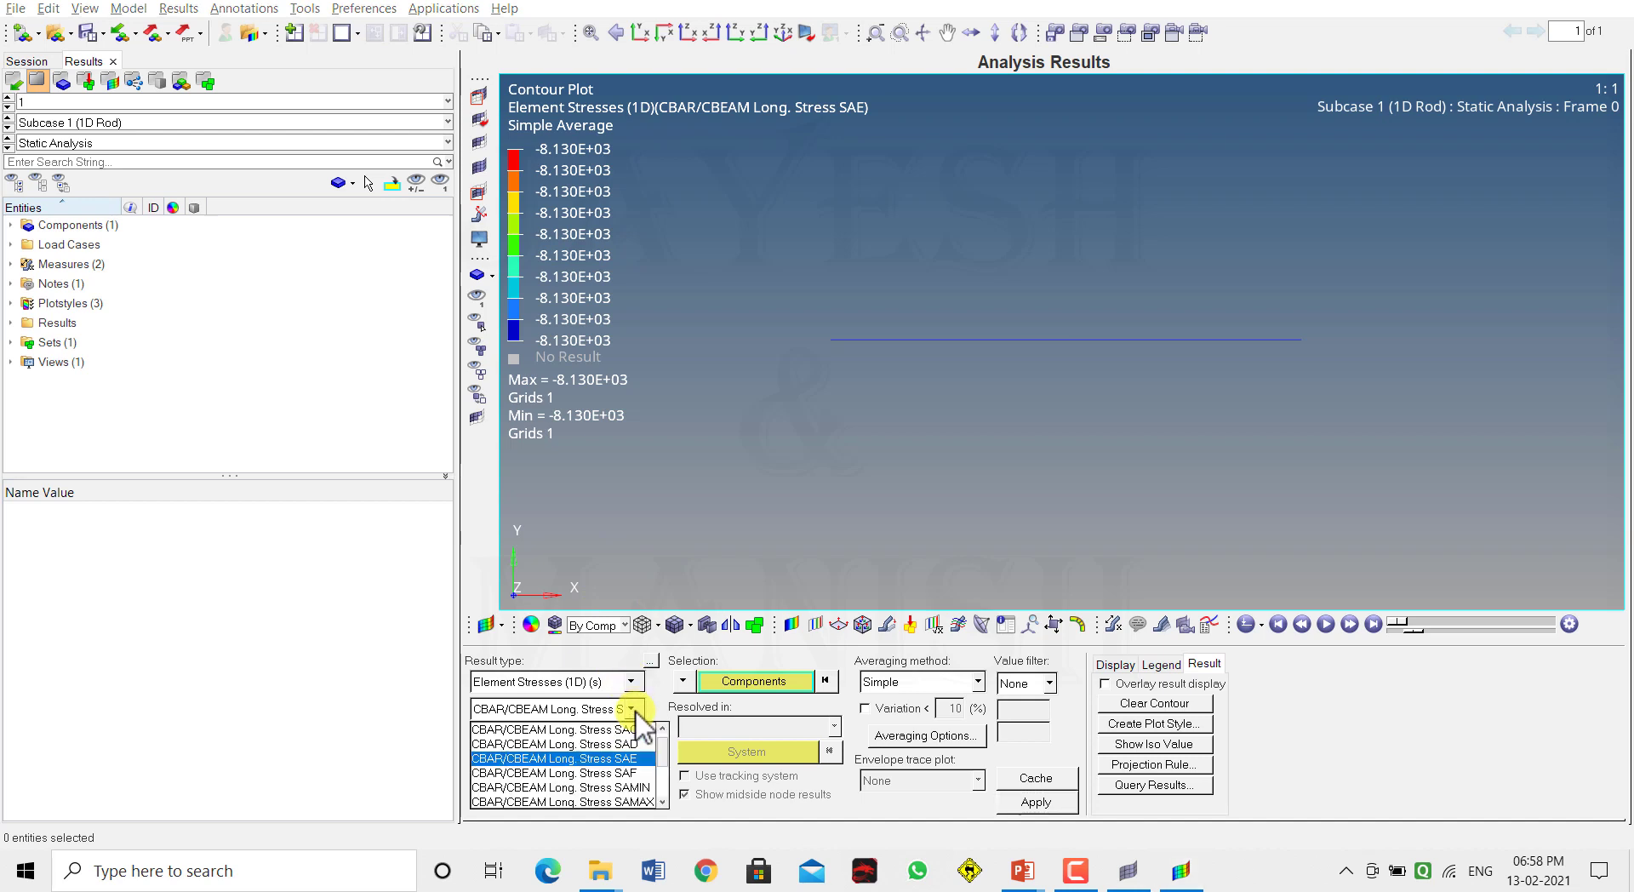
{"action": "left_click", "coordinate": [630, 772]}
{"action": "left_click", "coordinate": [1025, 804]}
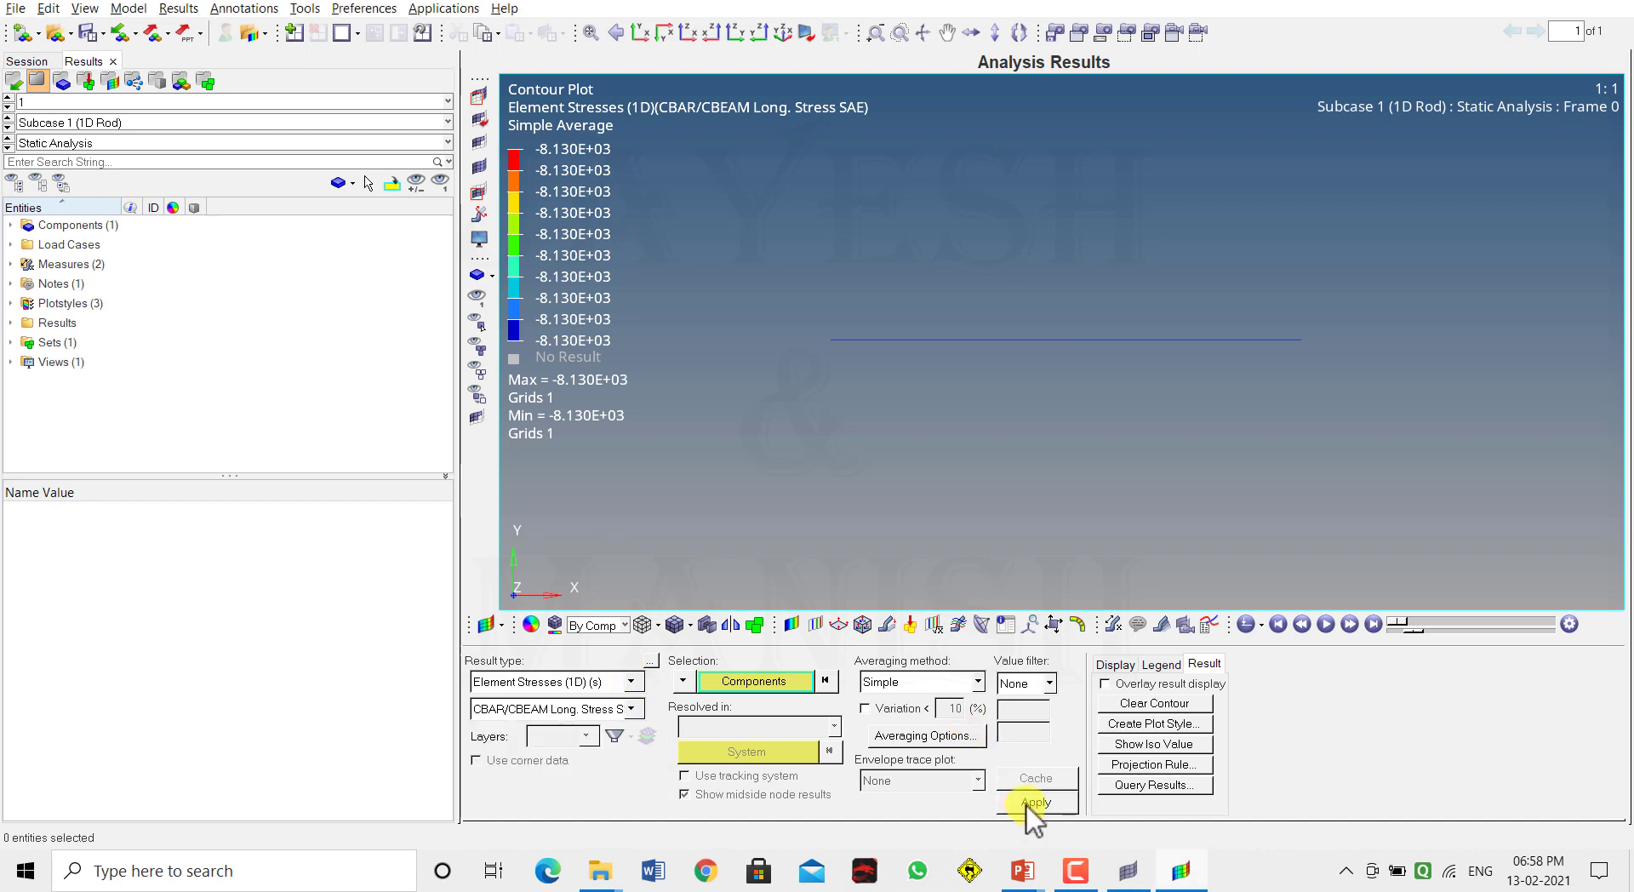